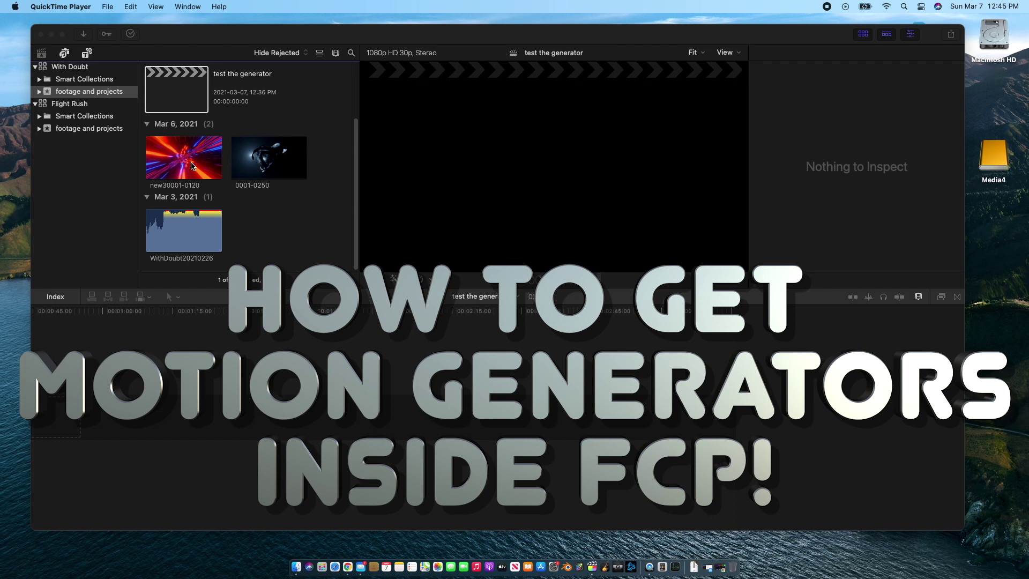
Check Final Cut Pro's version information in About Final Cut Pro
left_click(179, 36)
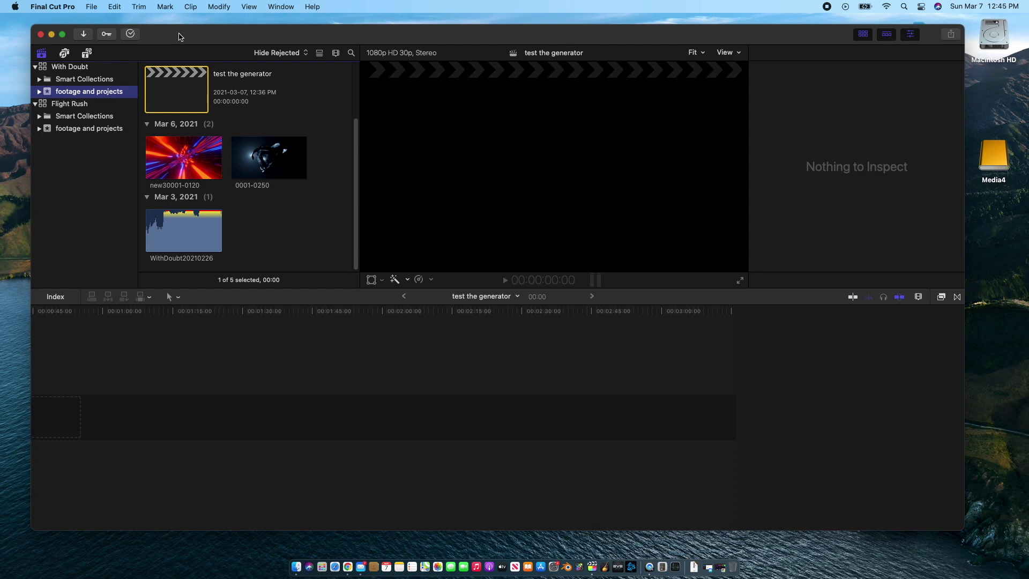
left_click(53, 7)
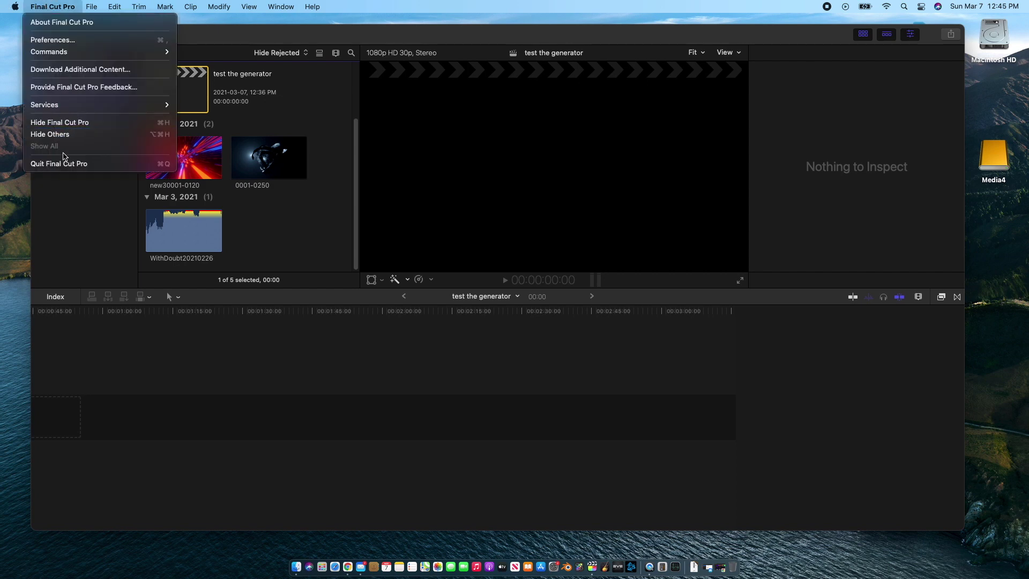
left_click(59, 14)
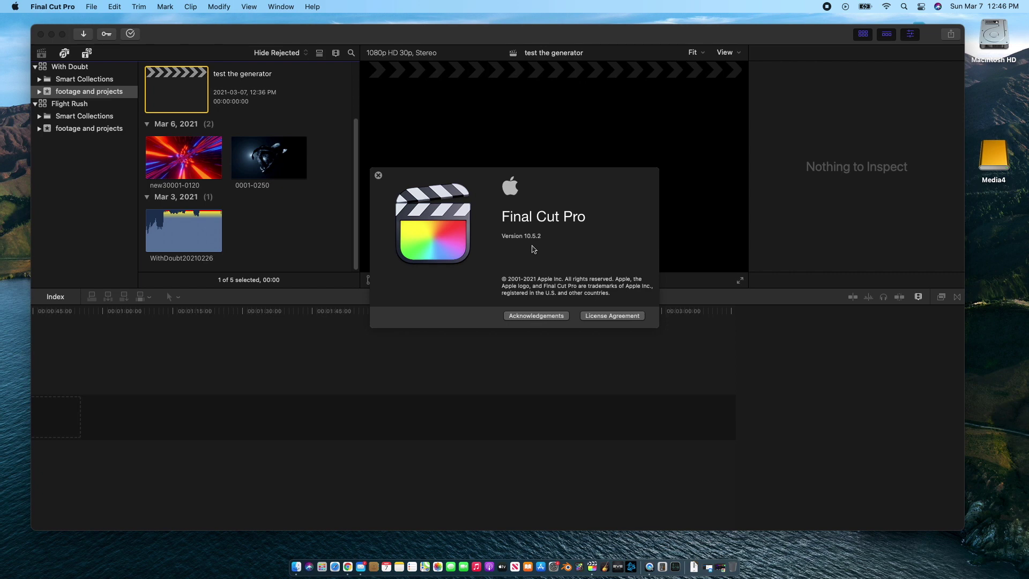
left_click(378, 175)
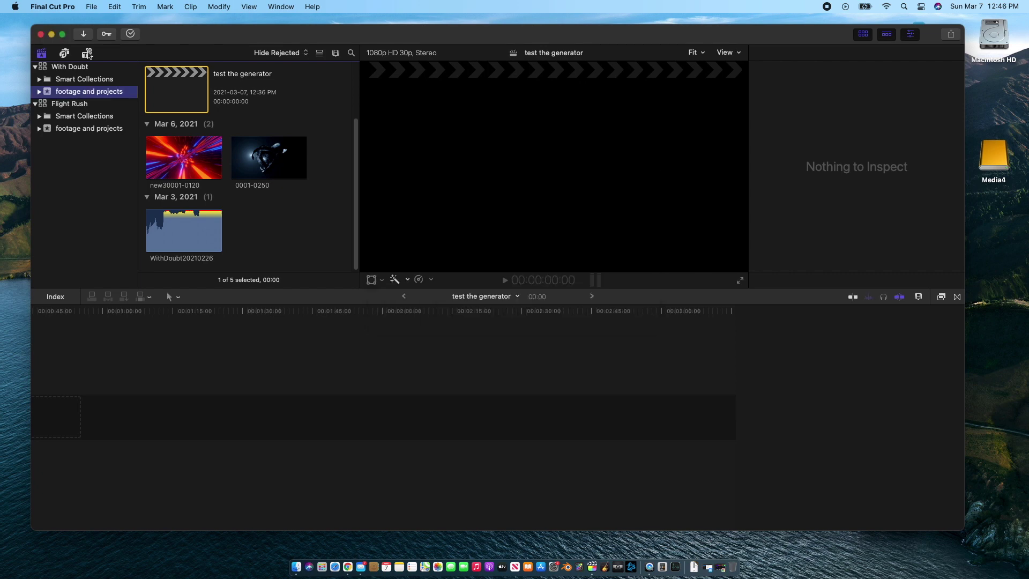
Browse the 360°, Backgrounds, Elements, Solids and Textures generators, then launch Motion
left_click(88, 53)
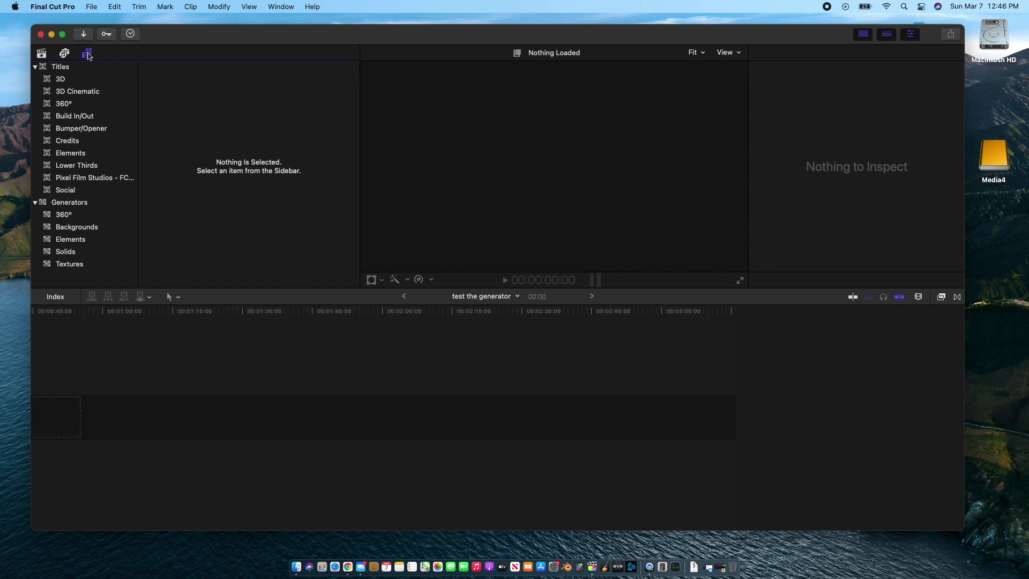
left_click(69, 219)
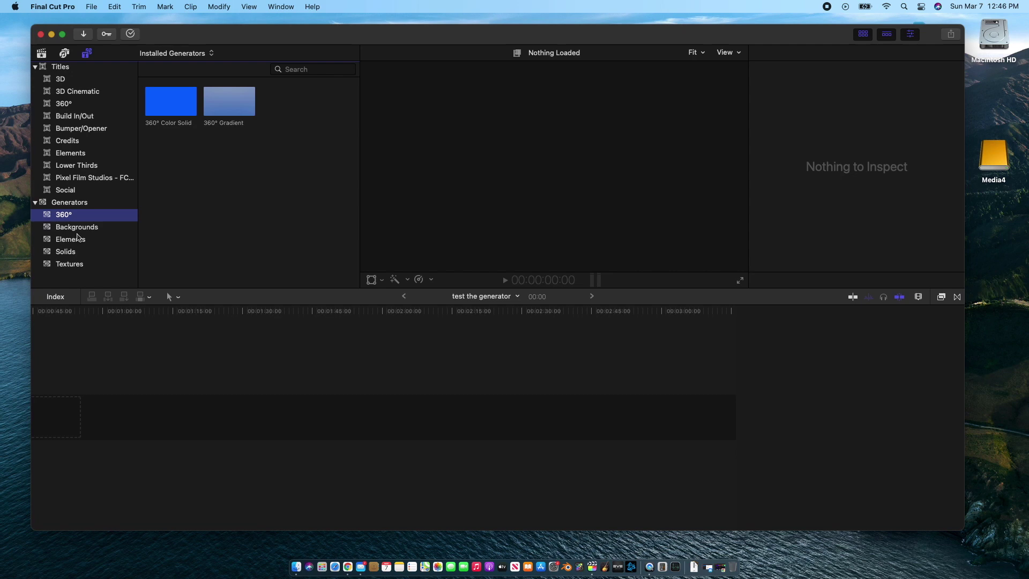
left_click(78, 228)
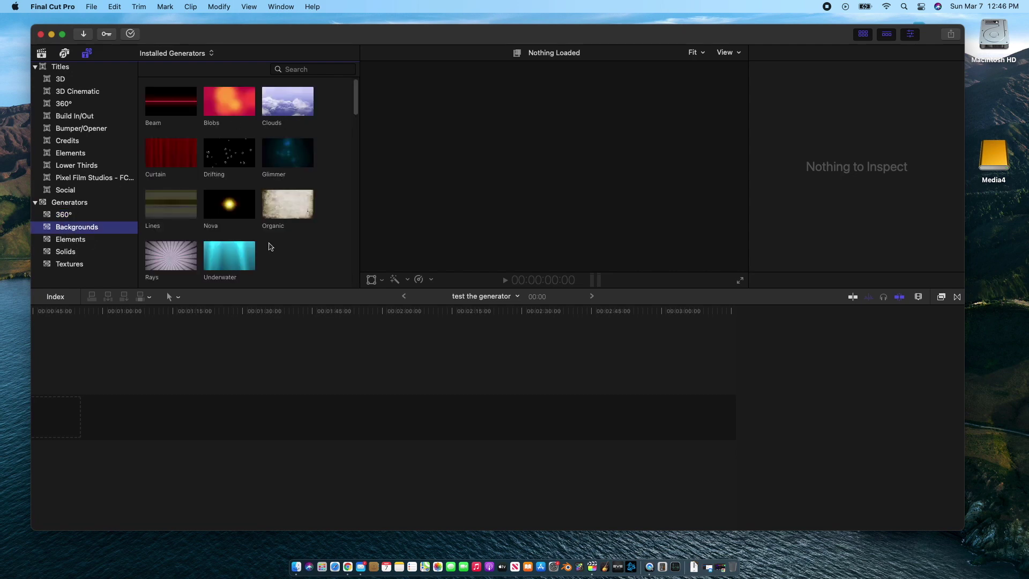
left_click(72, 240)
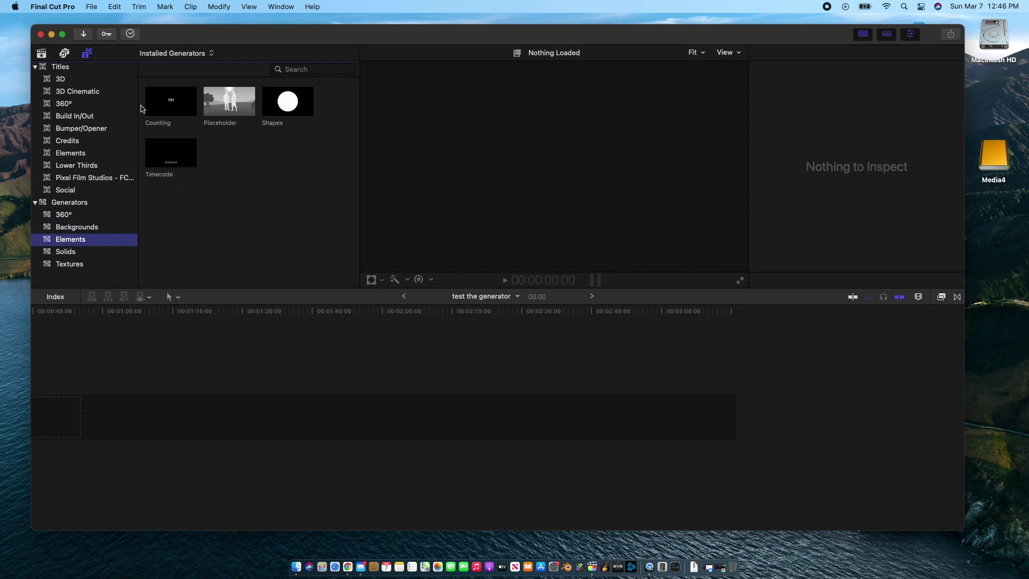
left_click(74, 253)
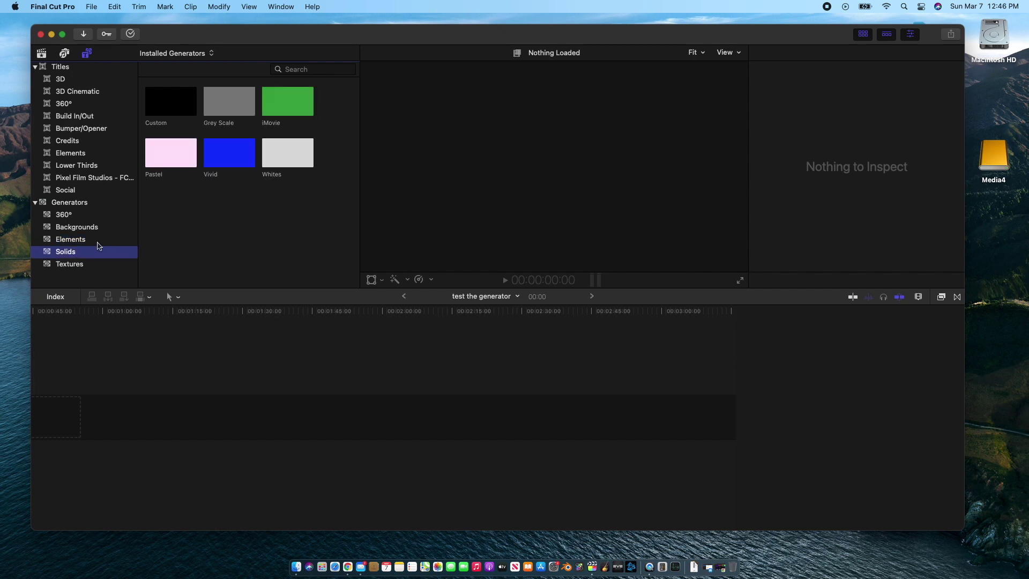
left_click(70, 266)
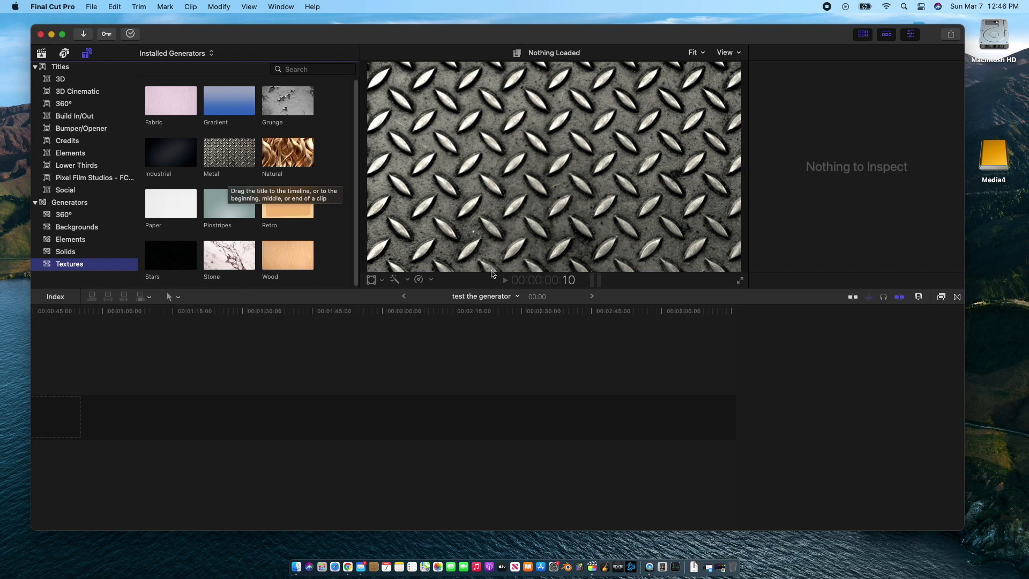
left_click(579, 571)
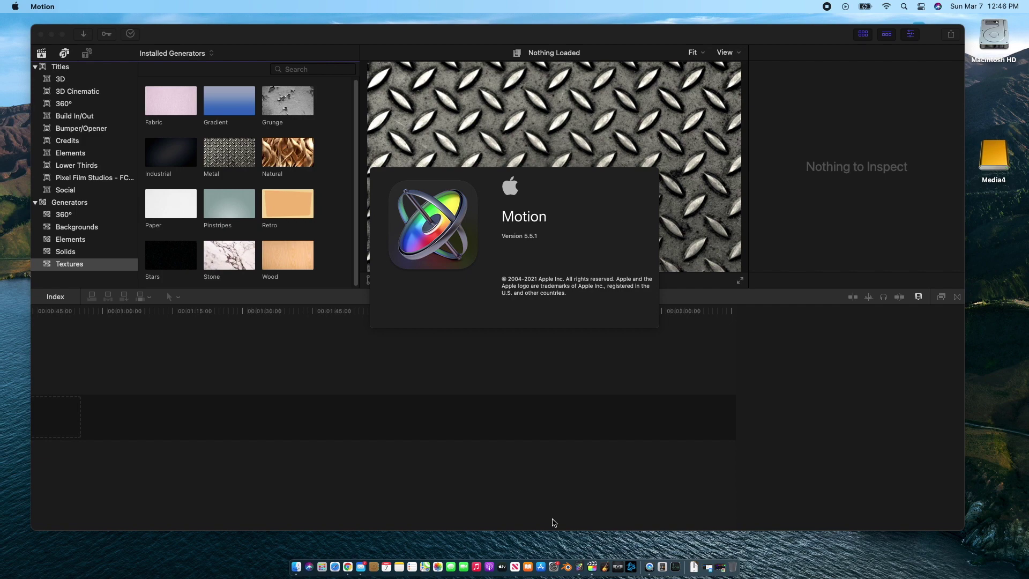
Check Motion's version in About Motion, then pick the Final Cut Generator template
left_click(40, 8)
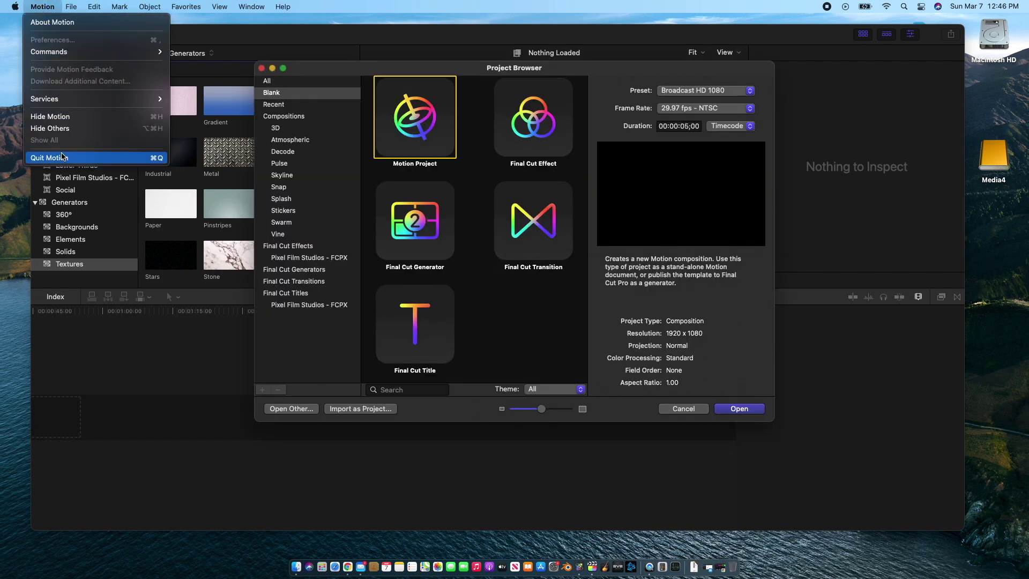
left_click(48, 22)
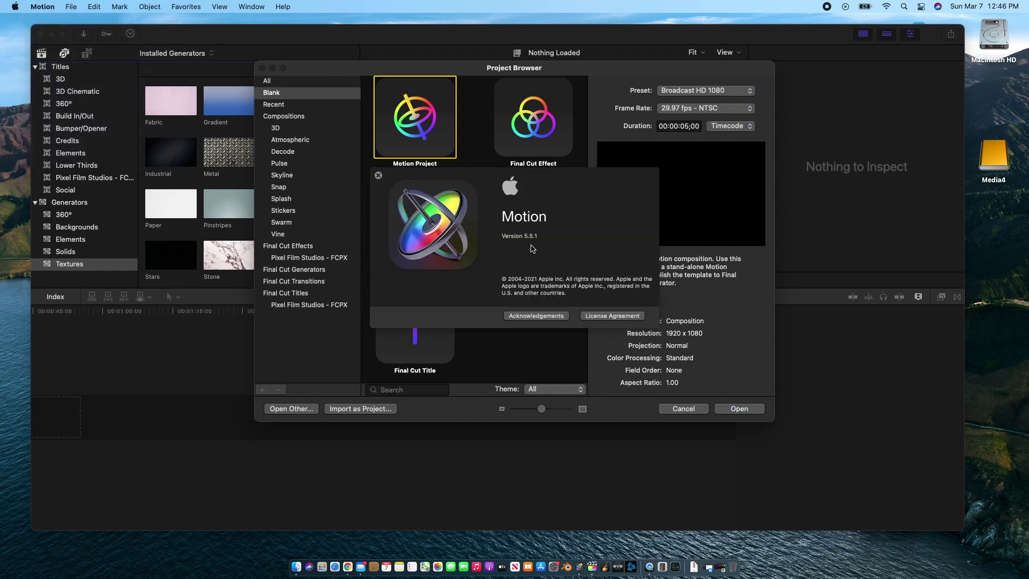
left_click(379, 175)
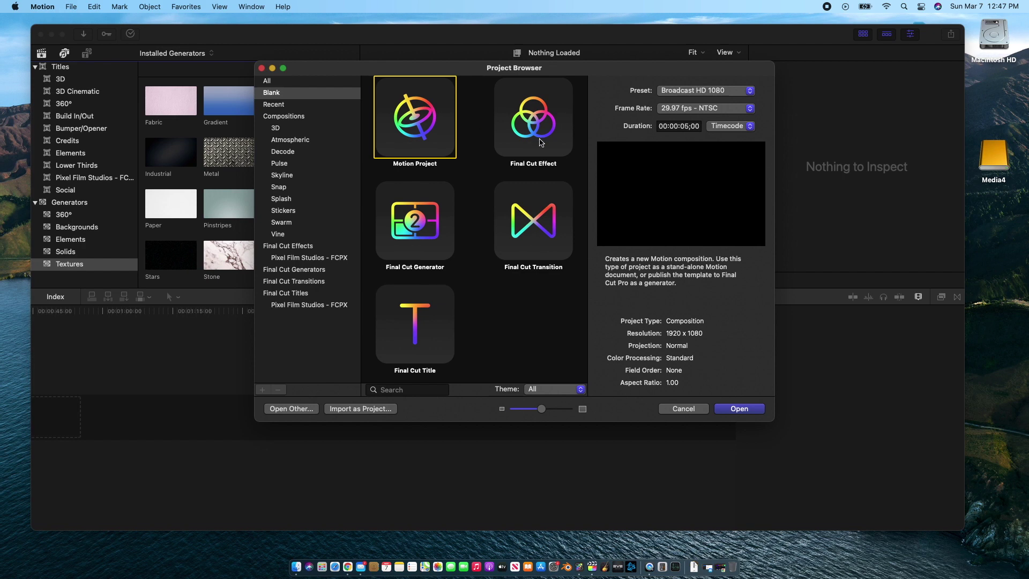
left_click(411, 227)
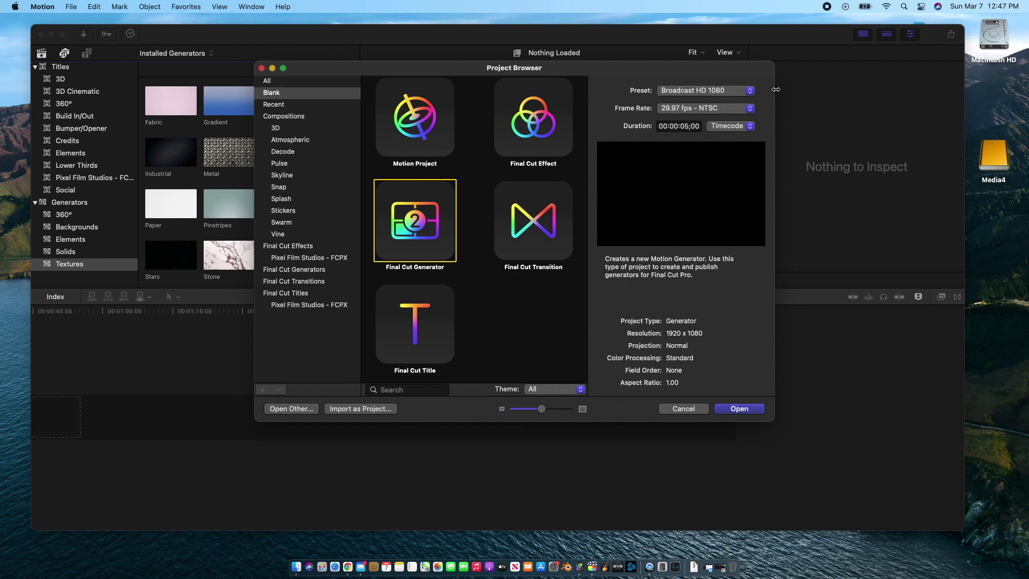
Set the Final Cut Generator frame rate to 30 fps and create the project
left_click(750, 109)
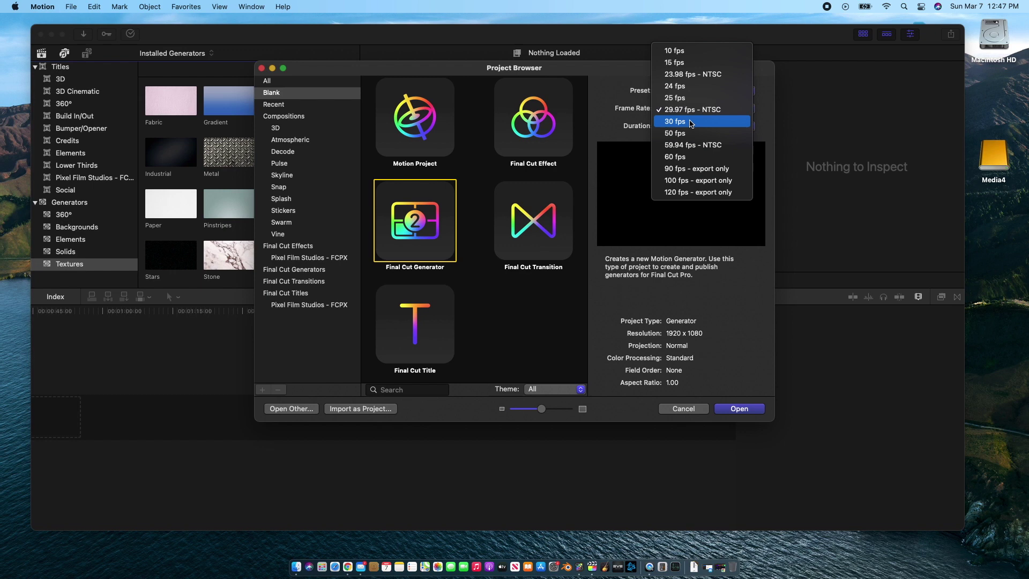
left_click(690, 123)
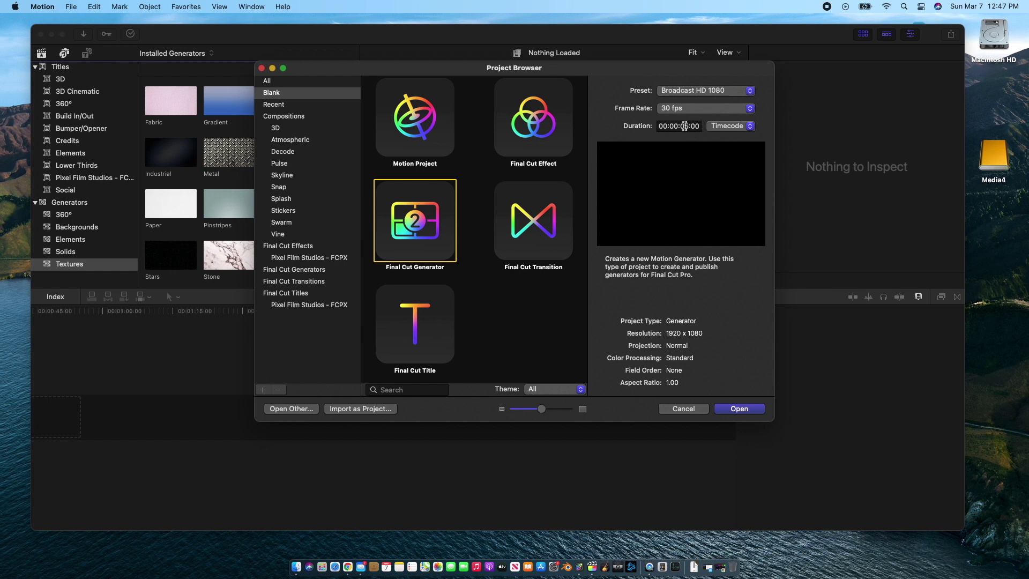
left_click(738, 411)
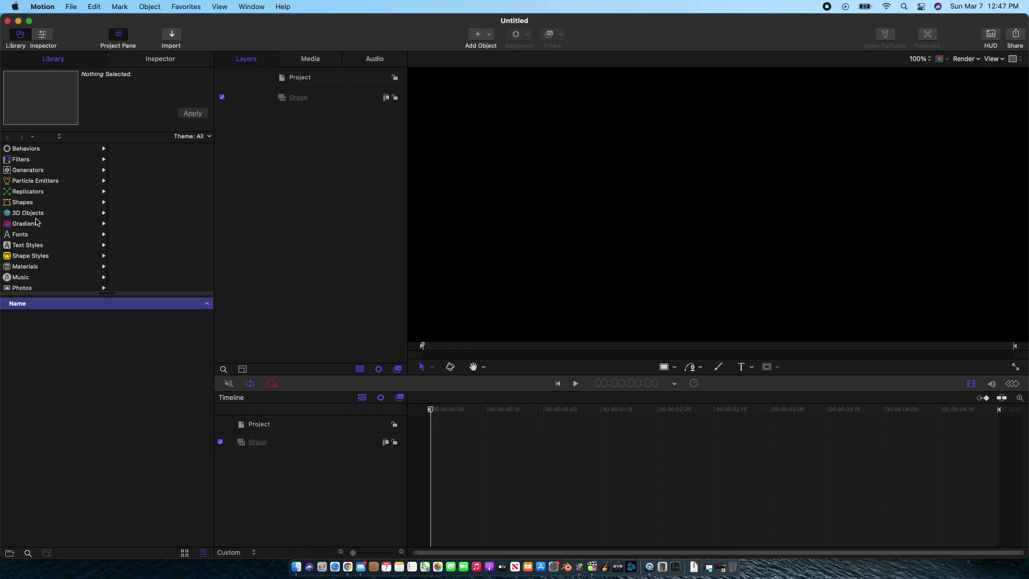
Preview library generators from Caustics to Concentric Shapes, then list the Generators subfolder
left_click(36, 171)
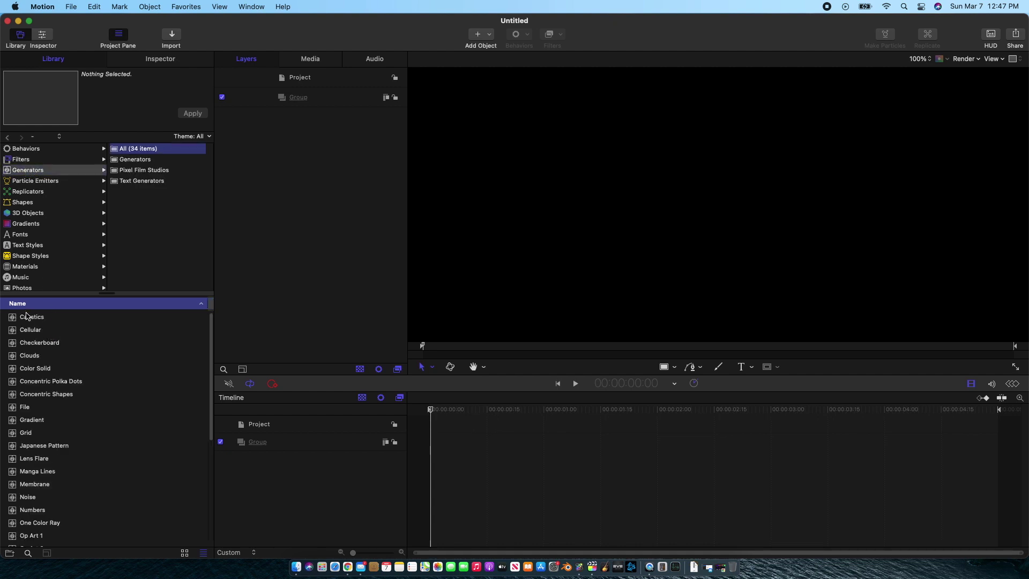
left_click(28, 317)
left_click(31, 332)
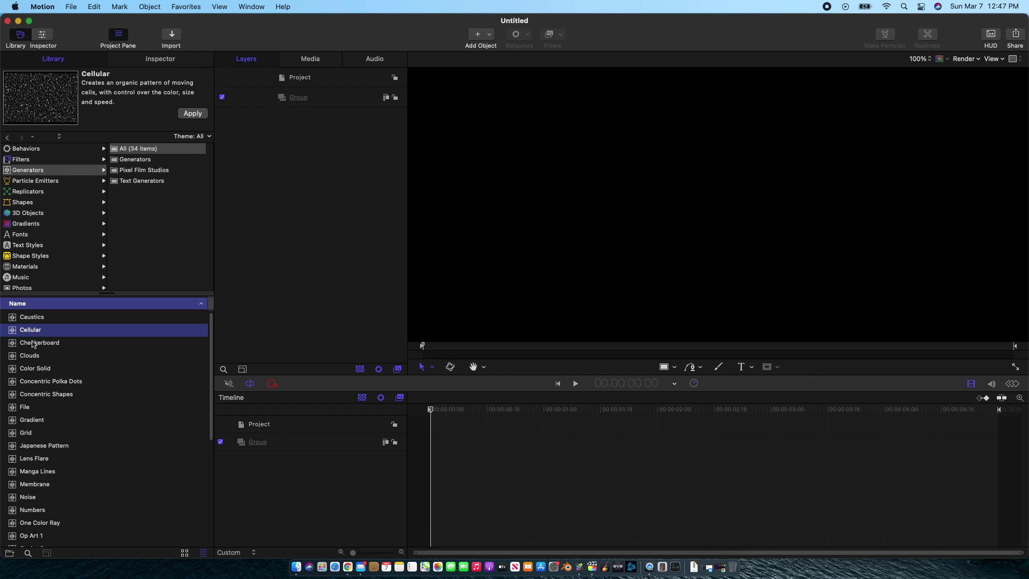
left_click(32, 343)
left_click(38, 357)
left_click(39, 368)
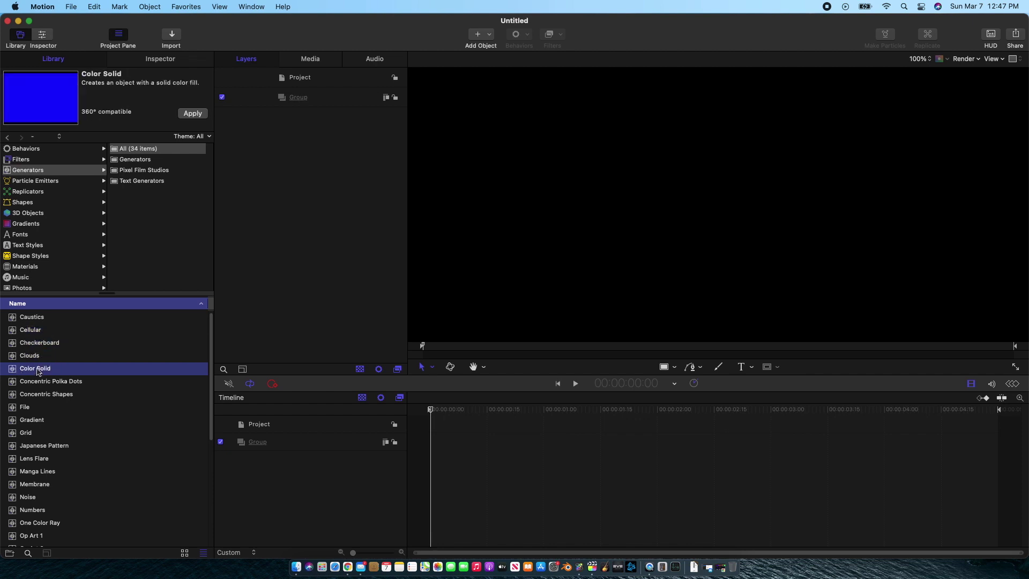
left_click(44, 382)
left_click(47, 397)
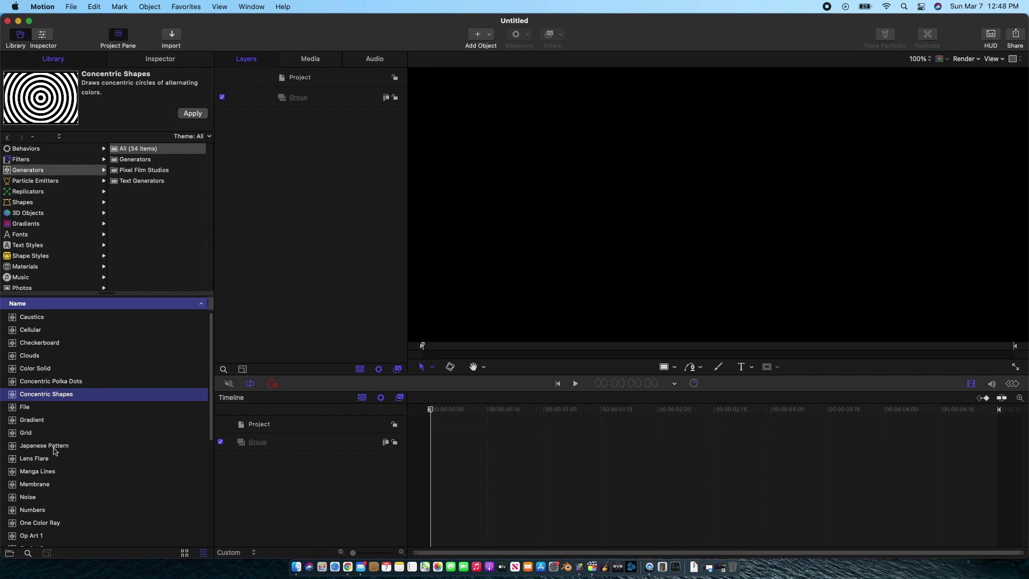
scroll(38, 431, "down", 3)
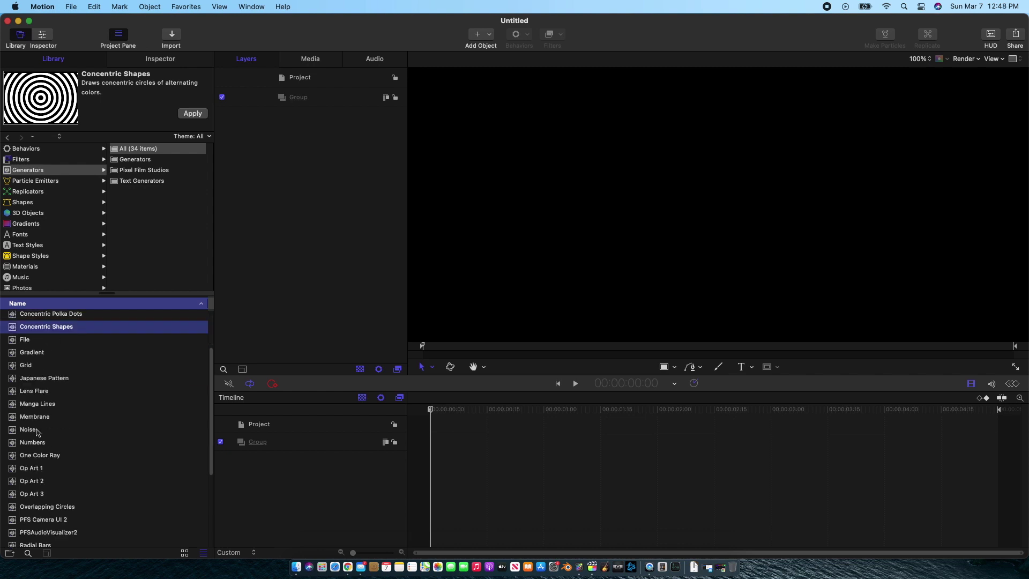
scroll(38, 432, "down", 4)
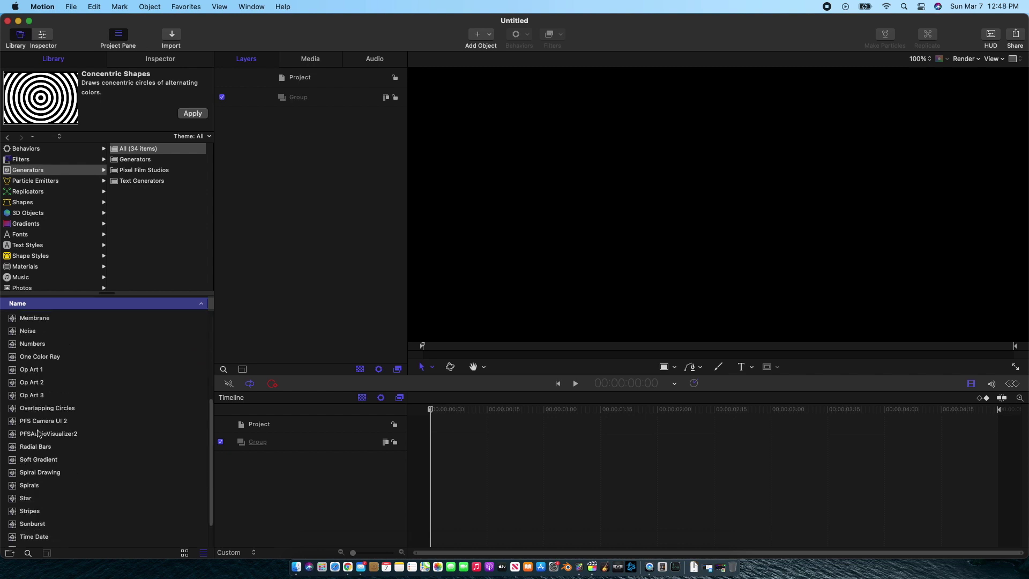
left_click(135, 159)
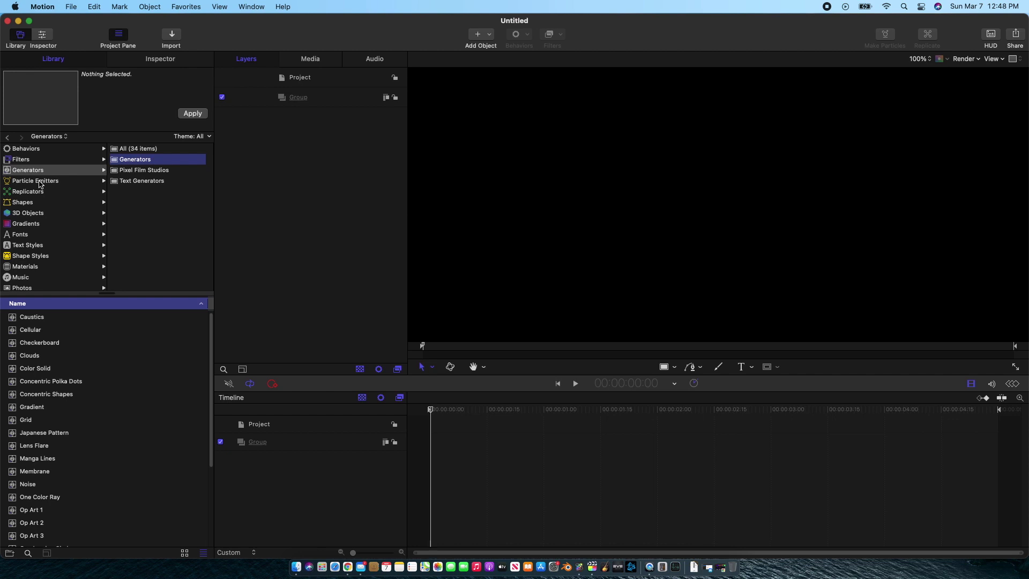
Preview Particle Emitters Afterburner, Analog Modulator, Arabesque, Arcs, ASCII Field and Aurora
left_click(39, 183)
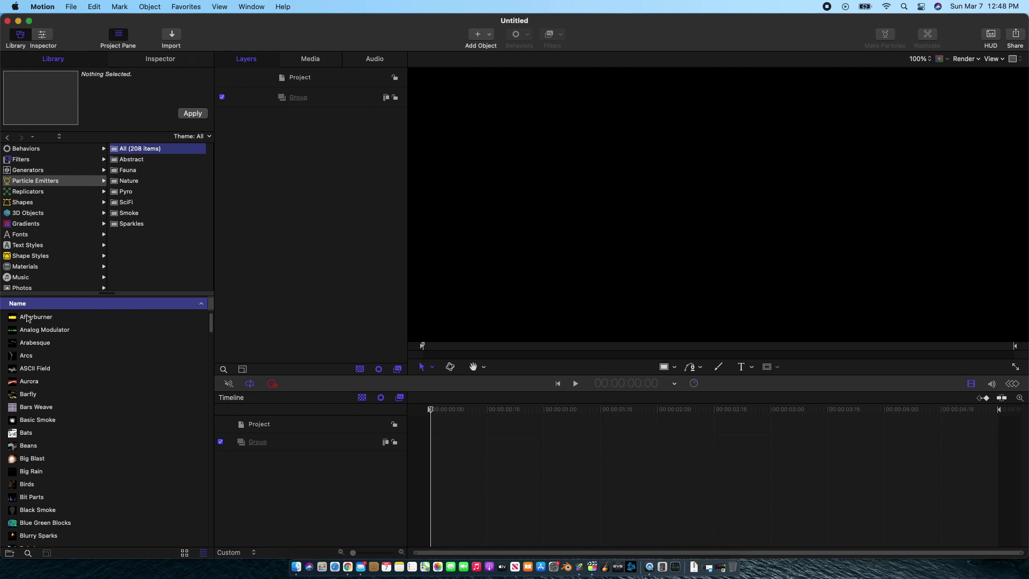
left_click(27, 316)
left_click(37, 332)
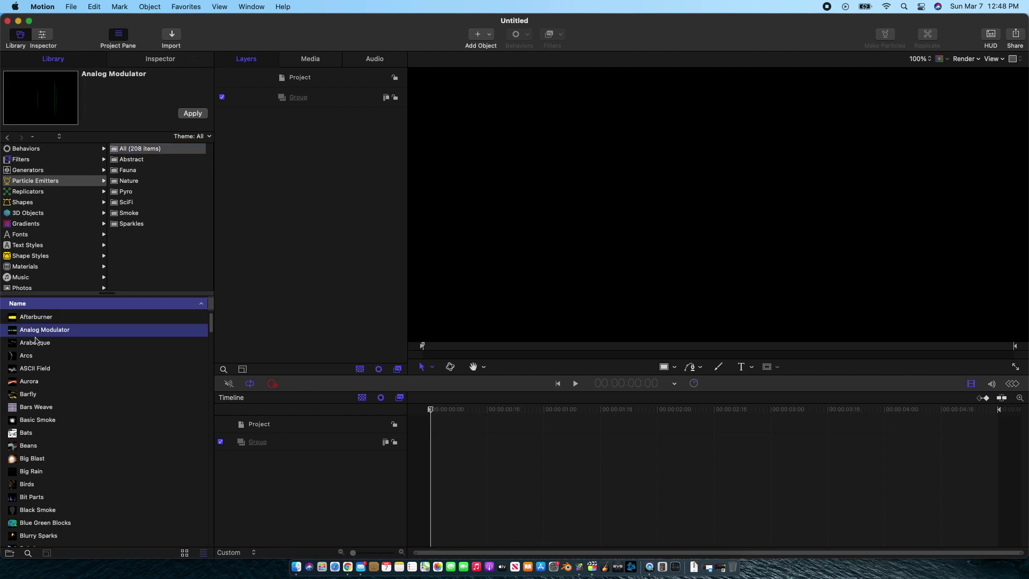
left_click(37, 345)
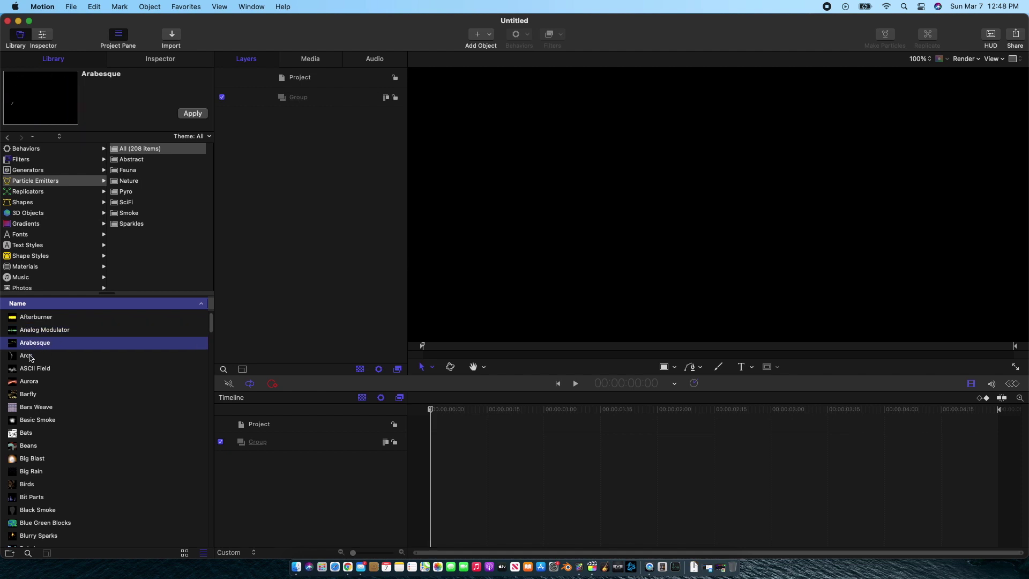
left_click(31, 358)
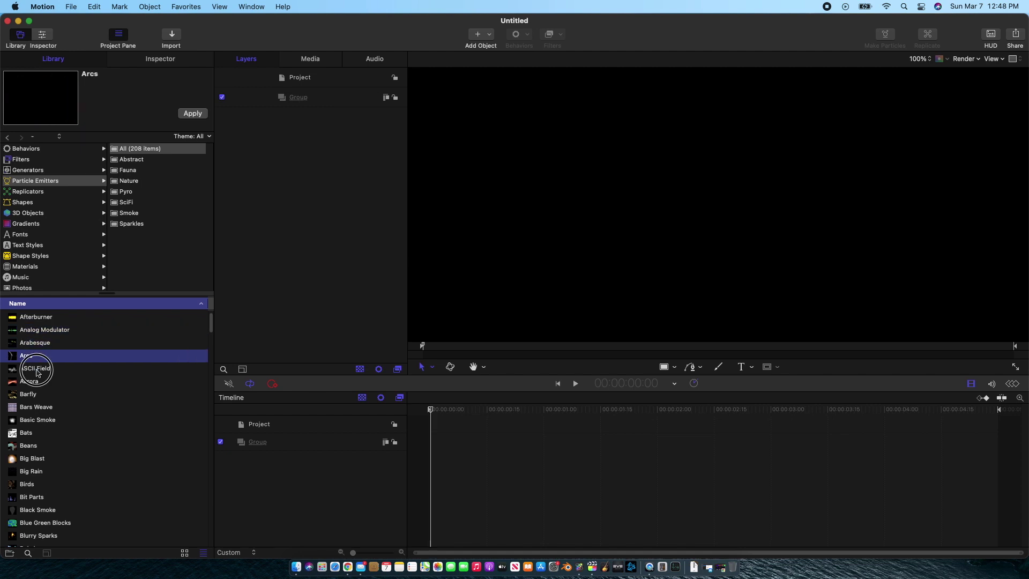
left_click(36, 369)
left_click(30, 384)
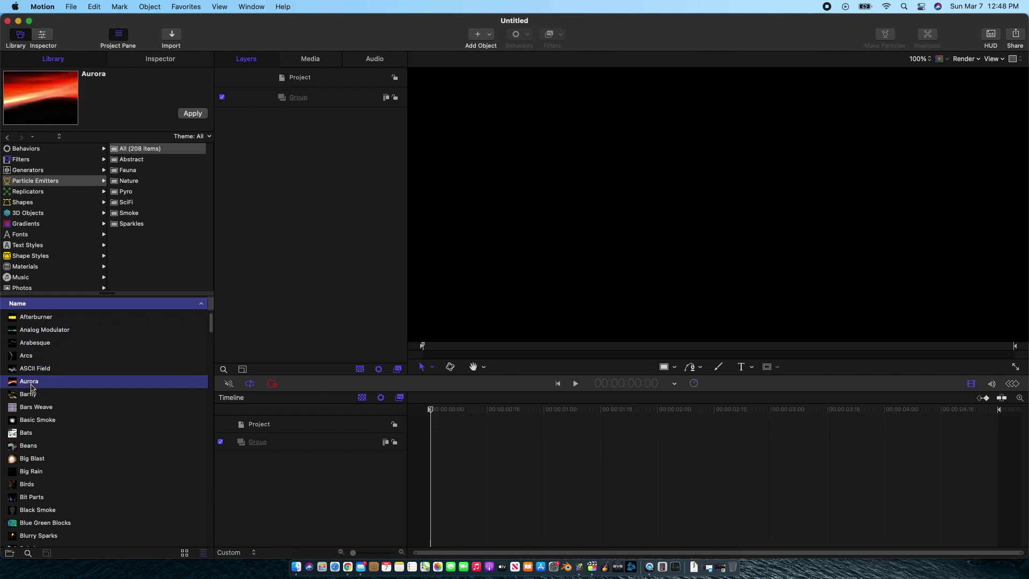
Preview Barfly, Bars Weave and Basic Smoke, then the Data Flow emitter further down
left_click(30, 396)
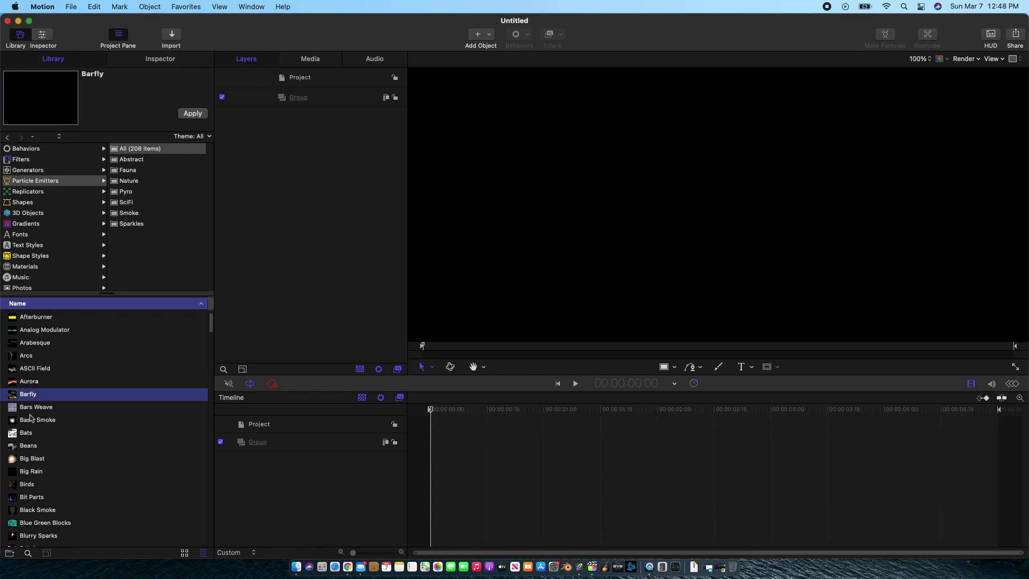
left_click(35, 409)
left_click(39, 422)
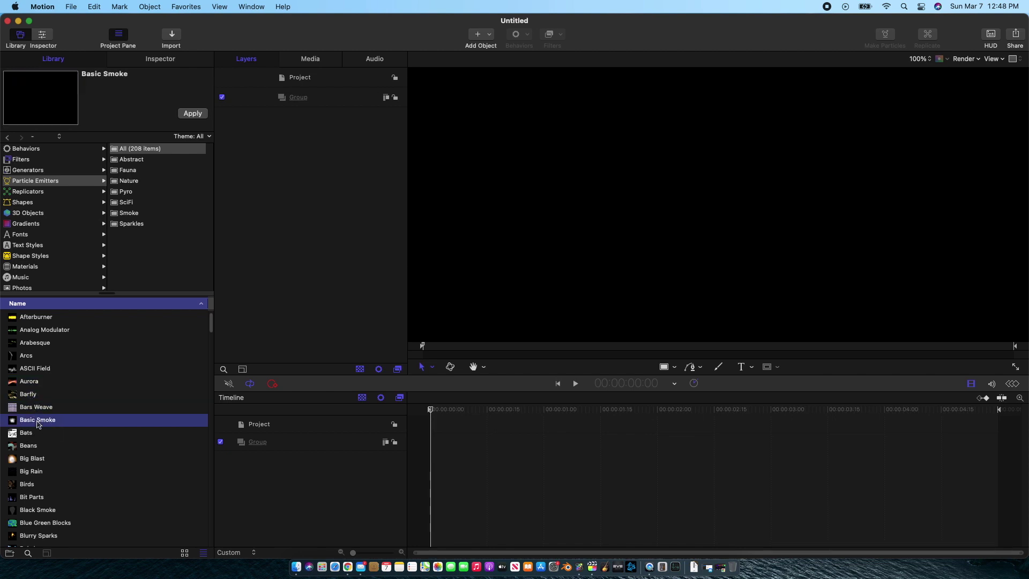
scroll(45, 495, "down", 5)
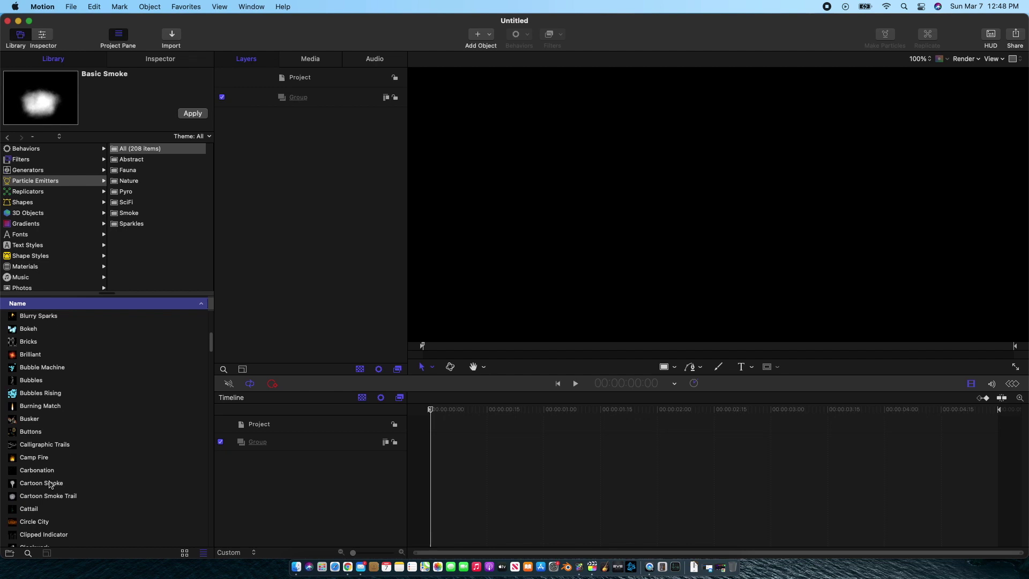
scroll(49, 484, "down", 5)
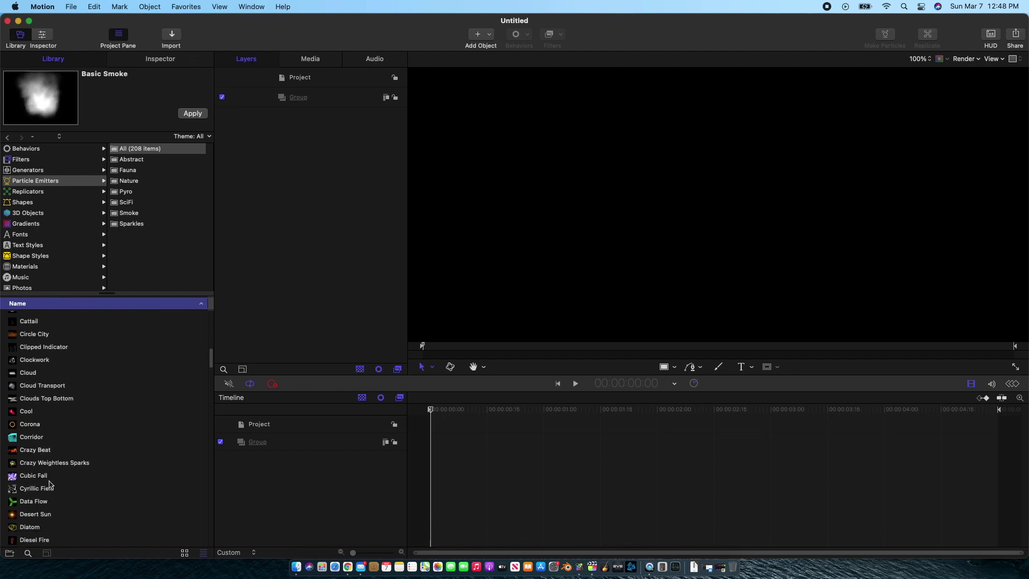
left_click(37, 503)
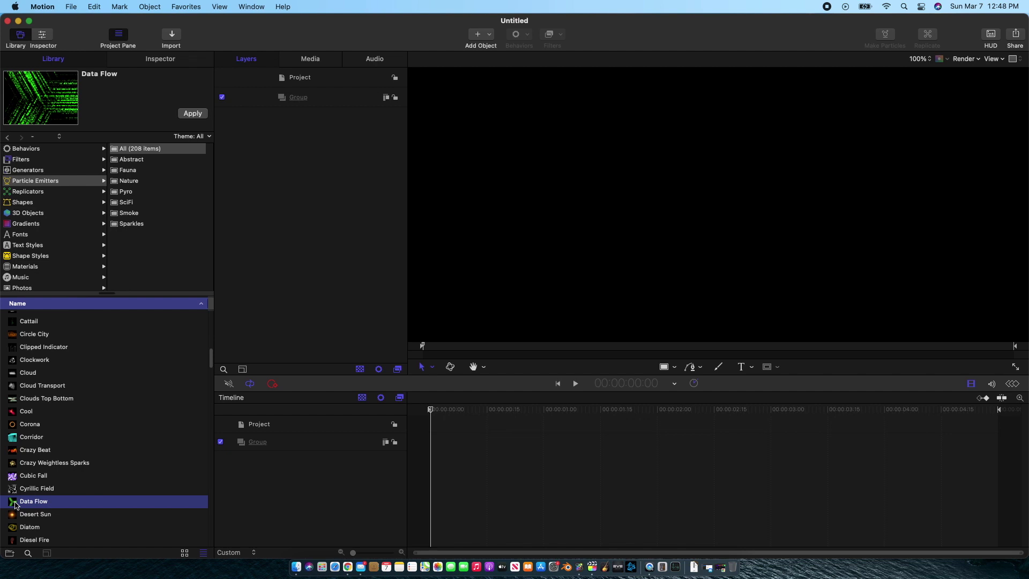
Drag the Data Flow emitter into the Layers panel and select its layer
left_click_drag(15, 504, 291, 192)
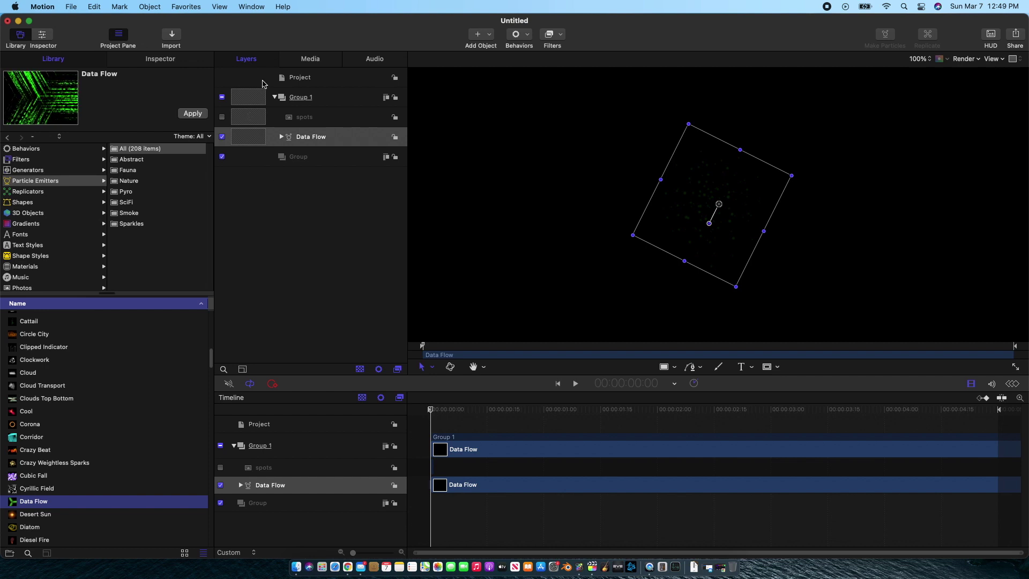
left_click(313, 137)
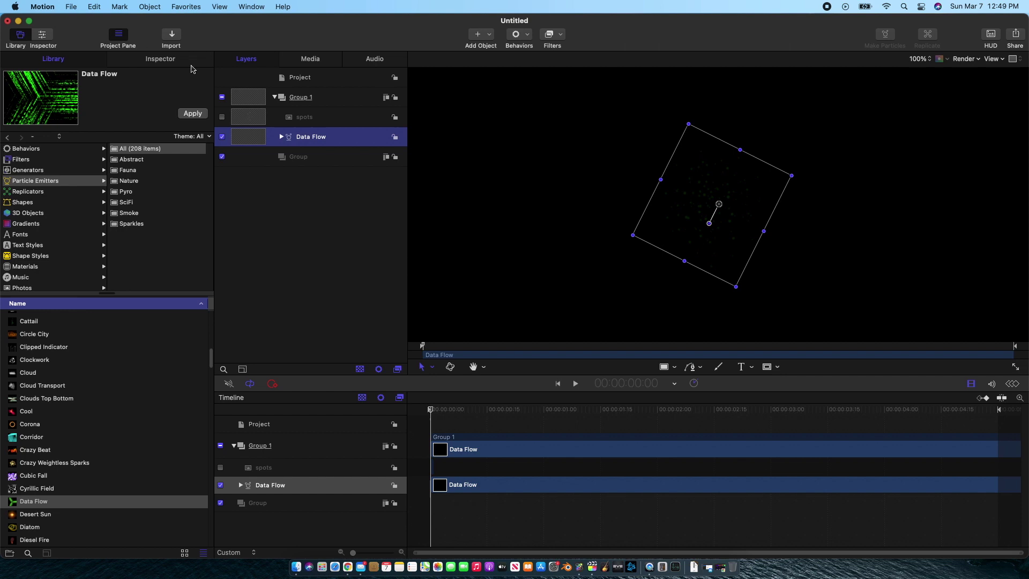
Play the Data Flow emitter while trying the Burst and Rectangle shapes
left_click(159, 60)
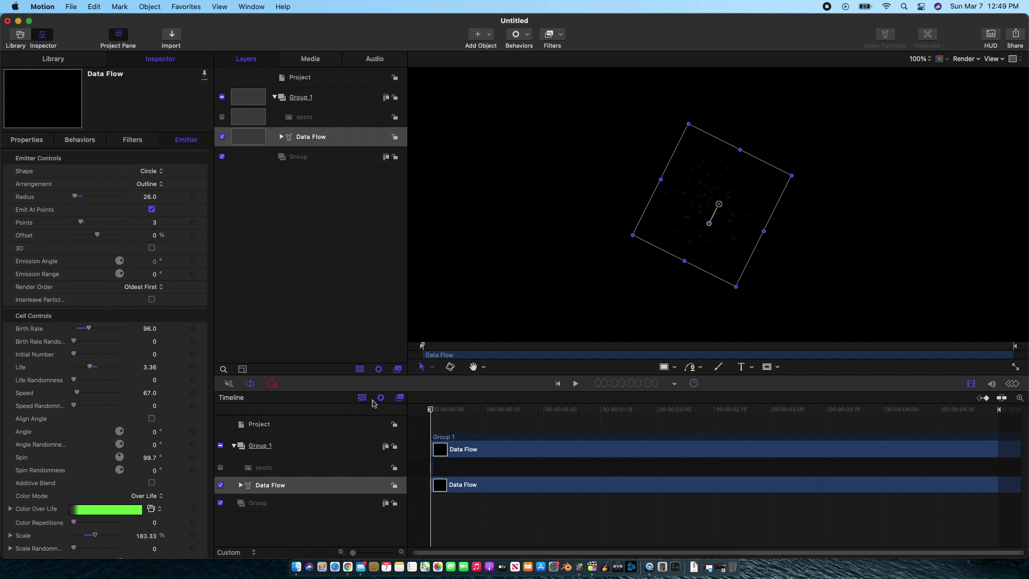
key("space")
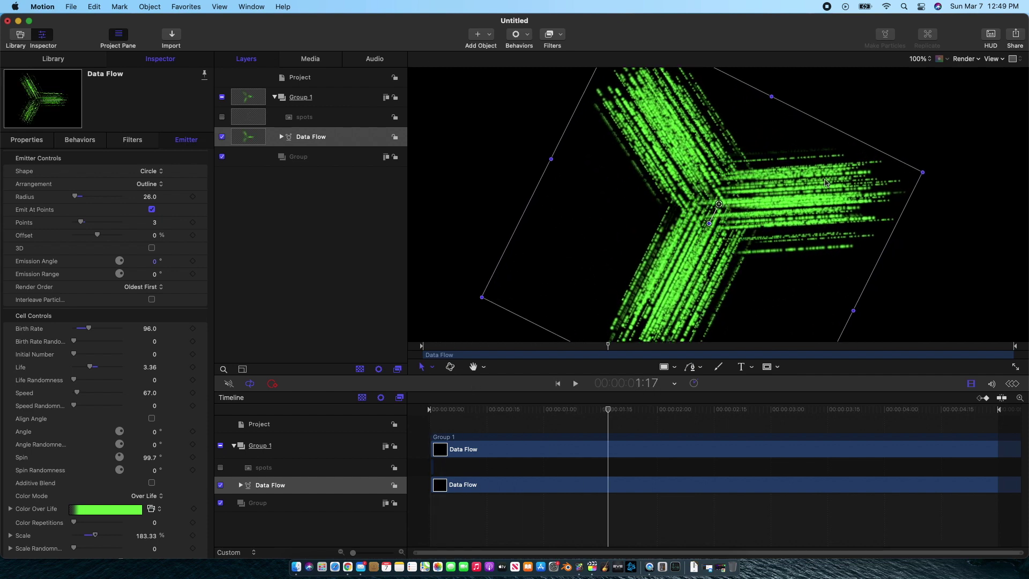
left_click(161, 172)
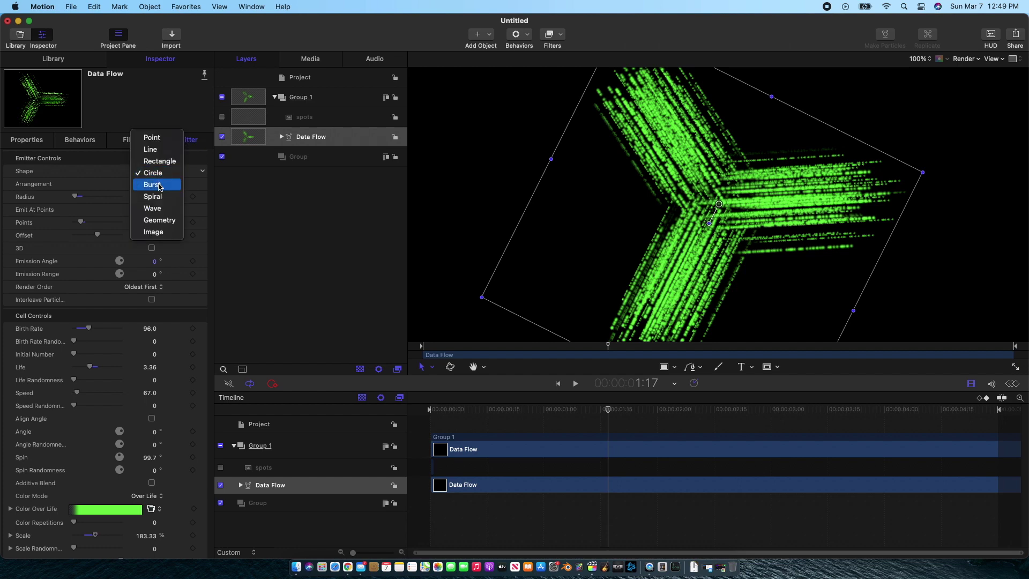
left_click(159, 185)
left_click(161, 172)
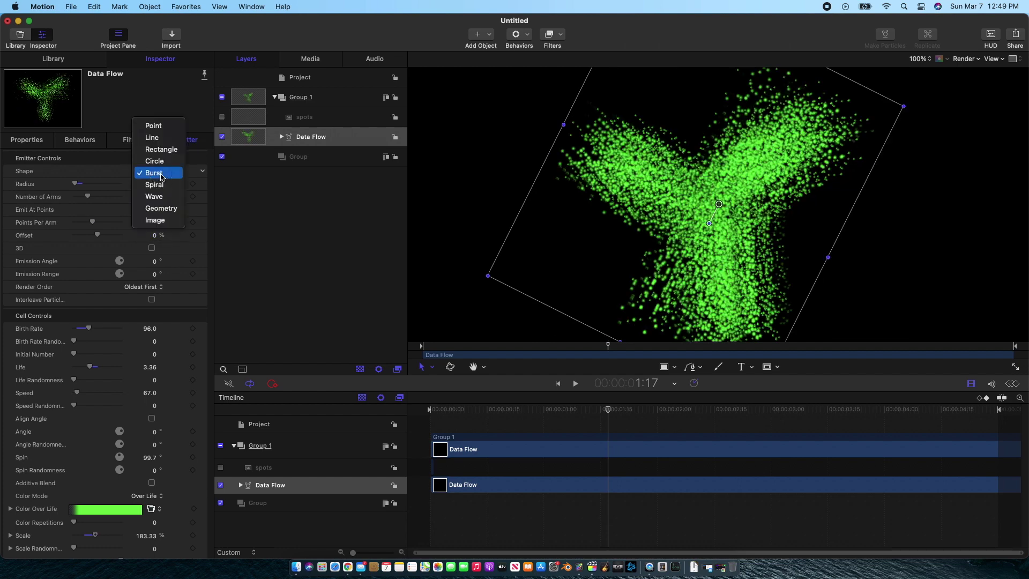
left_click(160, 150)
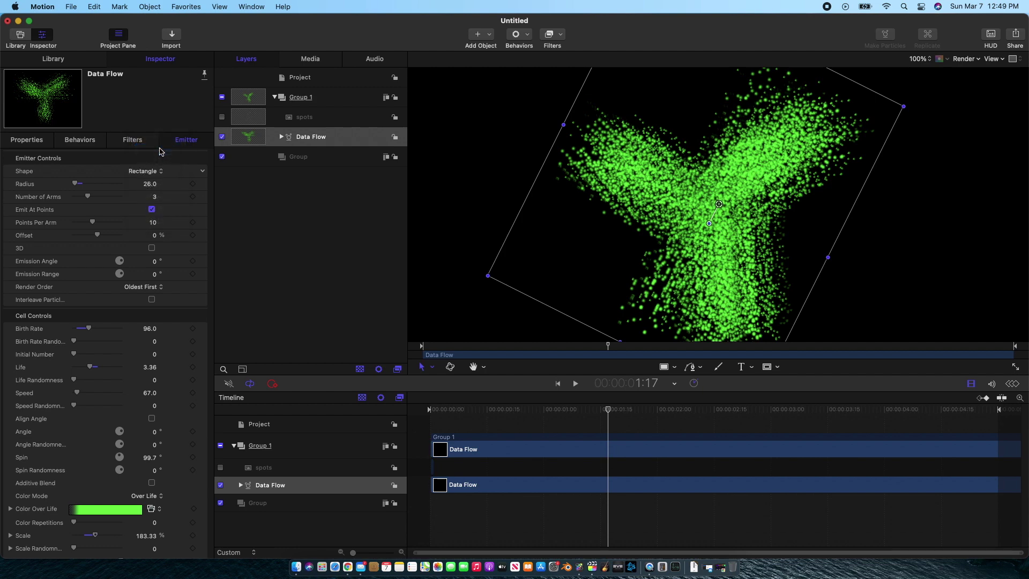
Set the emitter shape back to Circle with Radius 74 and 6 points
left_click(161, 173)
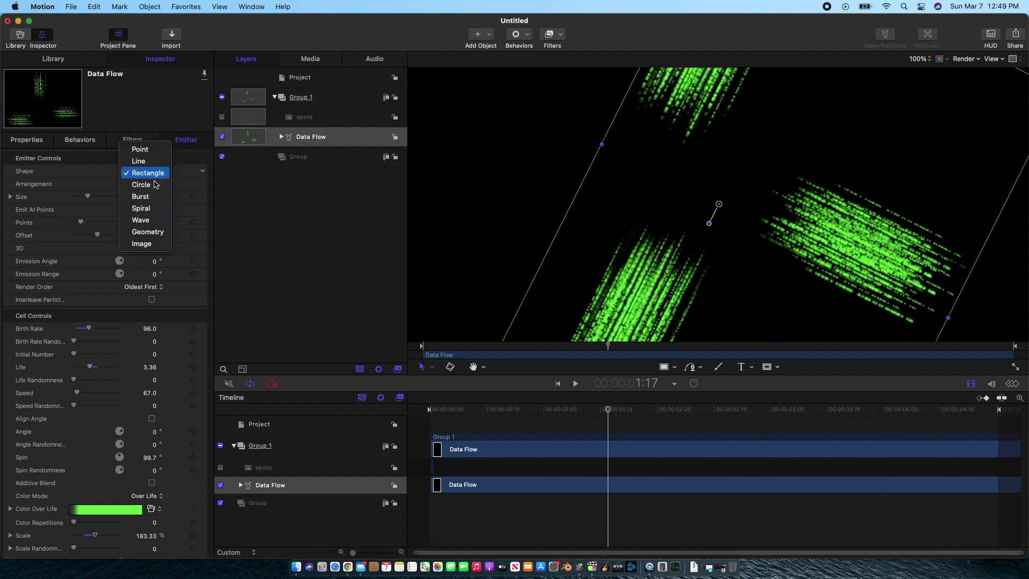
left_click(156, 183)
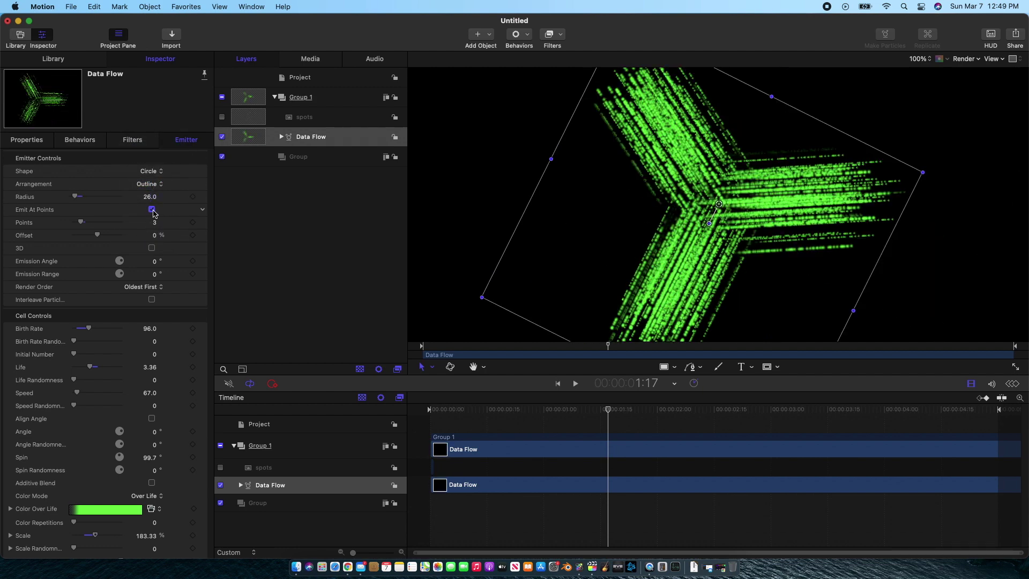
left_click_drag(77, 199, 79, 198)
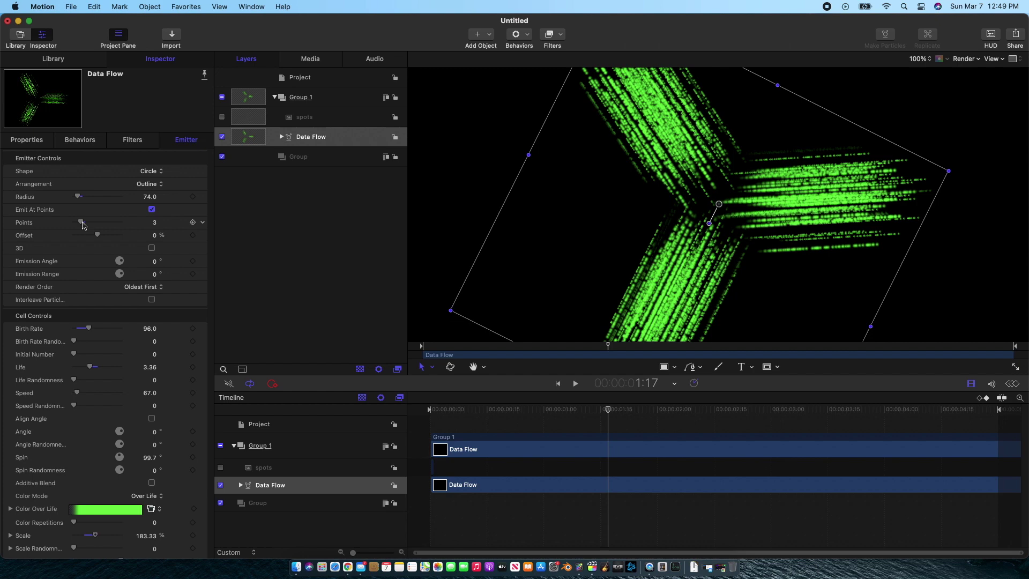
left_click_drag(81, 222, 88, 222)
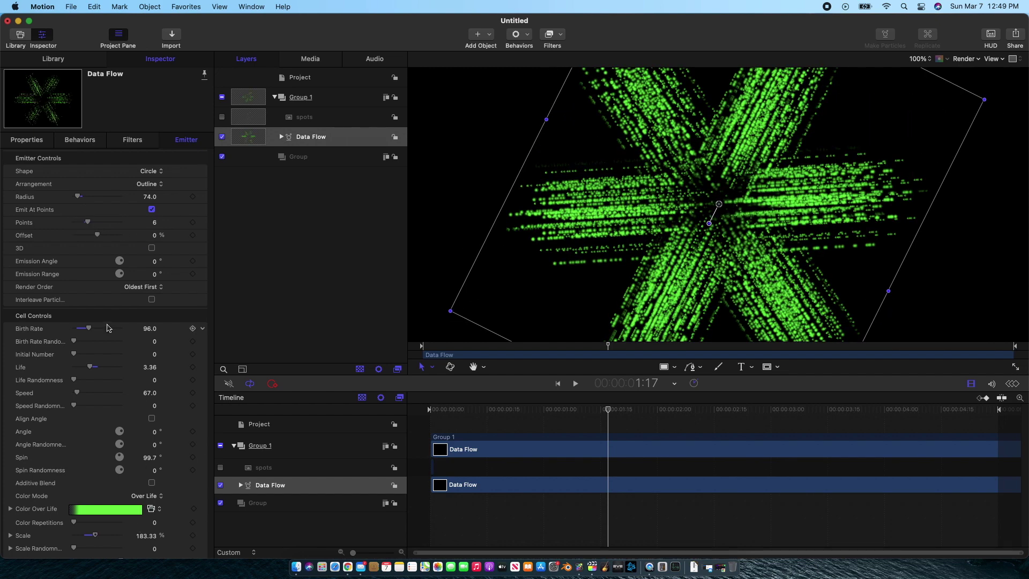
Undo the radius, points and shape changes, then redo the Circle shape
key("super+z")
key("super+z")
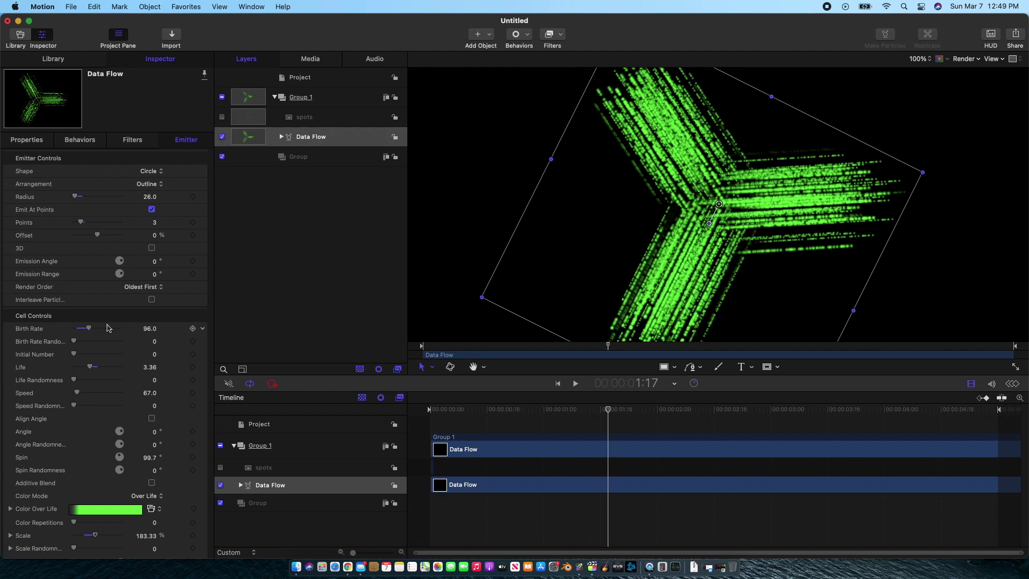
key("super+z")
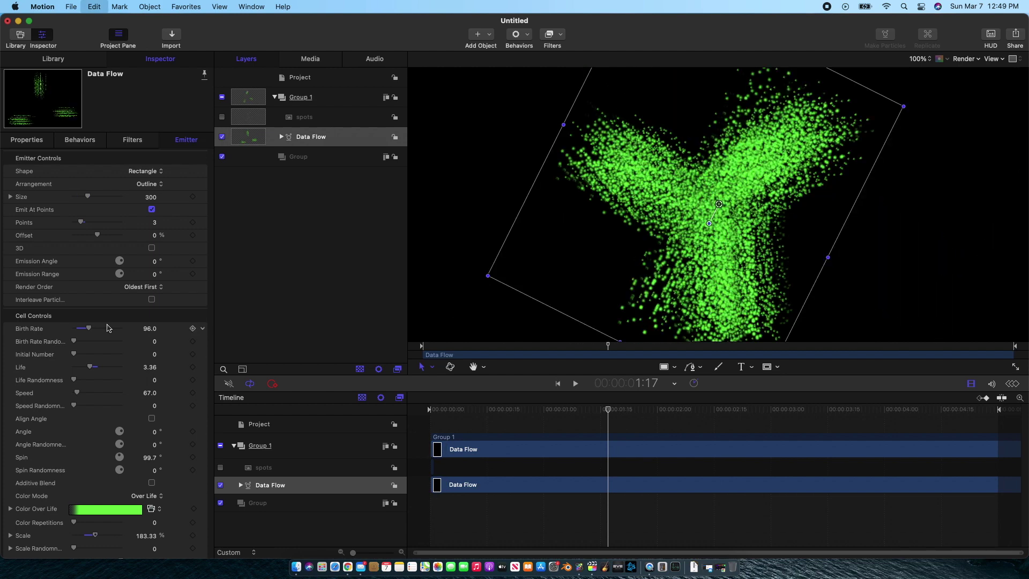
key("super+shift+z")
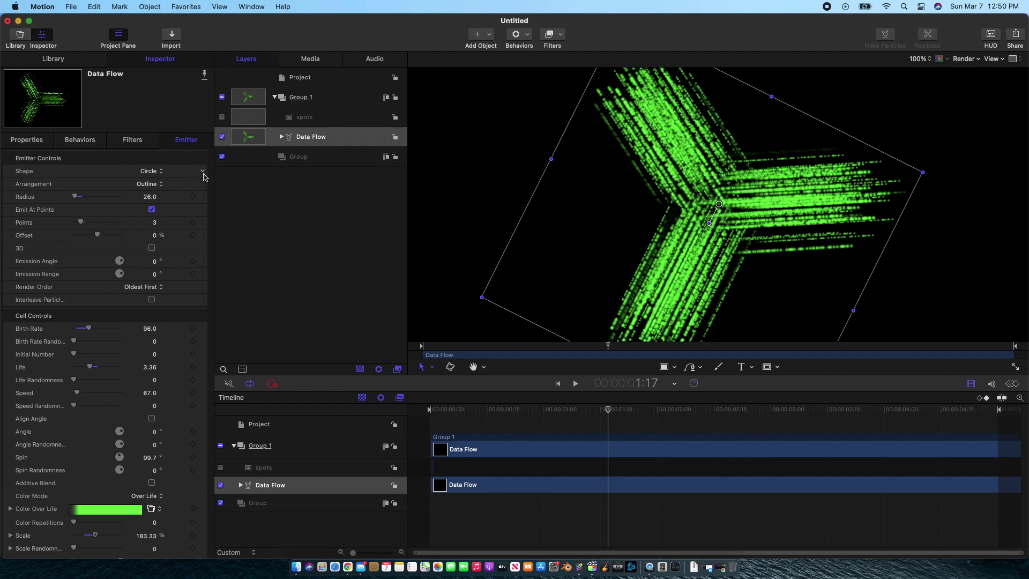
Publish the emitter's Shape, Arrangement, Radius, Emit At Points and Points parameters
left_click(203, 172)
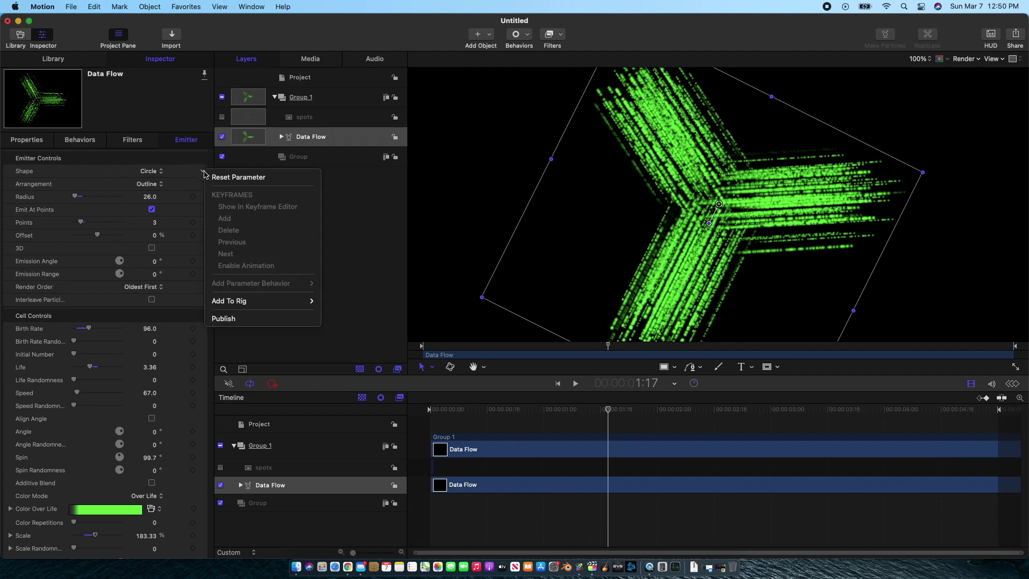
left_click(246, 320)
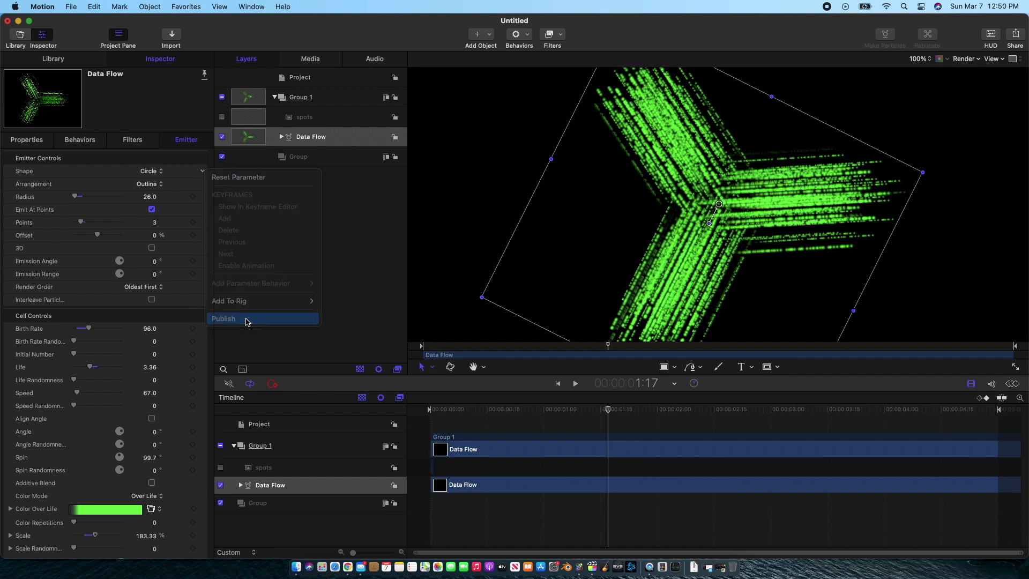
left_click(203, 186)
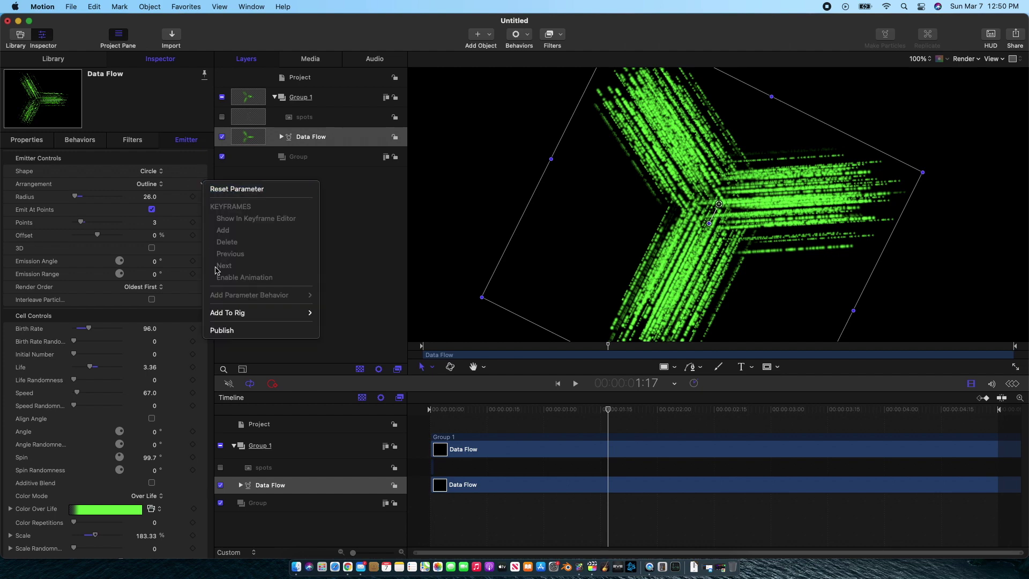
left_click(229, 331)
left_click(203, 197)
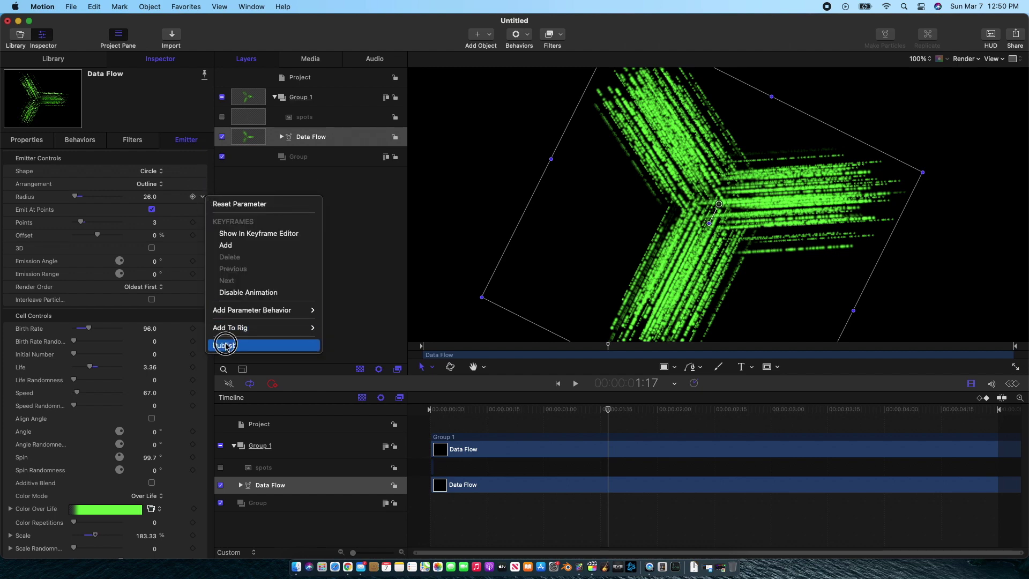
left_click(229, 343)
left_click(203, 210)
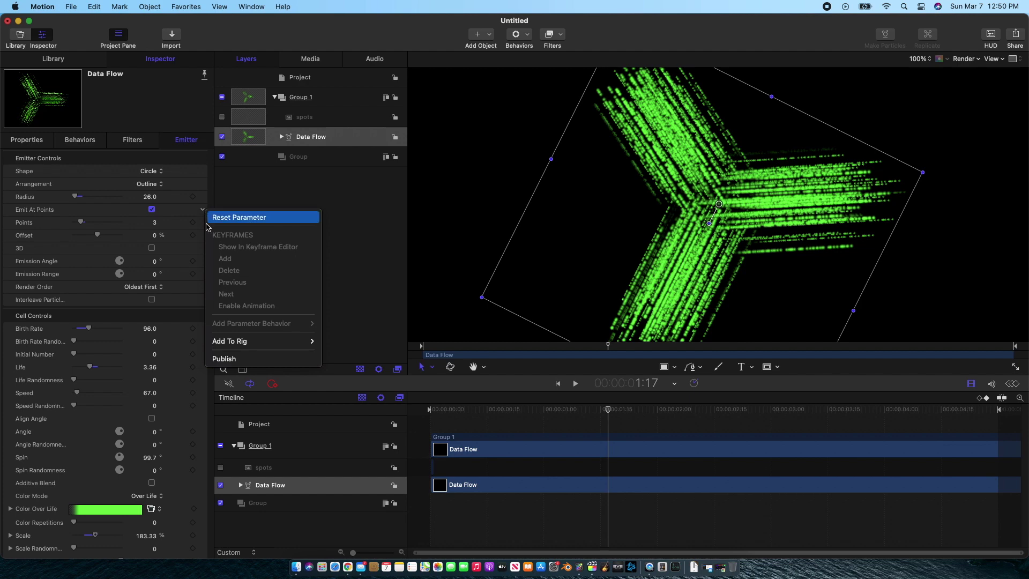
left_click(230, 354)
left_click(203, 222)
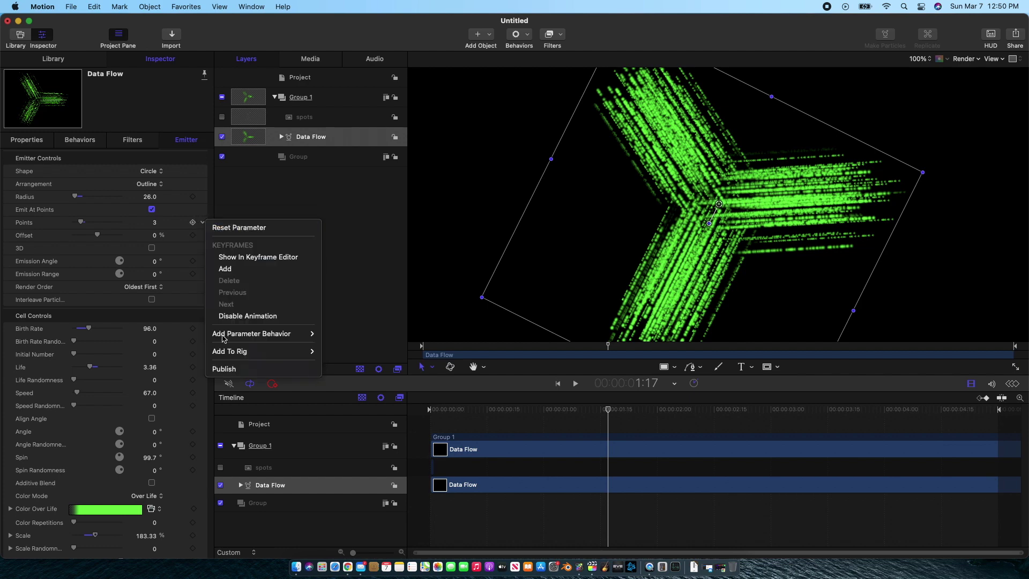
left_click(229, 367)
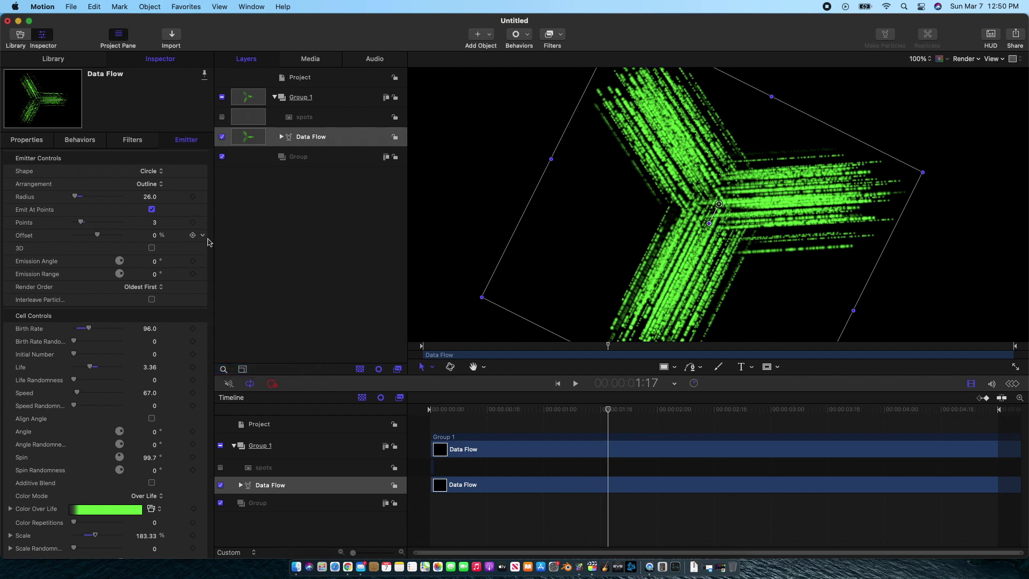
Publish Offset, 3D, Emission Angle, Emission Range, Render Order and Interleave Particles
left_click(204, 236)
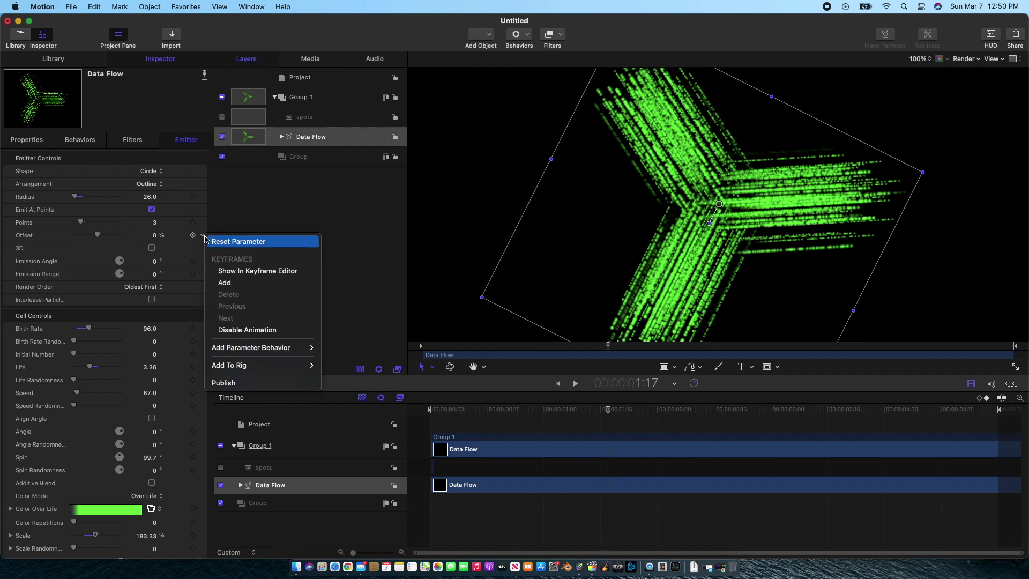
left_click(230, 382)
left_click(203, 249)
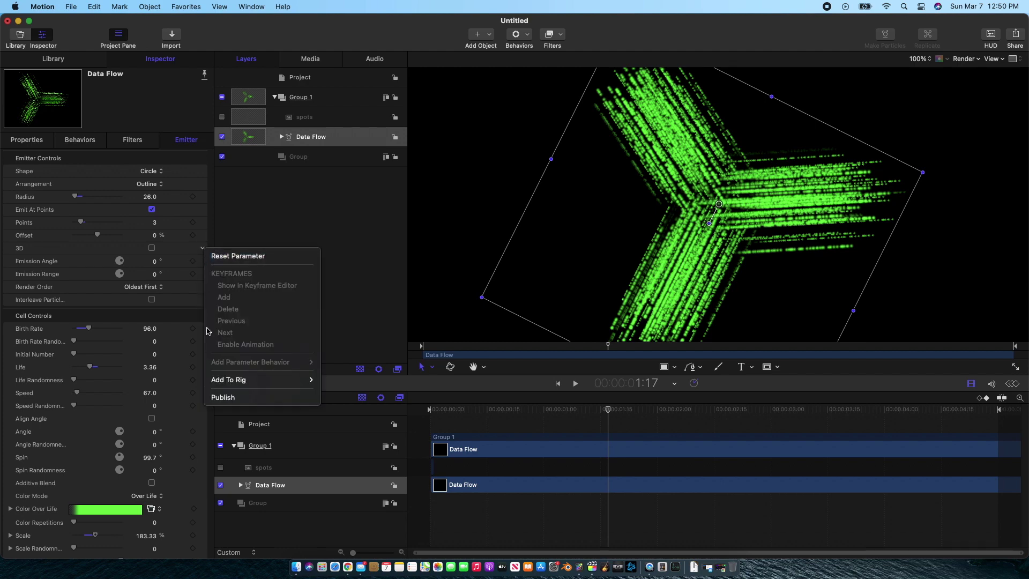
left_click(229, 397)
left_click(204, 263)
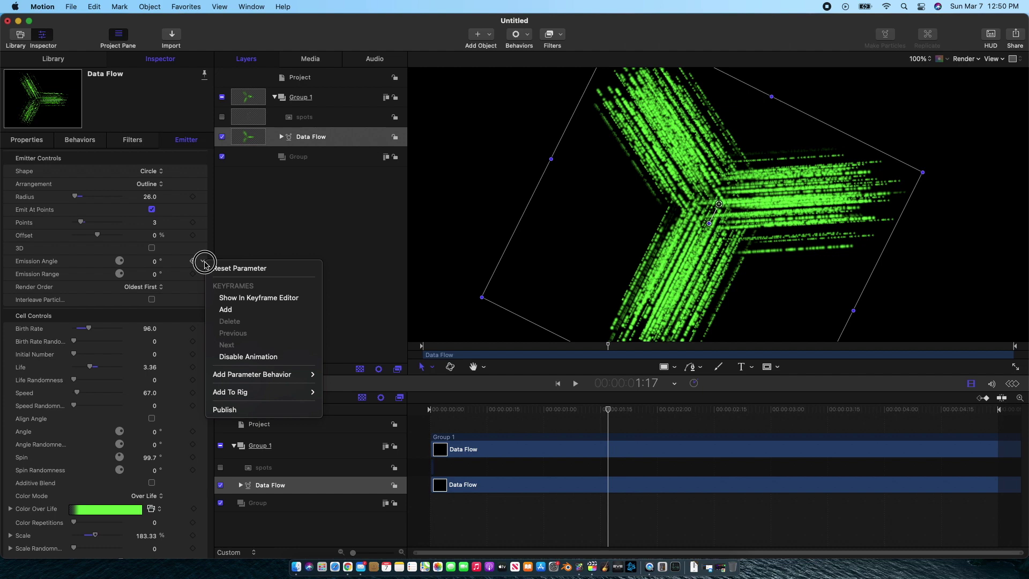
left_click(229, 410)
left_click(204, 275)
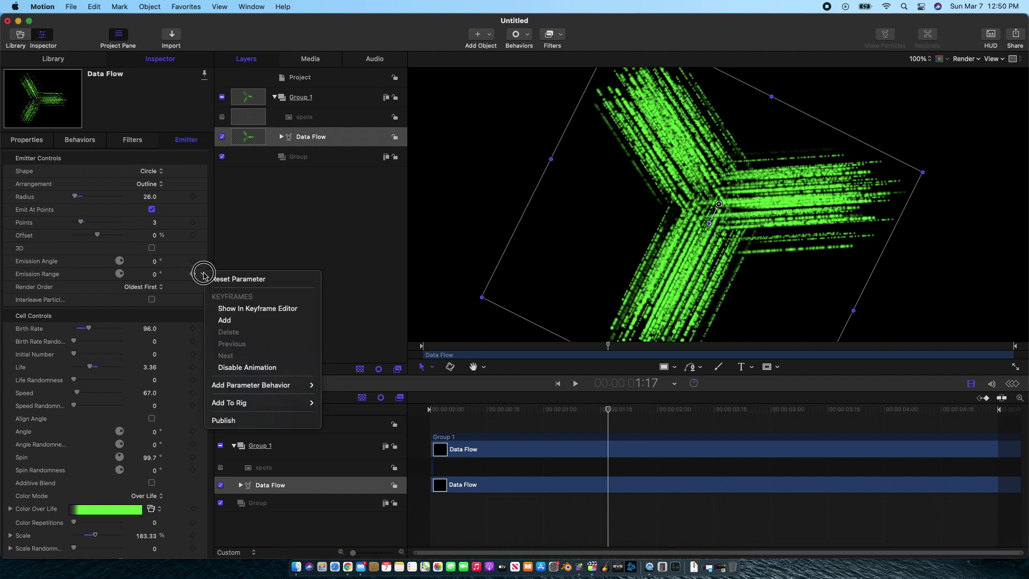
left_click(228, 422)
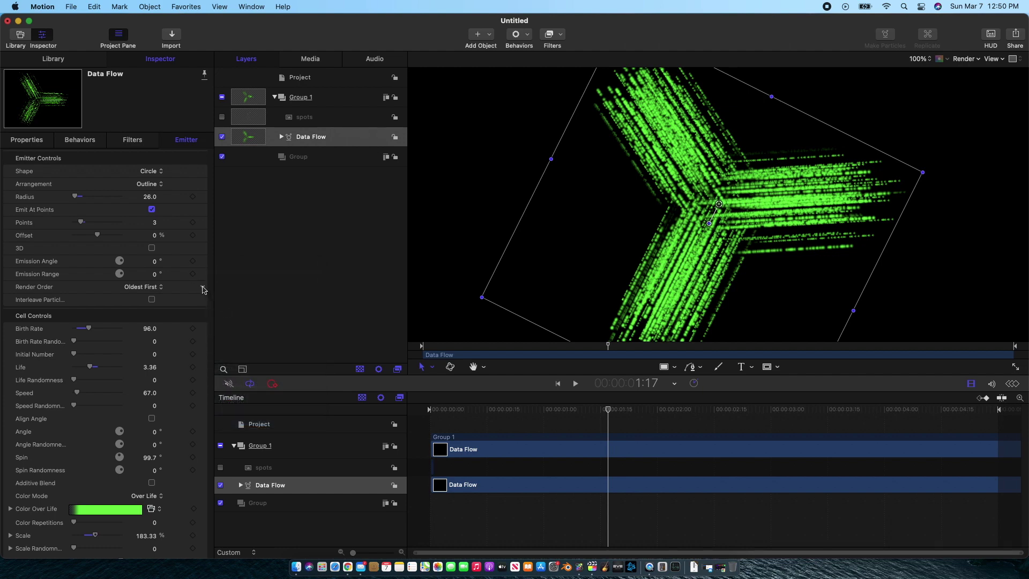
left_click(202, 286)
left_click(229, 434)
left_click(202, 300)
left_click(229, 445)
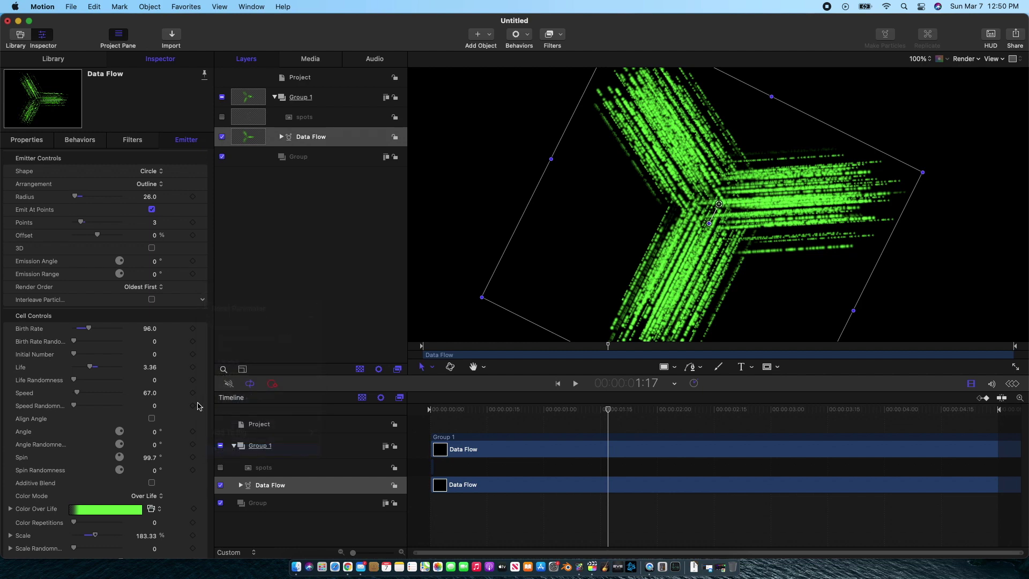
left_click(203, 328)
Publish Birth Rate, Initial Number, Life and Speed, each with its Randomness parameter
left_click(223, 476)
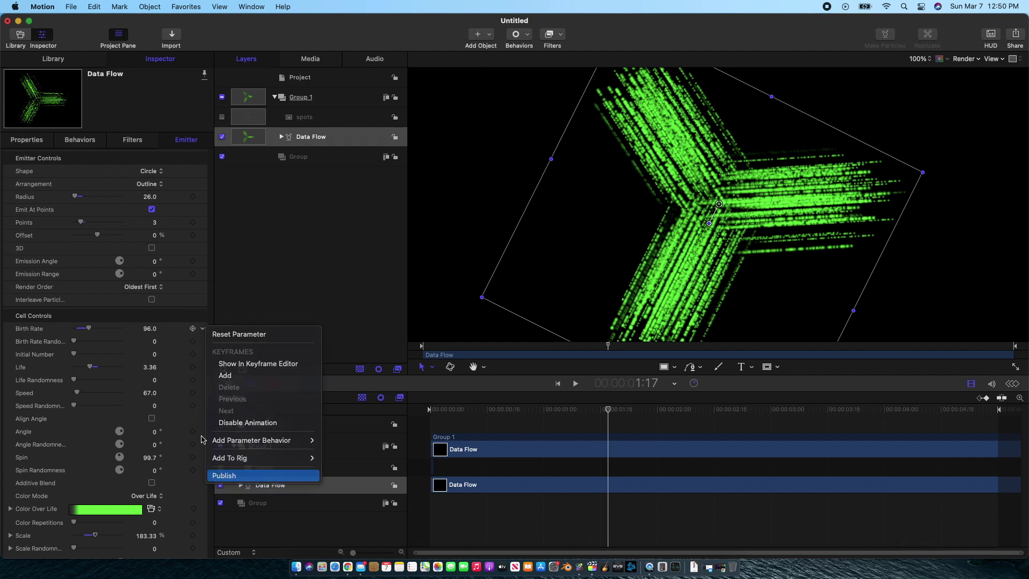
left_click(202, 341)
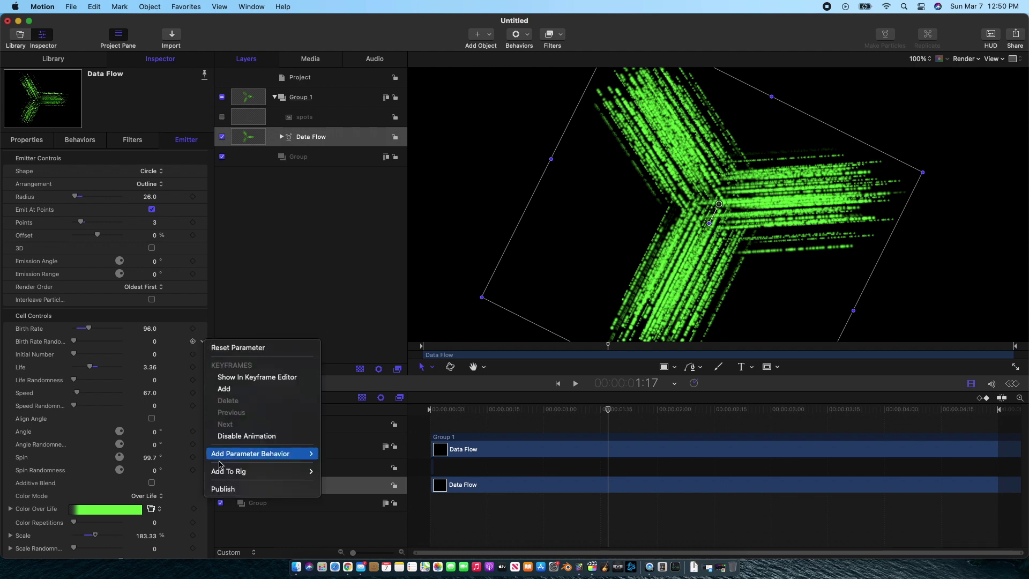
left_click(224, 489)
left_click(203, 354)
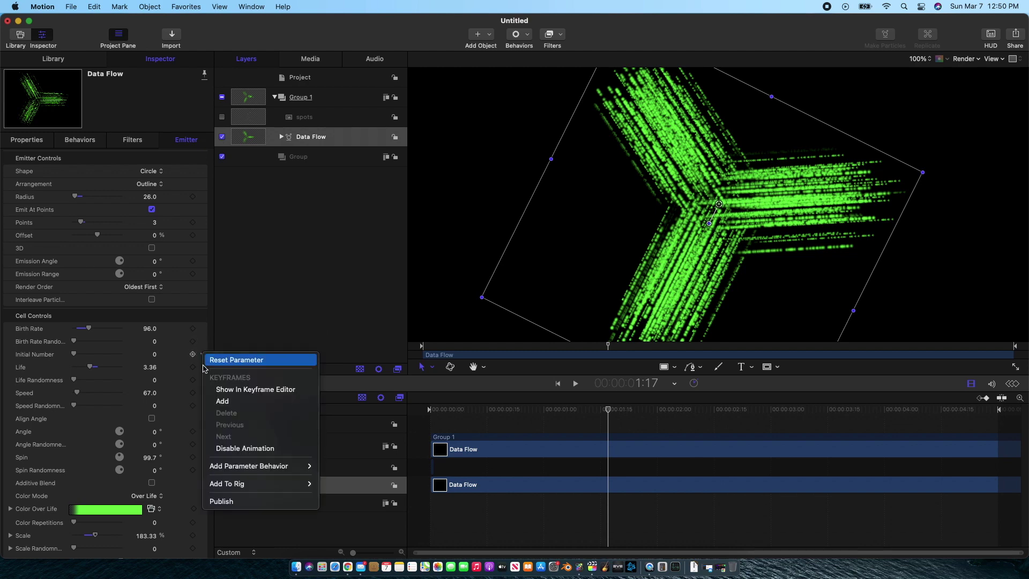
left_click(223, 501)
left_click(203, 367)
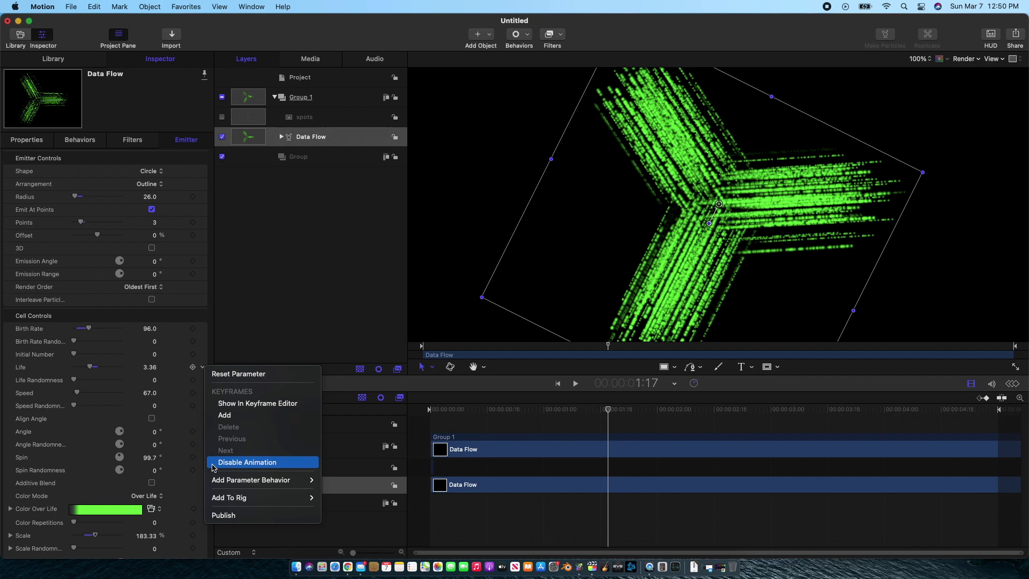
left_click(224, 514)
left_click(202, 380)
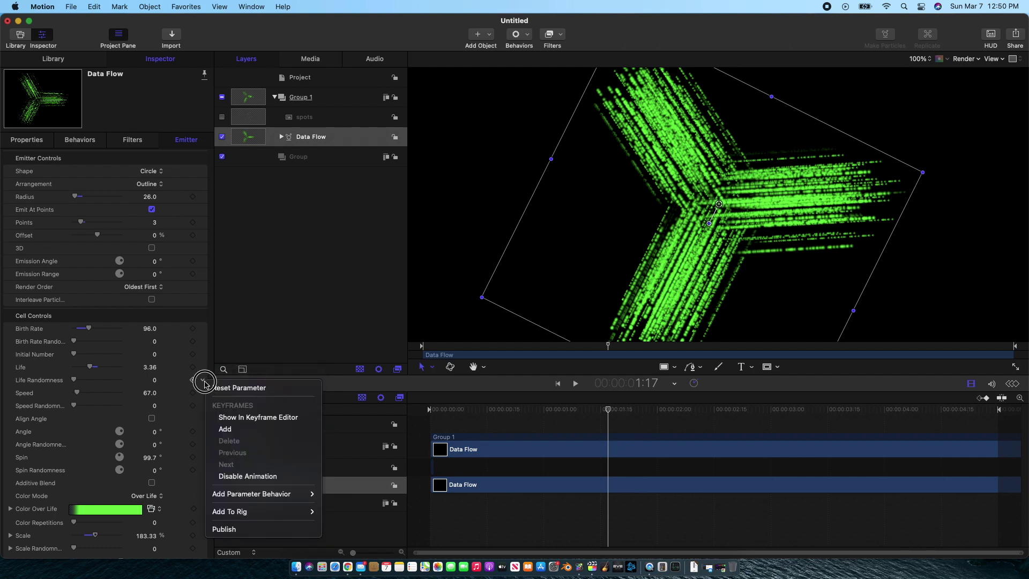
left_click(223, 527)
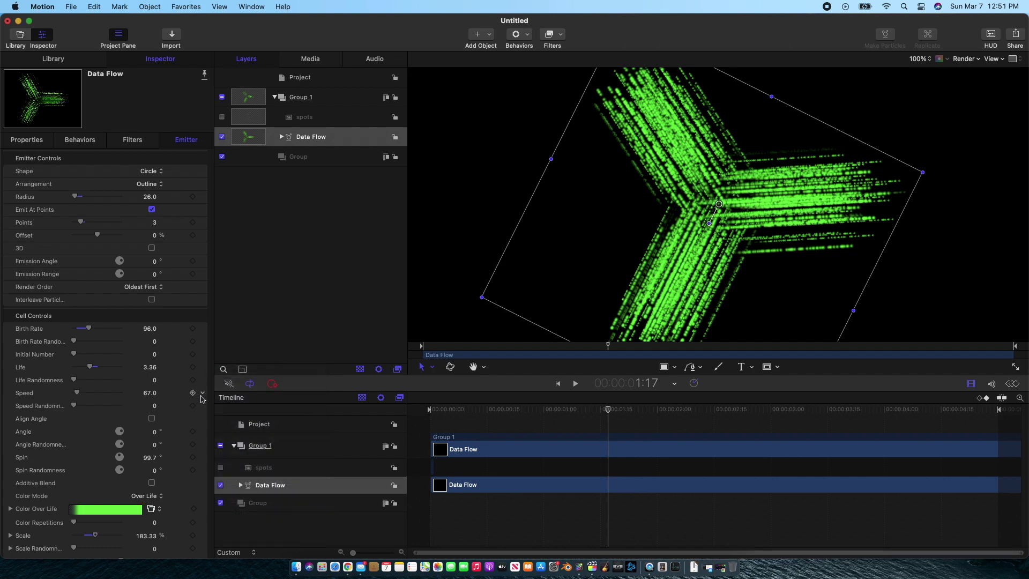
left_click(202, 393)
left_click(219, 541)
left_click(202, 406)
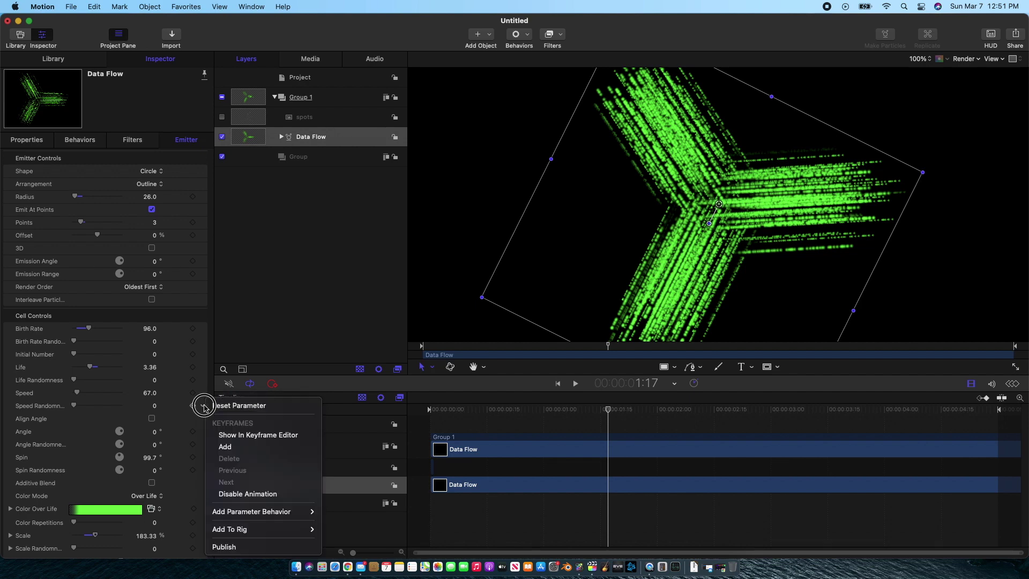
left_click(224, 546)
Publish Align Angle, Angle, Angle Randomness, Spin, Spin Randomness, Additive Blend and Color Mode
left_click(202, 419)
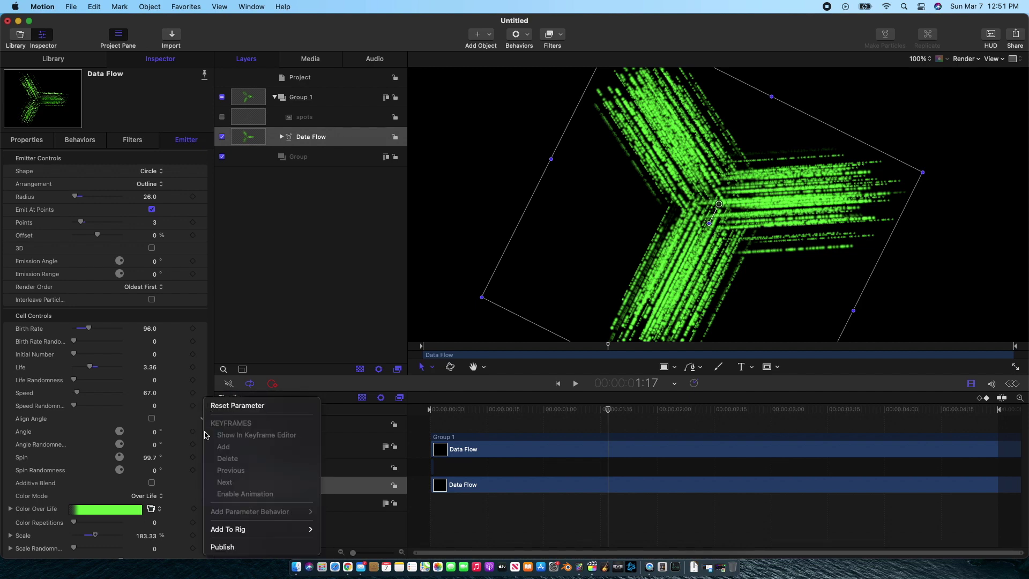
left_click(228, 546)
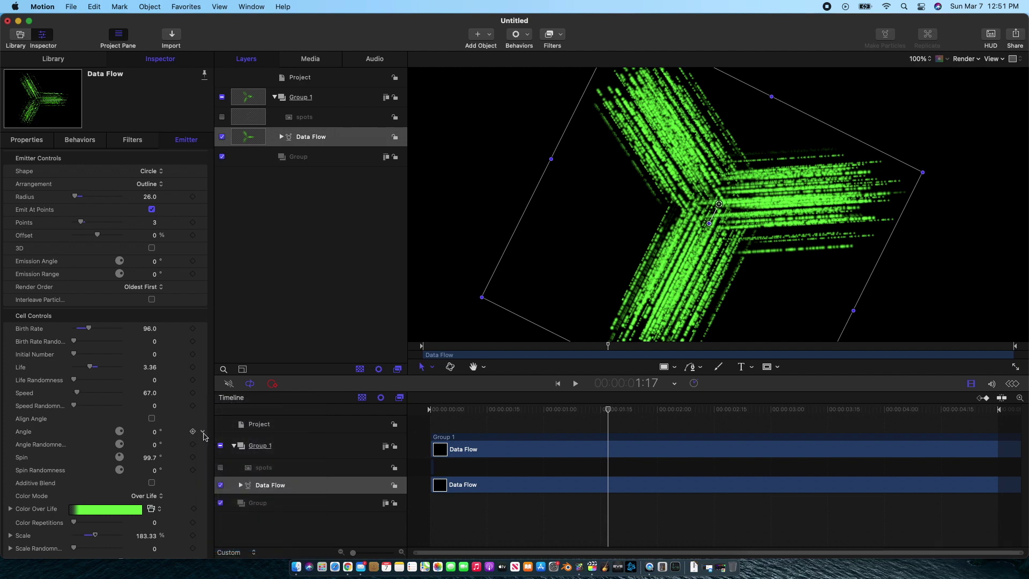
left_click(202, 432)
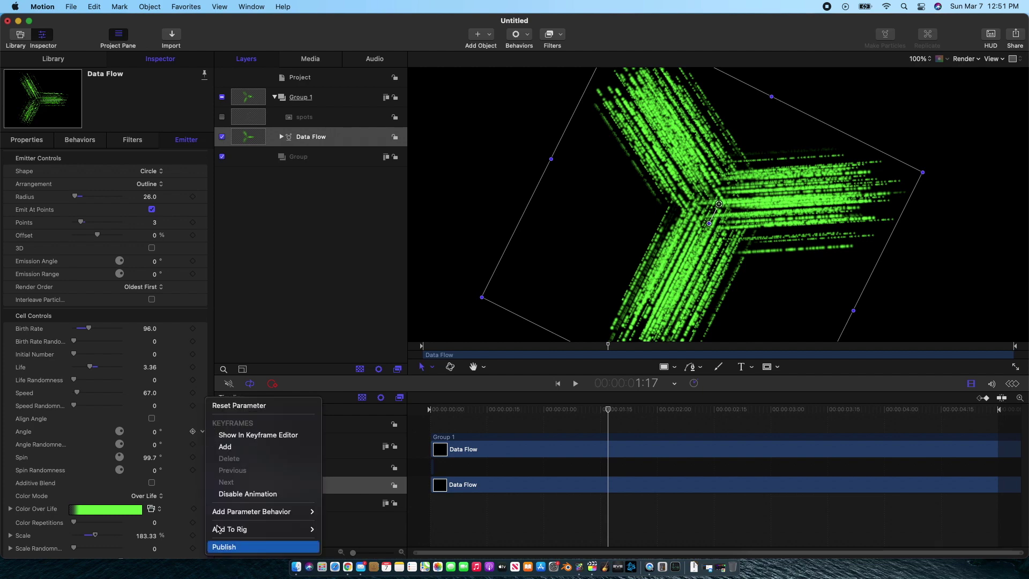
left_click(221, 545)
left_click(202, 444)
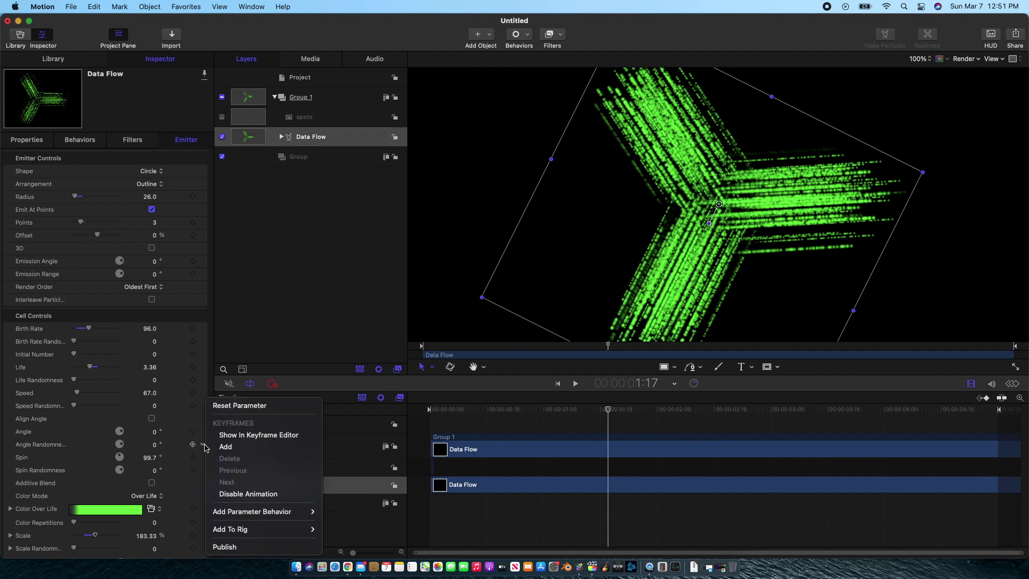
left_click(244, 546)
left_click(203, 459)
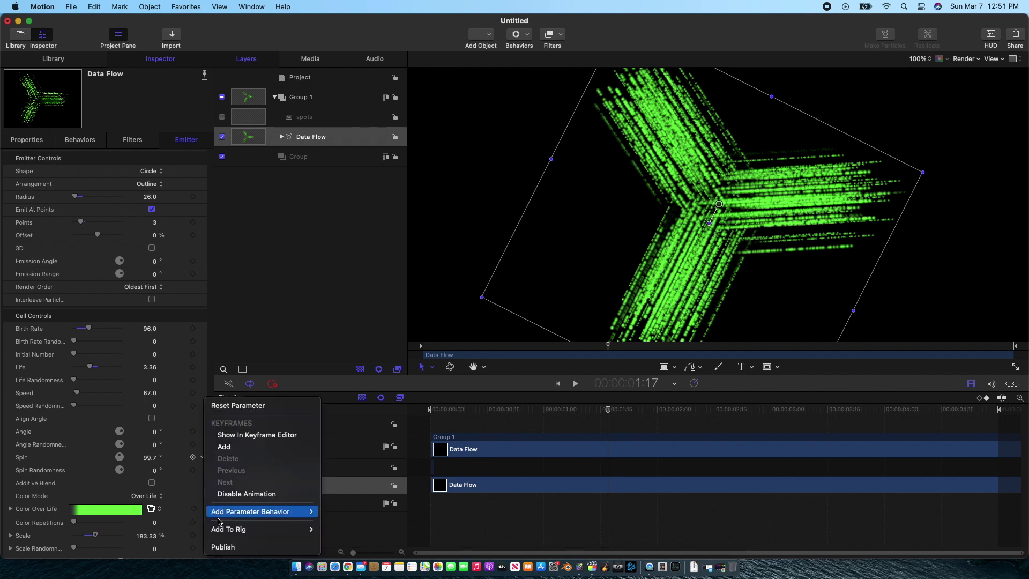
left_click(233, 547)
left_click(205, 471)
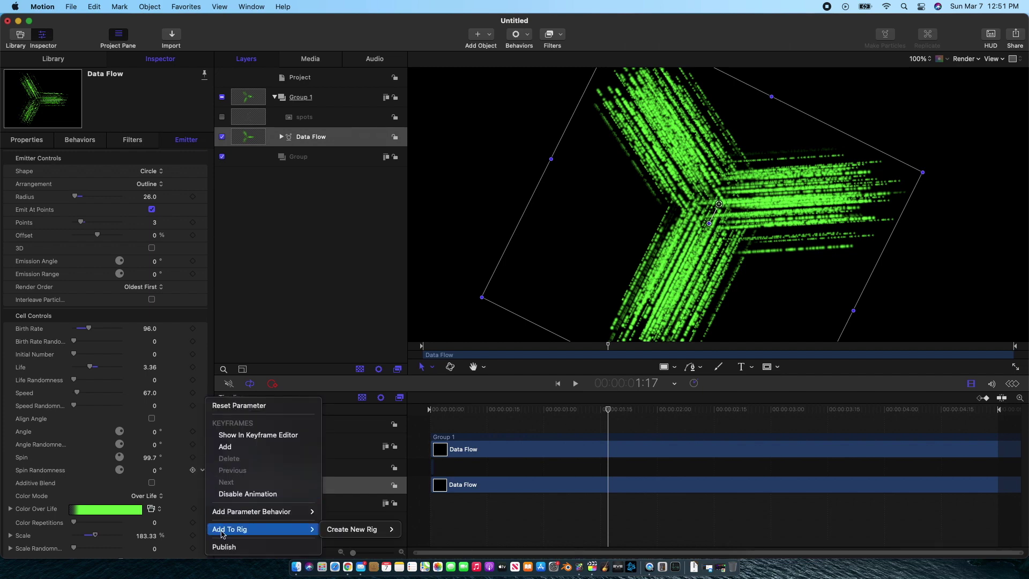
left_click(226, 546)
left_click(204, 483)
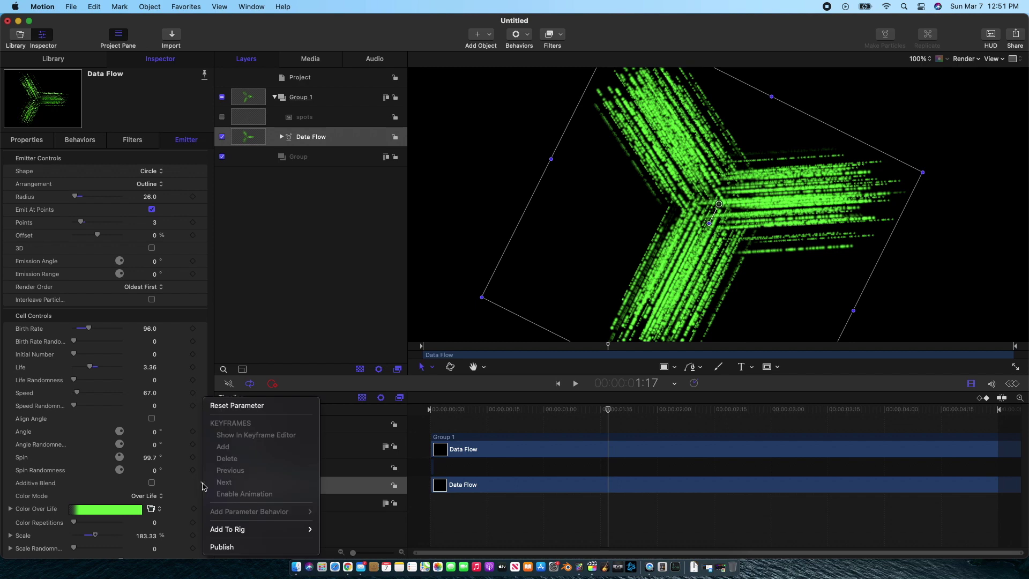
left_click(223, 547)
left_click(205, 496)
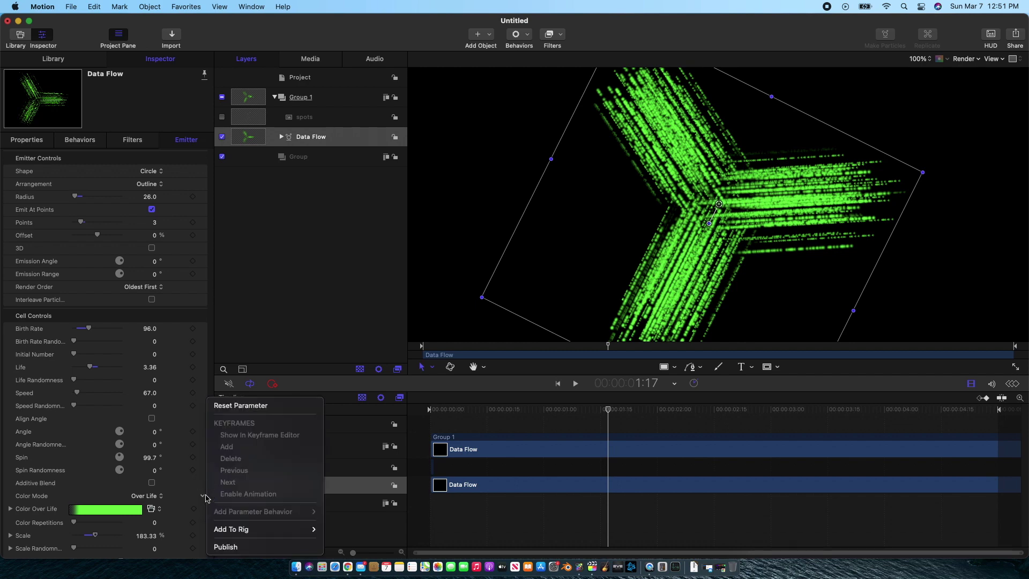
left_click(223, 546)
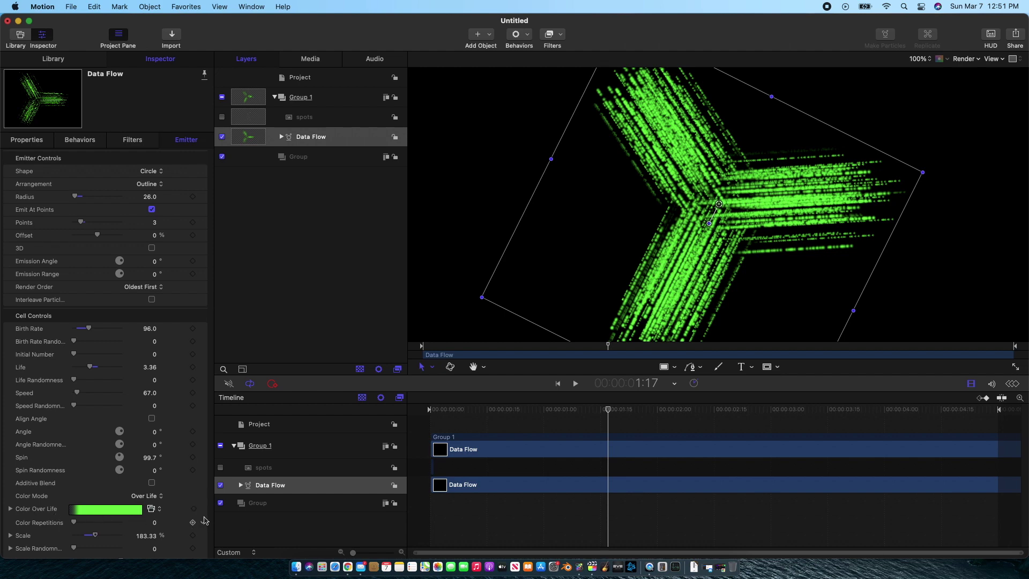
Publish the Data Flow emitter's Color Repetitions, Scale and Scale Randomness parameters from their Animation menus
left_click(204, 525)
left_click(210, 545)
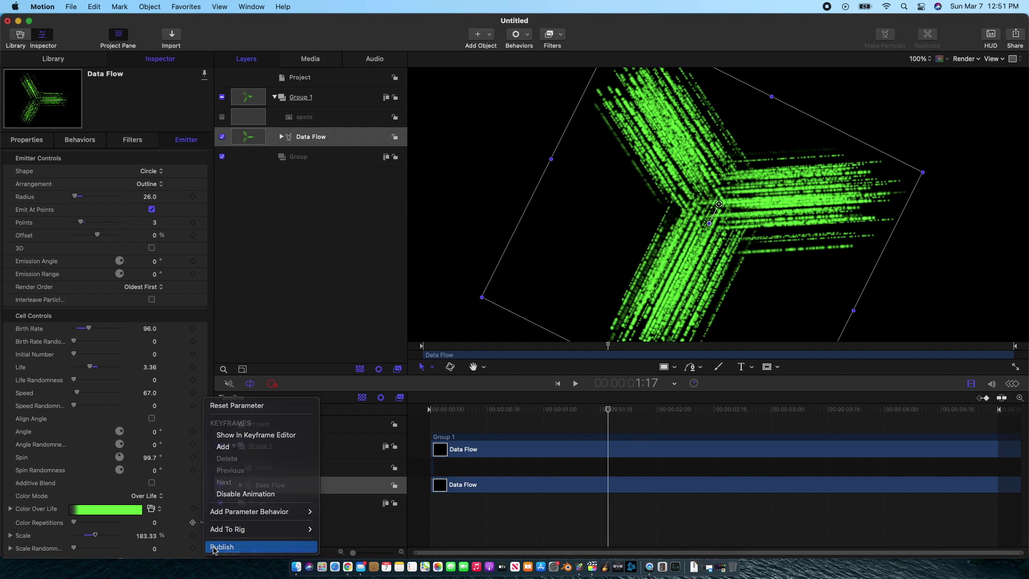
left_click(203, 535)
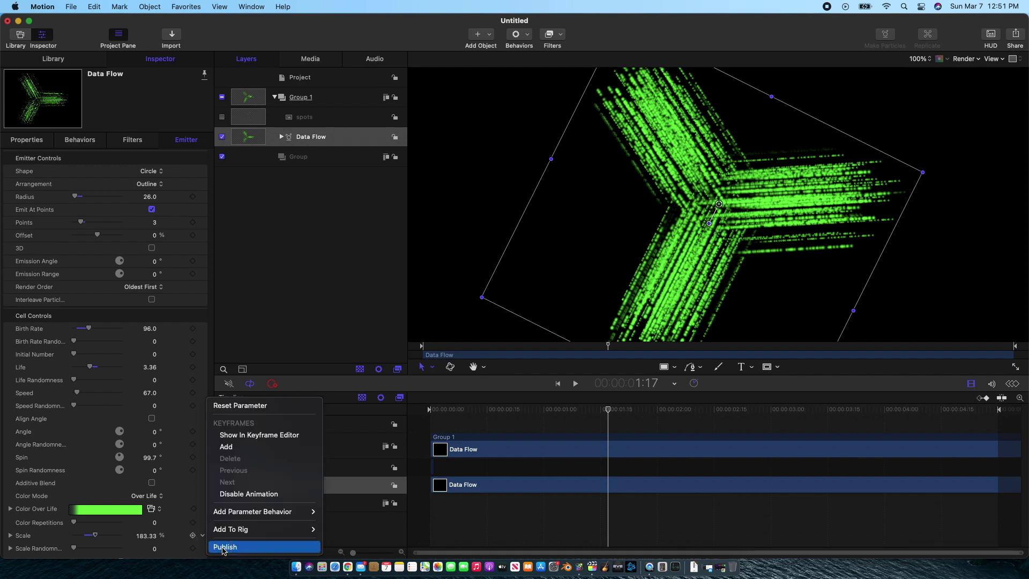
left_click(206, 545)
left_click(204, 552)
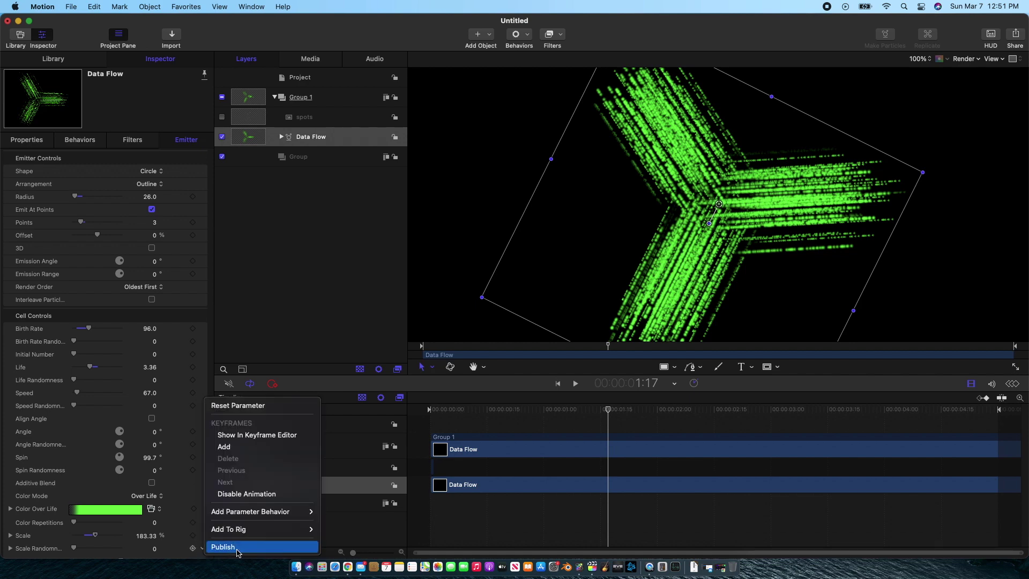
left_click(224, 546)
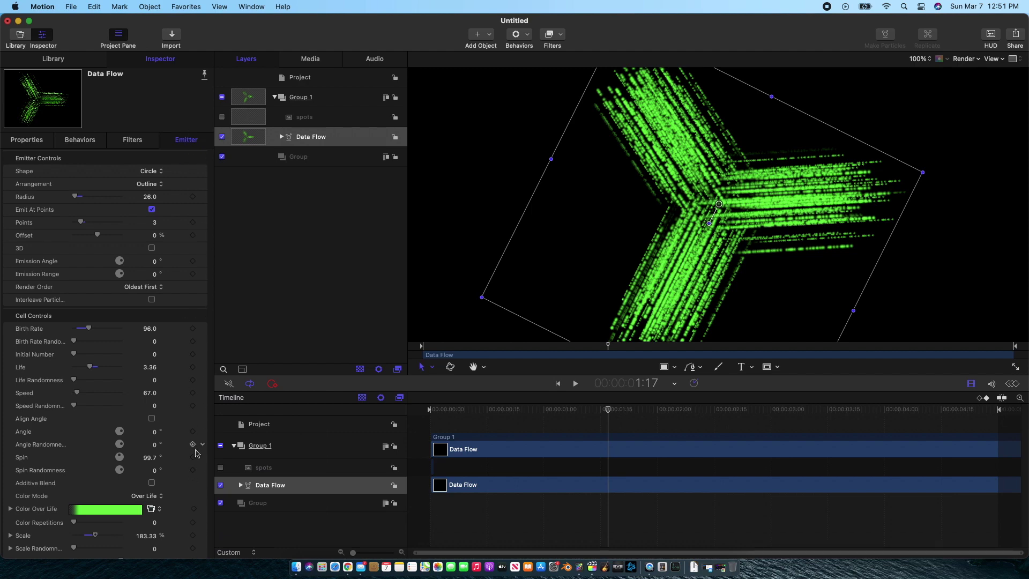
Begin publishing the project as a Final Cut Pro generator named 'Data Flow'
left_click(69, 7)
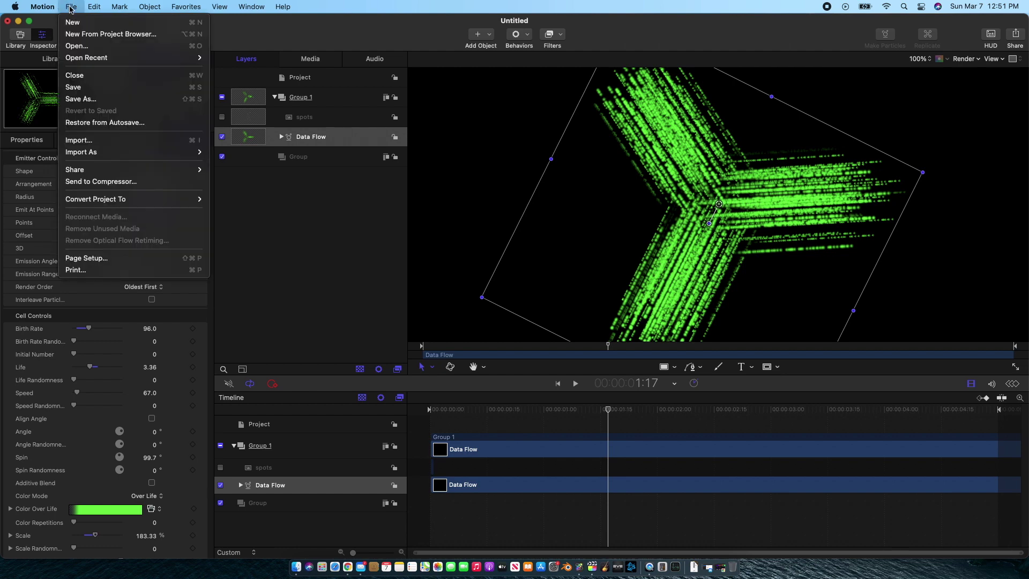
left_click(92, 99)
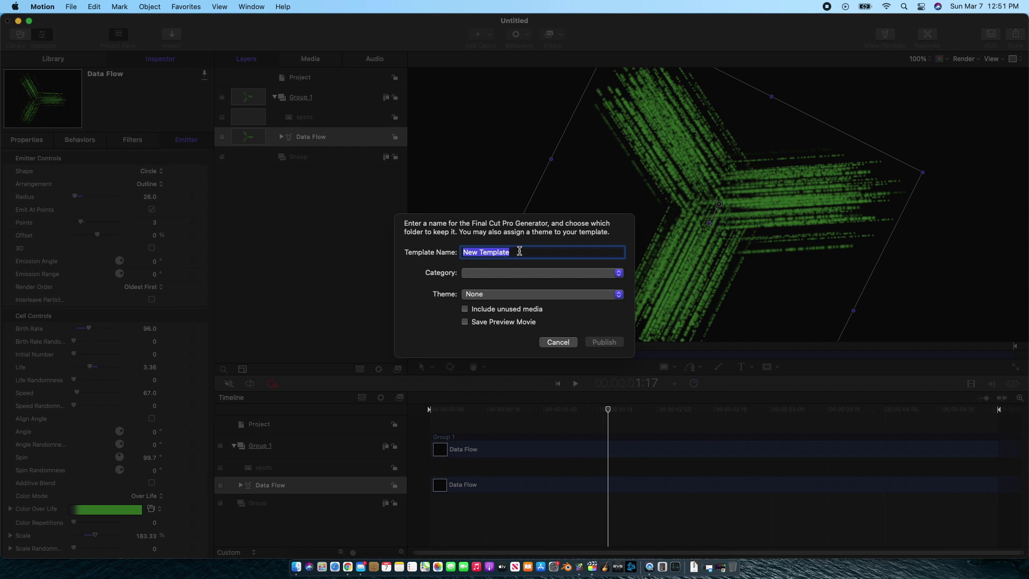
left_click_drag(522, 250, 435, 253)
type("Data Flow")
Put the generator in a new 'starbelt' category with Theme left at None, and publish it
left_click(489, 272)
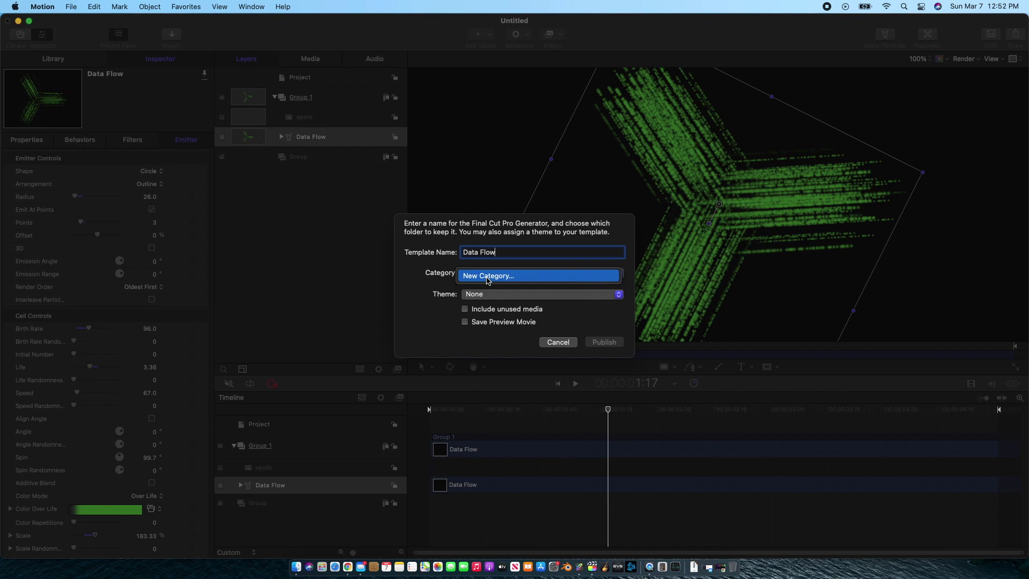
left_click(488, 275)
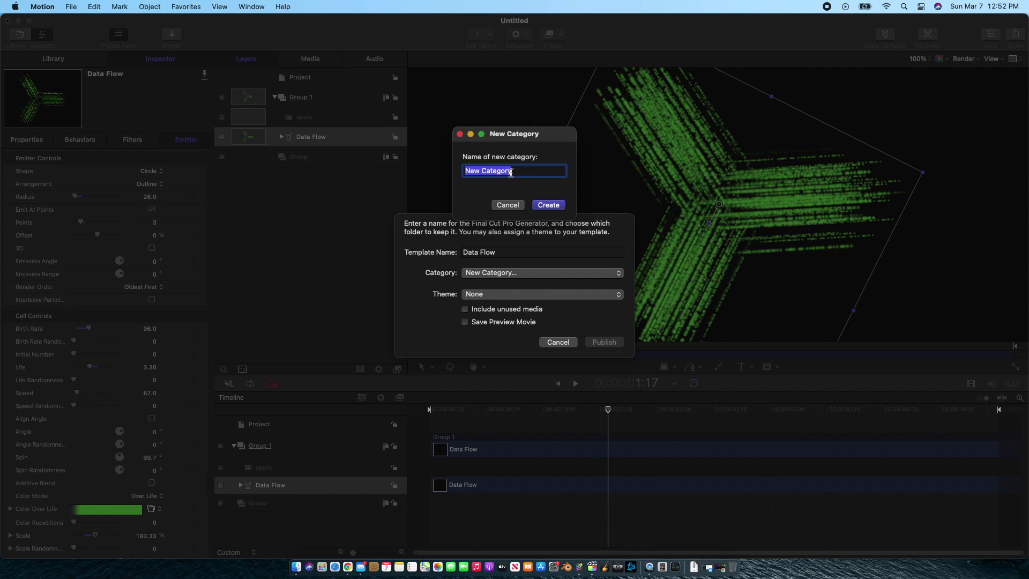
type("starbelt")
left_click(549, 204)
left_click(595, 298)
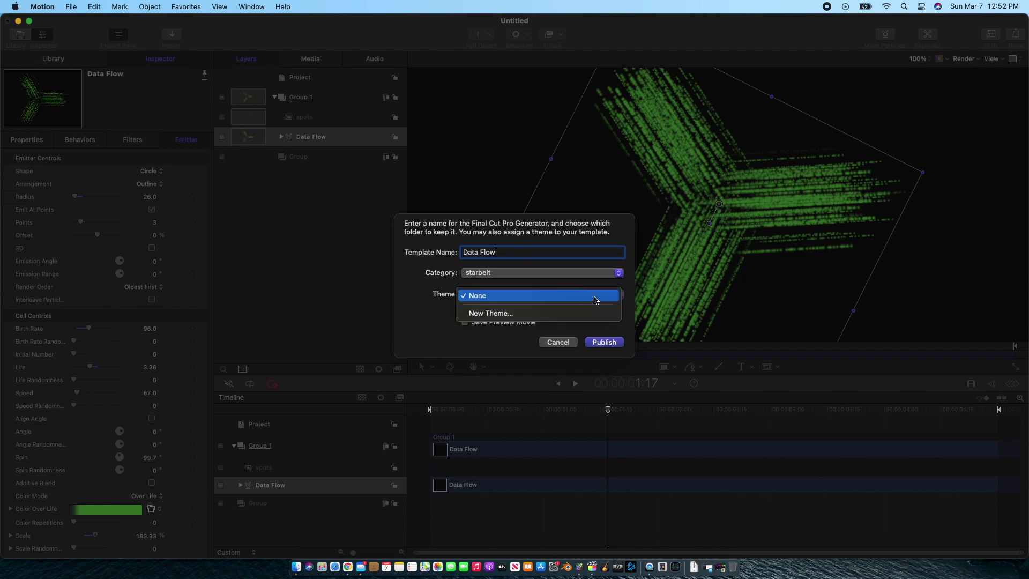
left_click(595, 298)
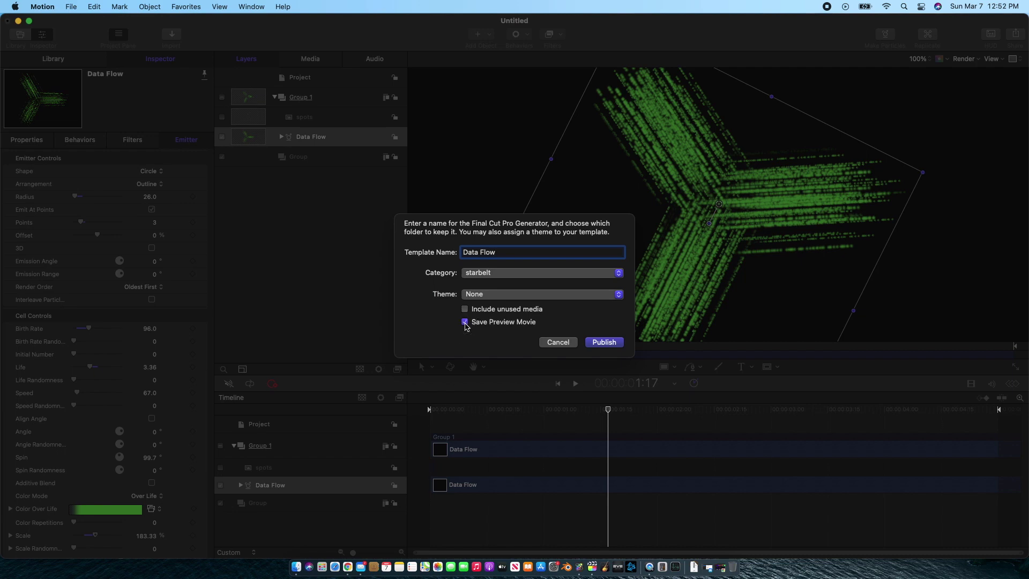
left_click(604, 343)
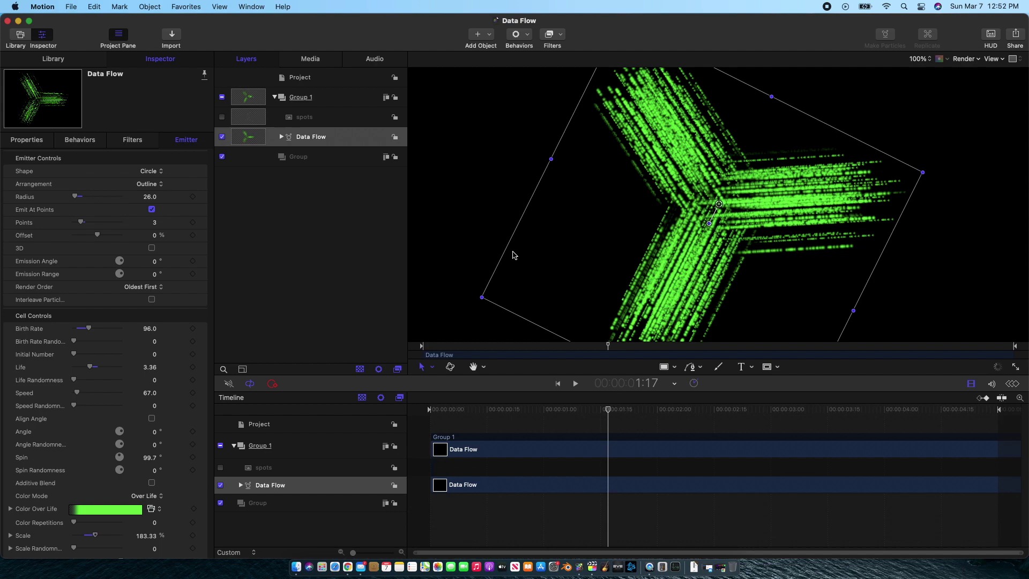
Minimize Motion and Final Cut Pro, then open the Macintosh HD drive in Finder
left_click(18, 21)
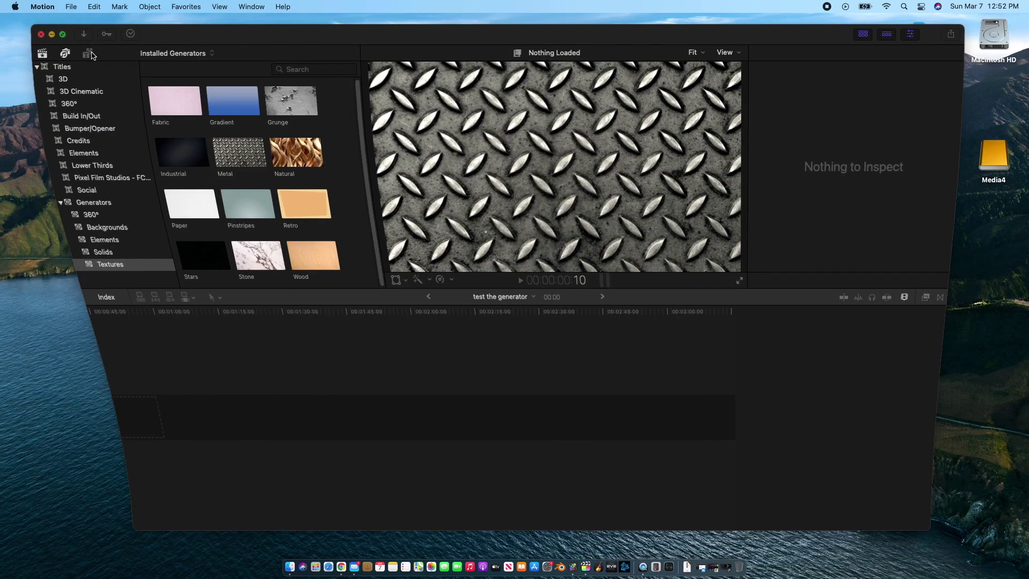
left_click(52, 34)
double_click(992, 40)
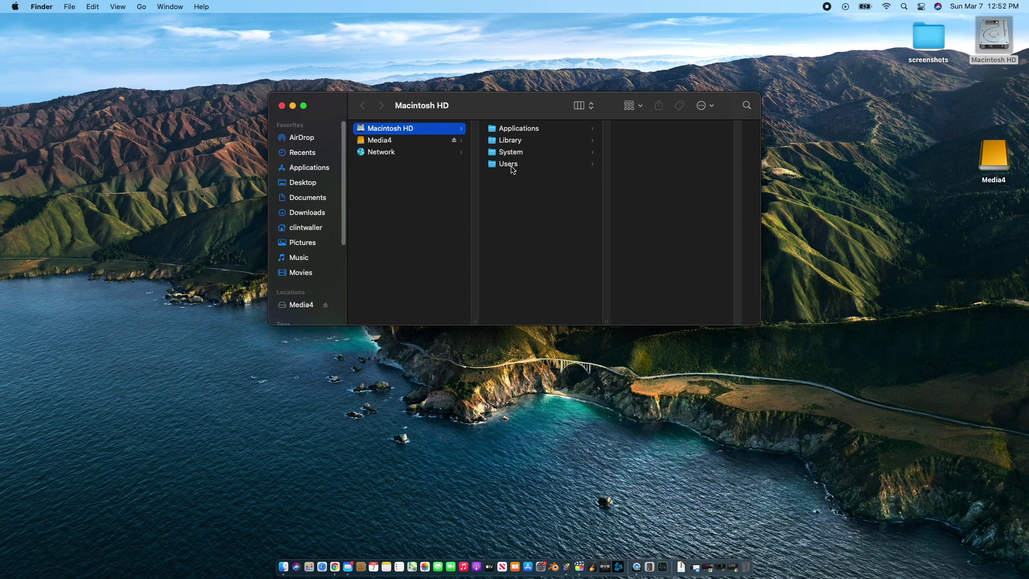
Browse Users > home folder > Movies > Motion Templates, then close the Finder window
left_click(509, 165)
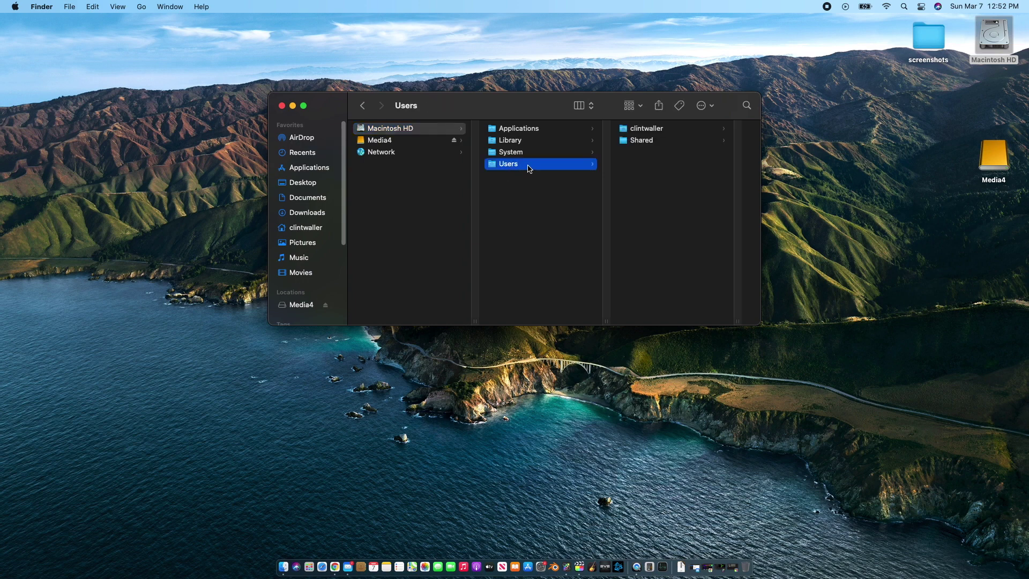
left_click(646, 132)
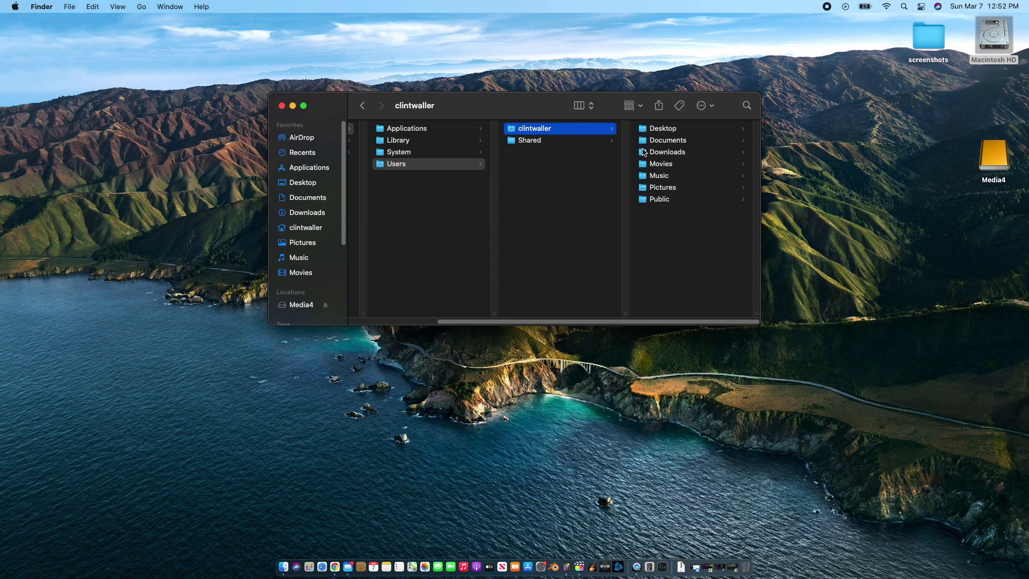
left_click(661, 164)
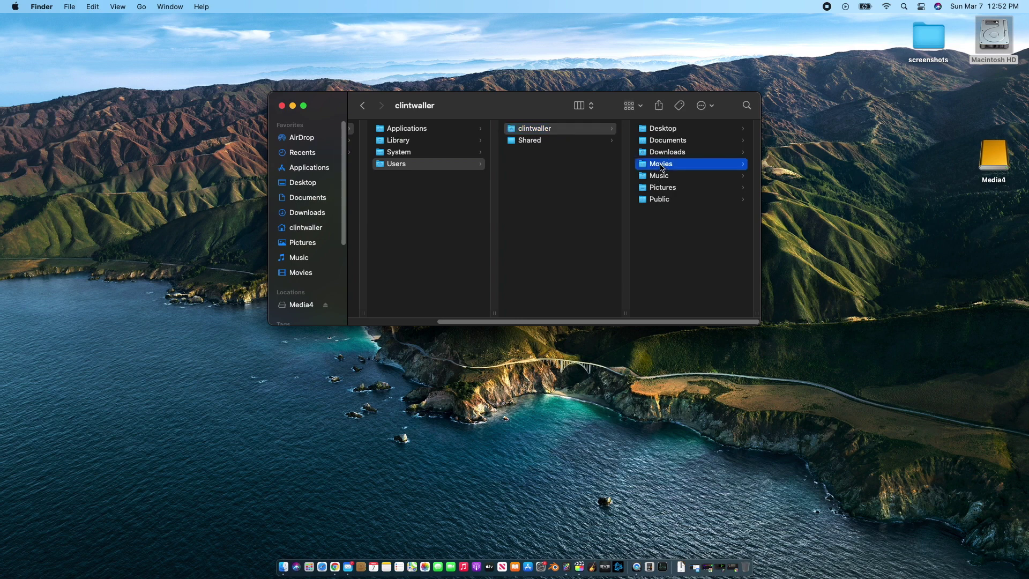
left_click(667, 154)
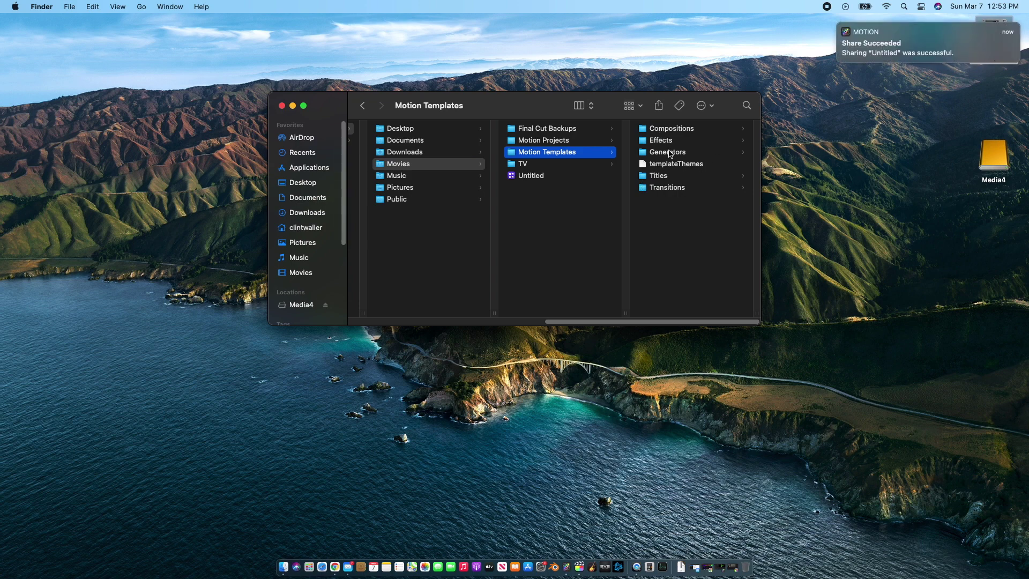
left_click(282, 106)
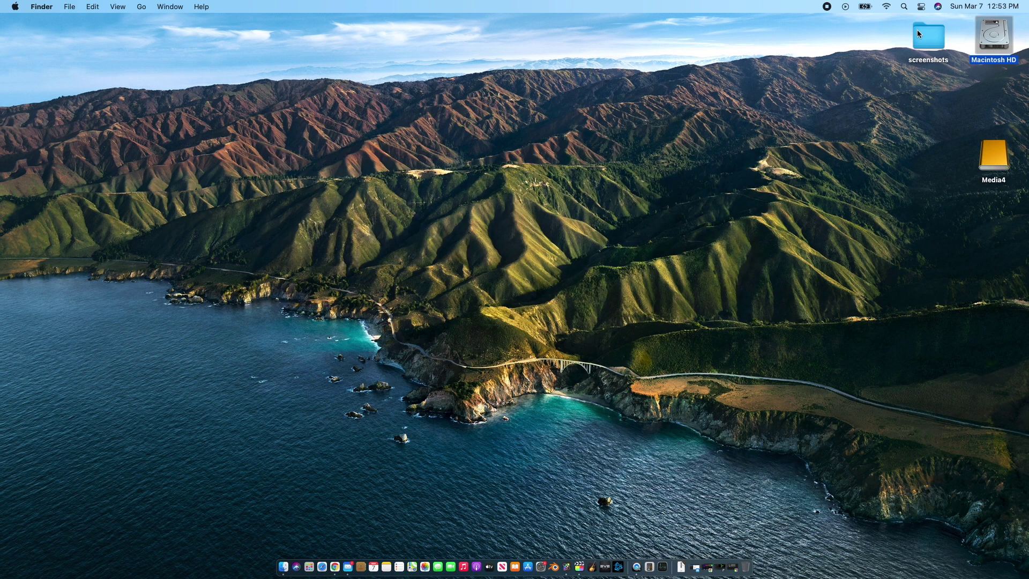
Reopen Macintosh HD and go to Movies > Motion Templates > Generators > starbelt > Data Flow
double_click(991, 37)
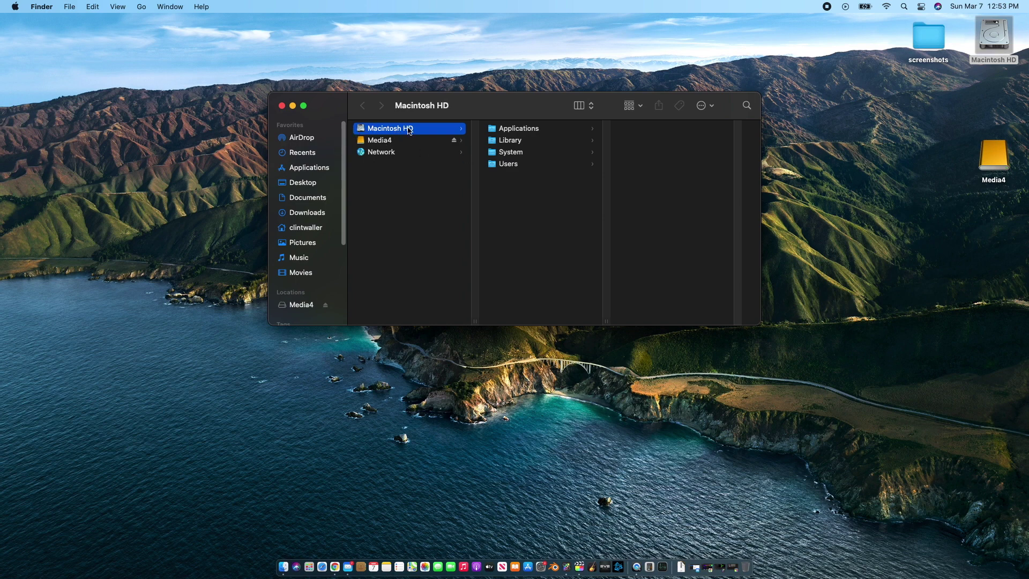
left_click(513, 164)
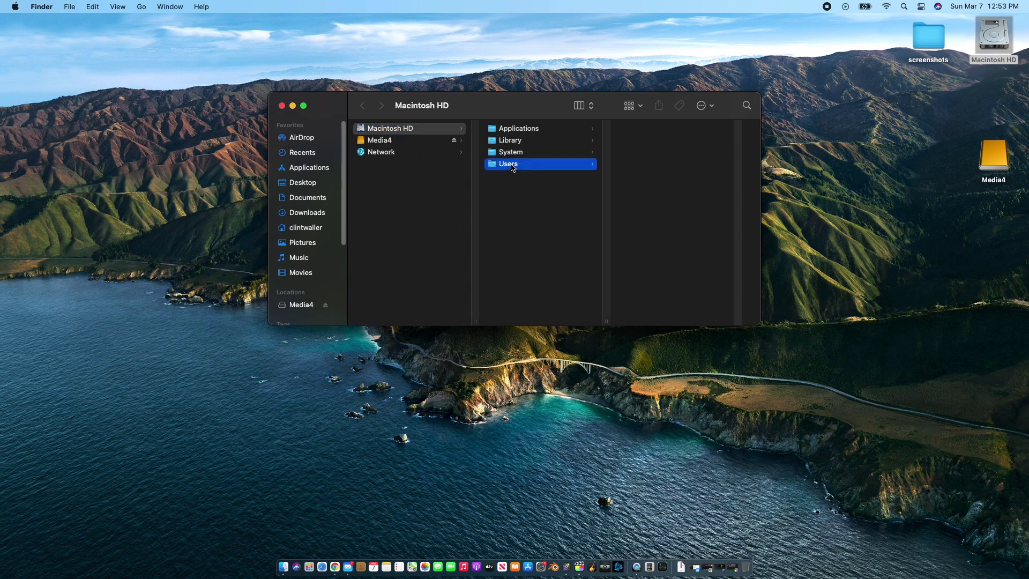
left_click(642, 131)
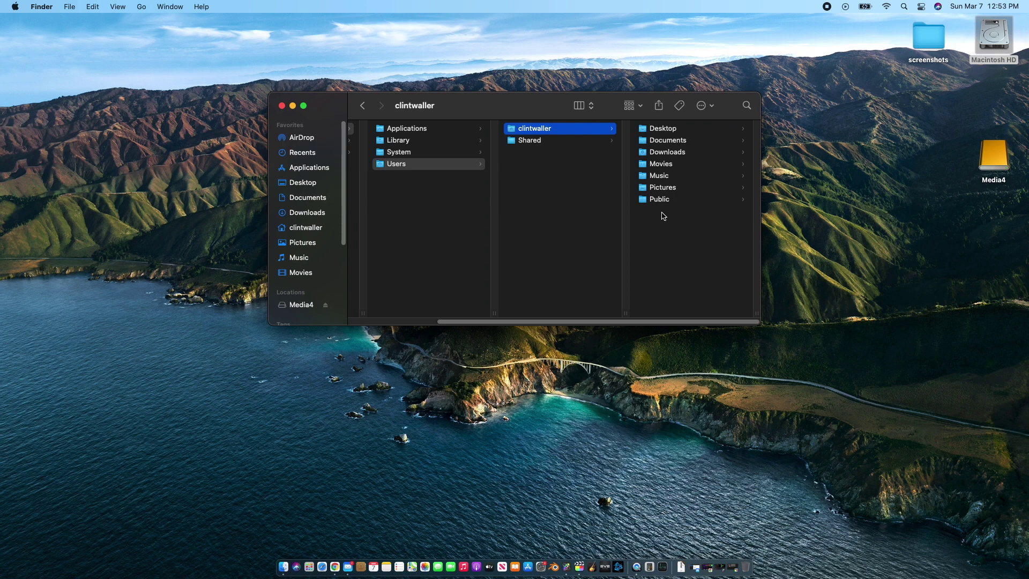
left_click(666, 164)
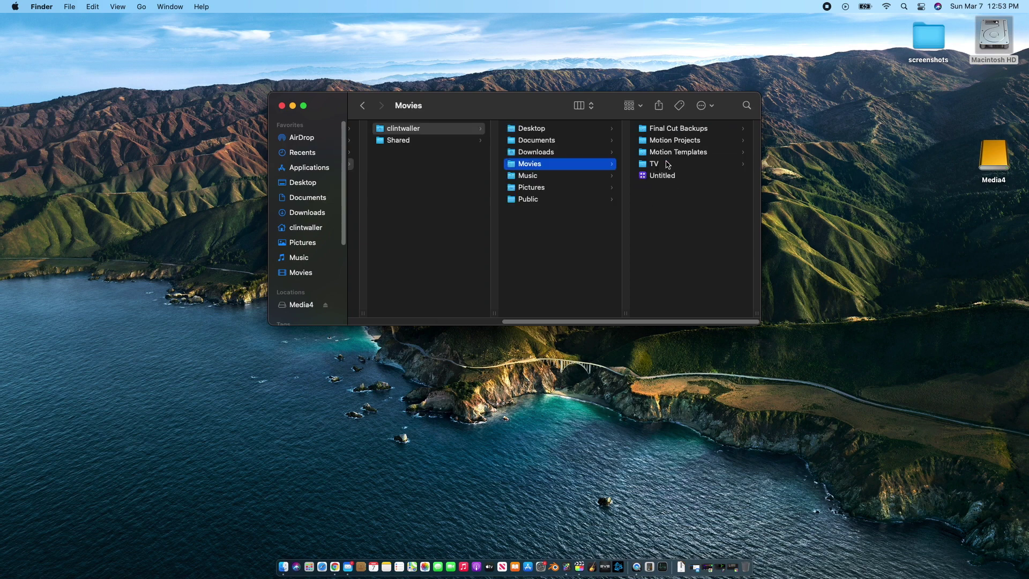
left_click(664, 154)
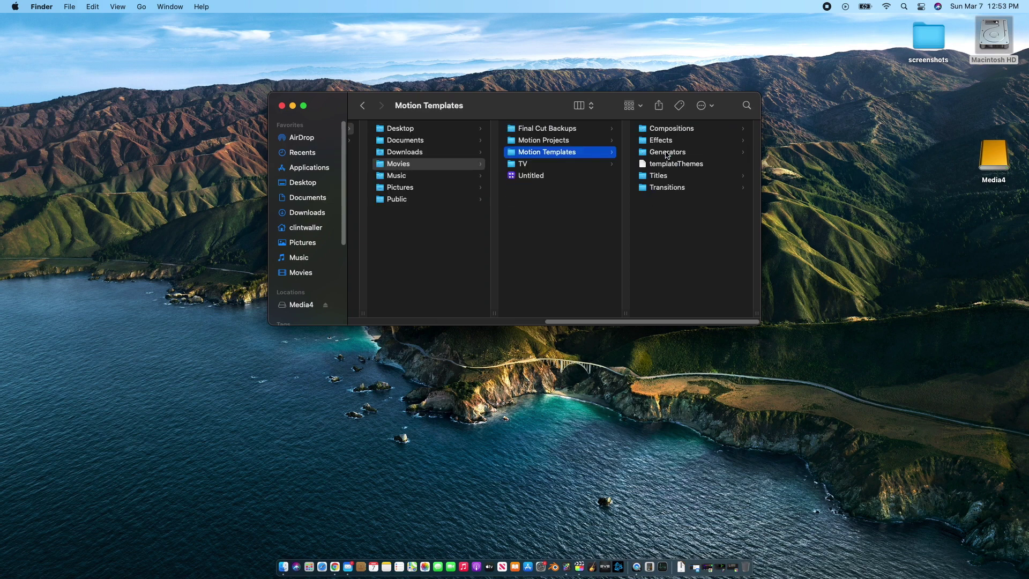
left_click(651, 154)
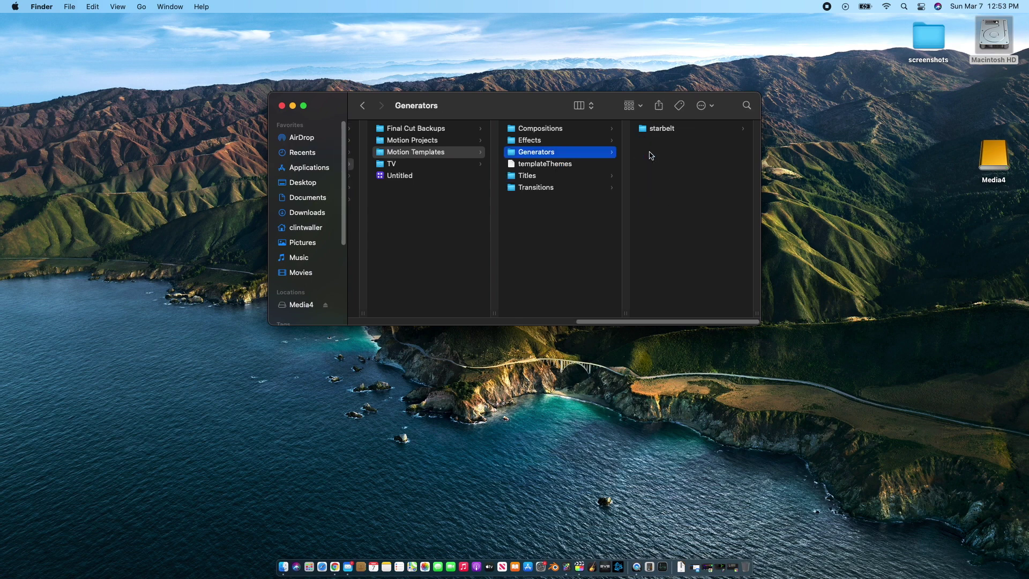
left_click(668, 130)
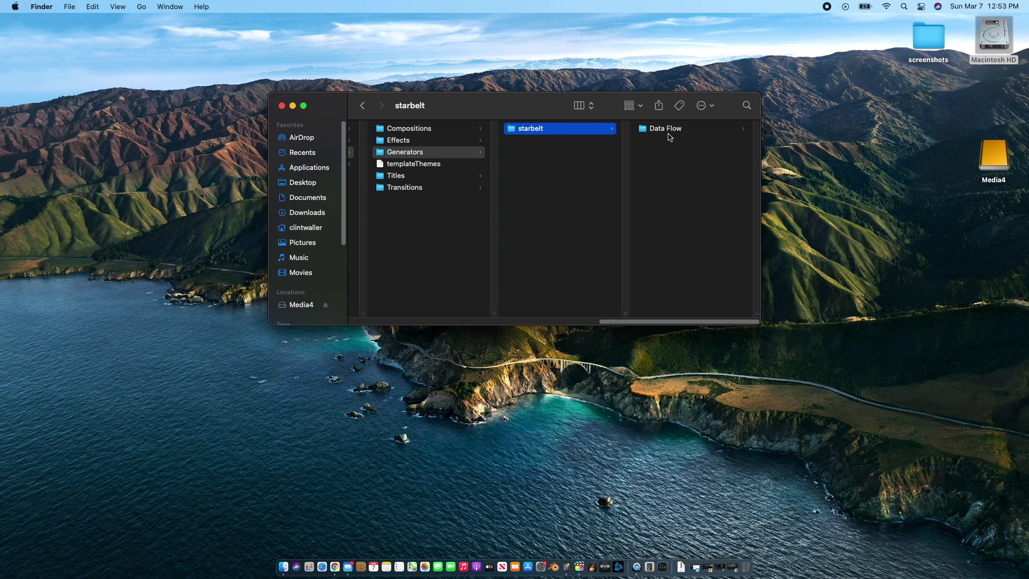
left_click(668, 130)
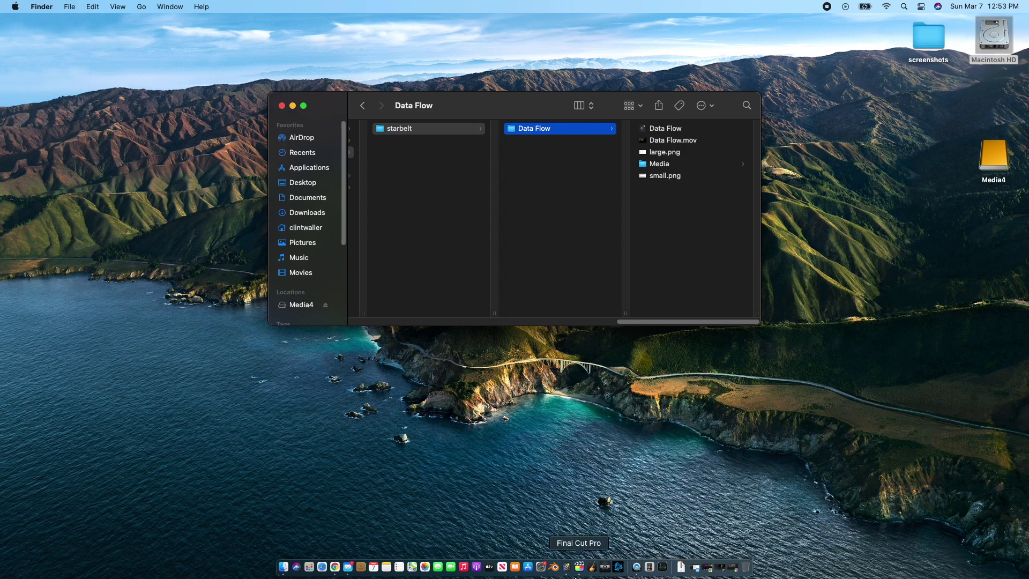
Back in Final Cut Pro, show the Generators > starbelt category and preview Data Flow
left_click(579, 568)
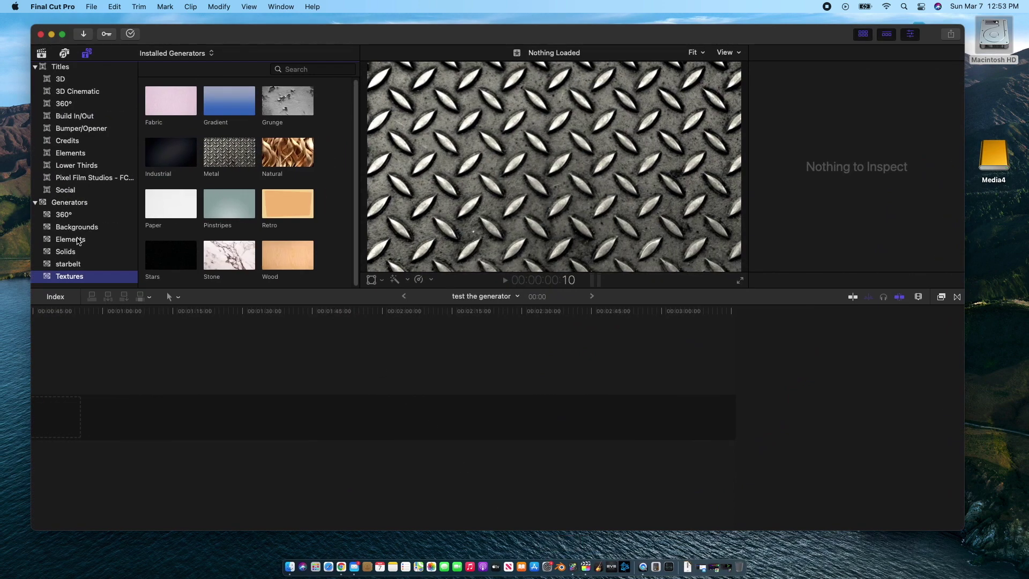
left_click(220, 145)
left_click(42, 54)
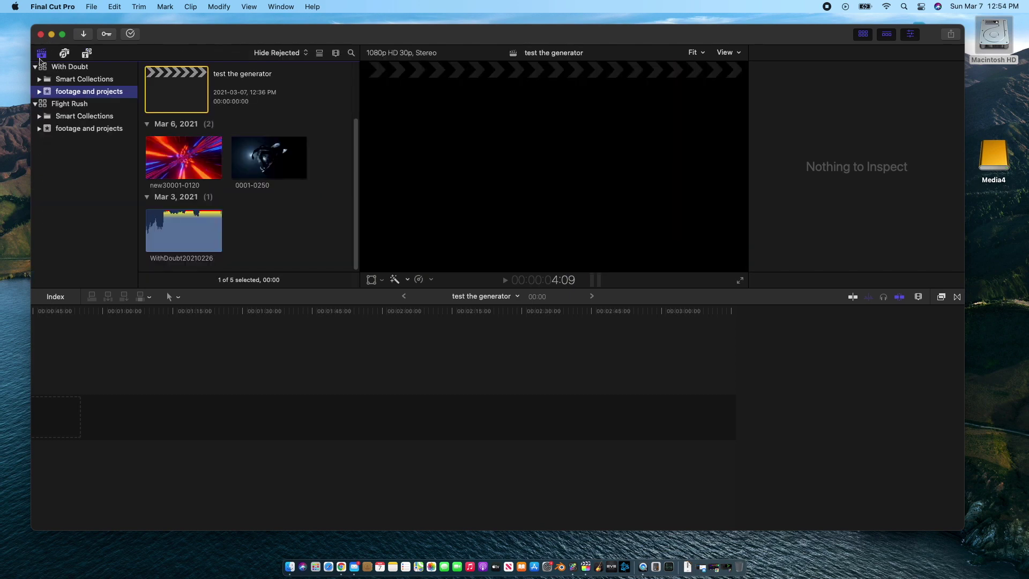
left_click(64, 53)
left_click(65, 53)
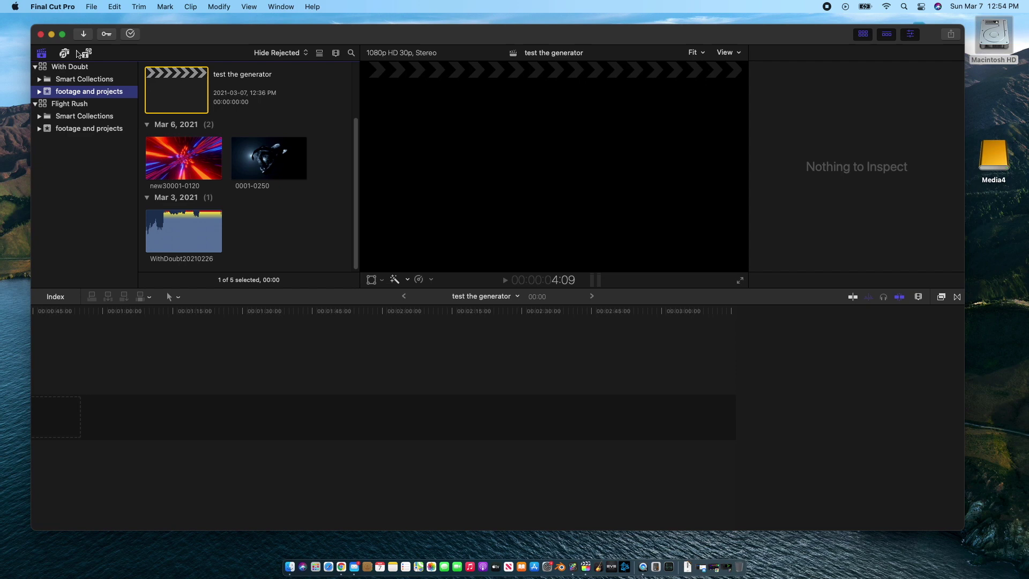
left_click(87, 53)
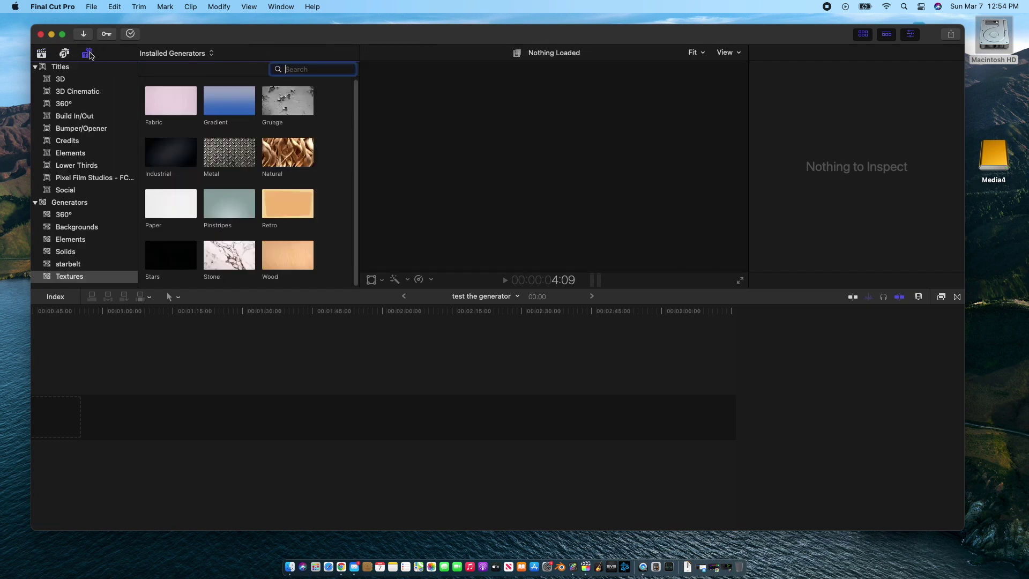
left_click(68, 265)
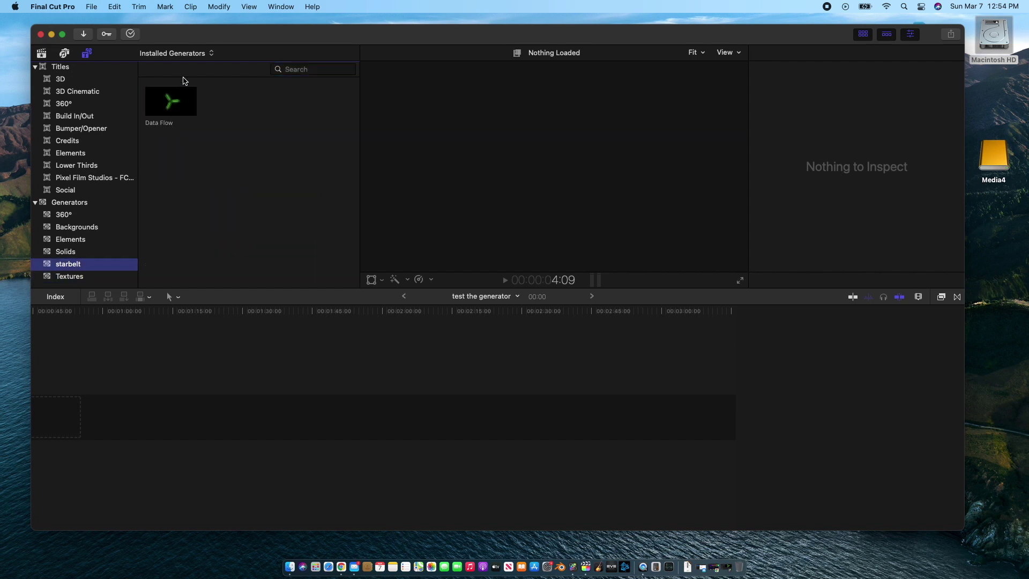
left_click(177, 107)
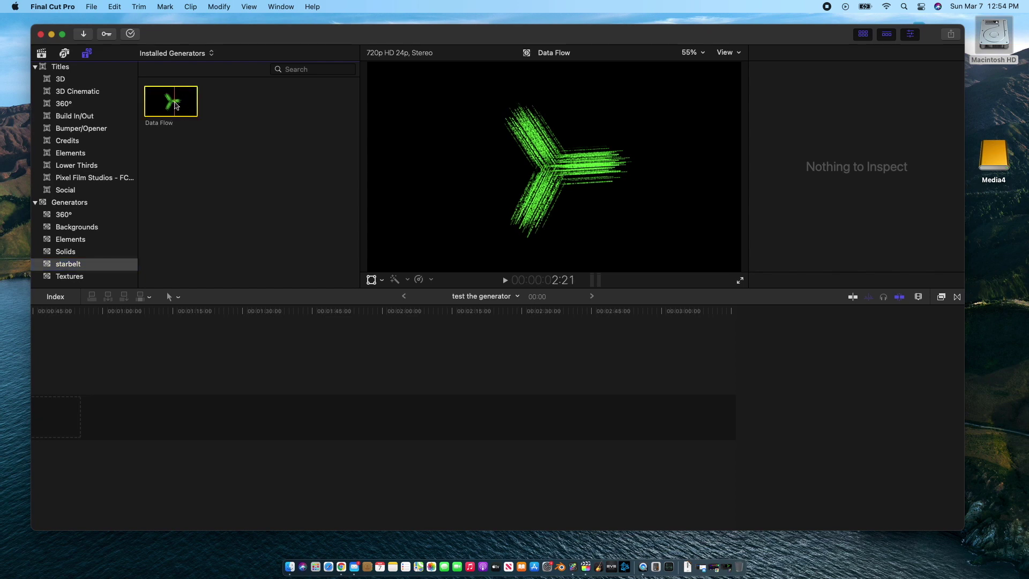
Add Data Flow at the timeline start, play it back, and select the clip
left_click_drag(177, 106, 79, 427)
left_click(66, 313)
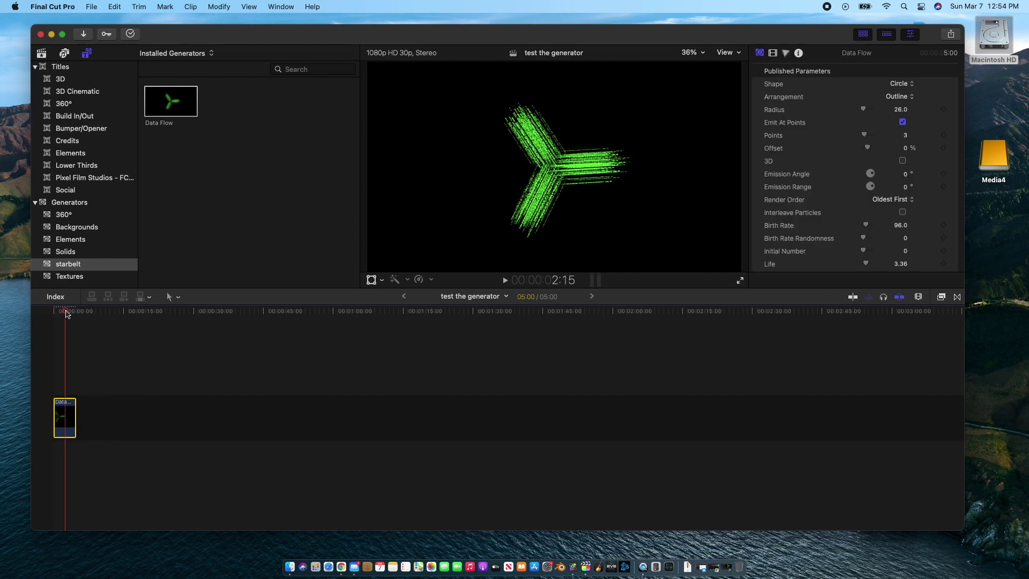
left_click(53, 314)
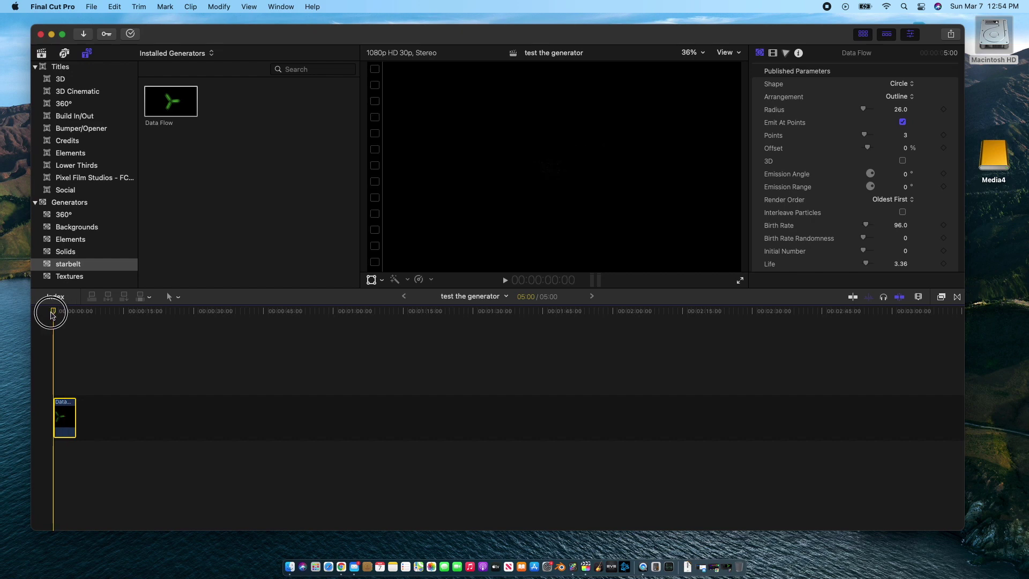
key("space")
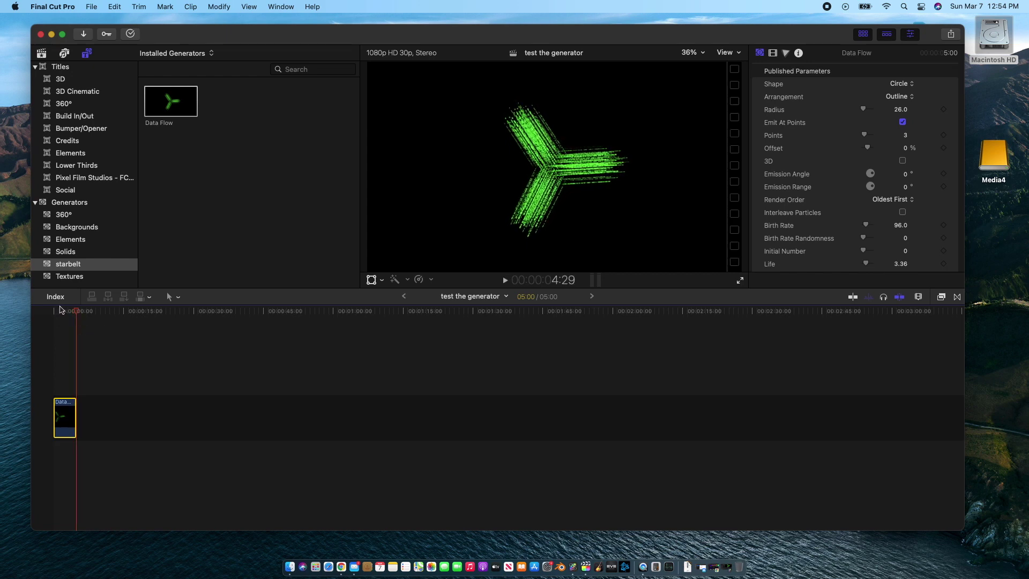
left_click_drag(79, 313, 66, 311)
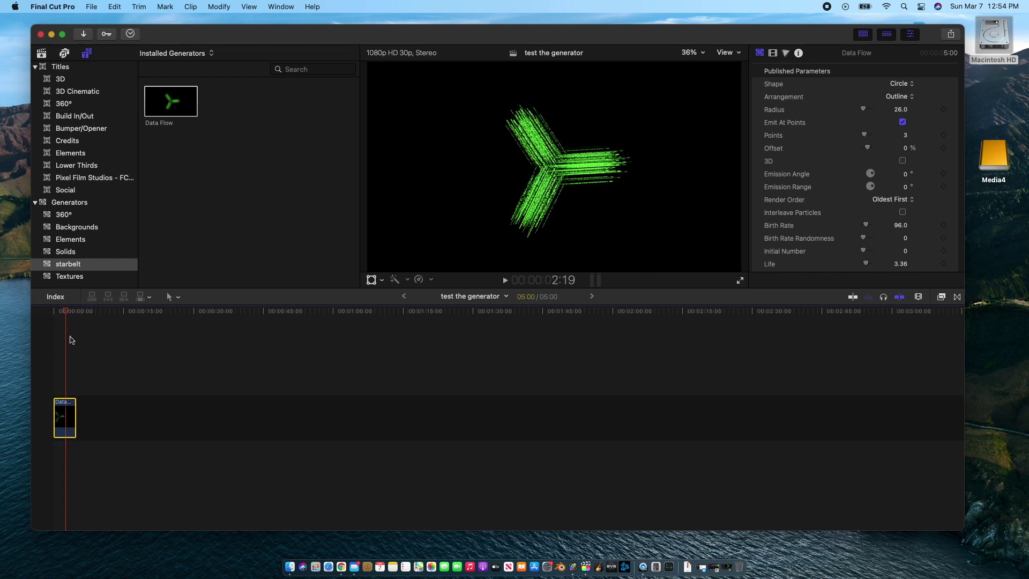
left_click(65, 418)
scroll(873, 137, "down", 8)
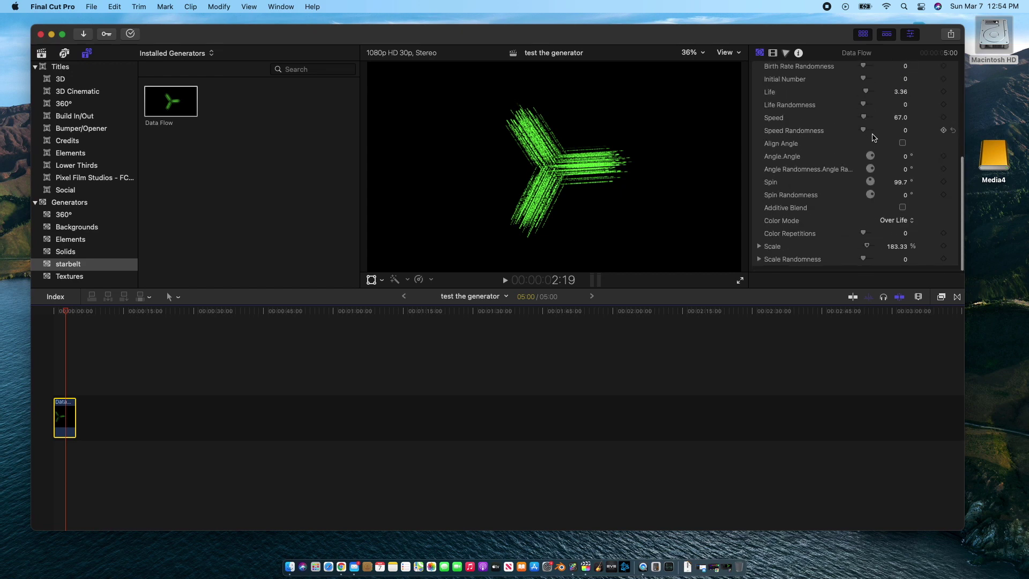
scroll(873, 137, "up", 8)
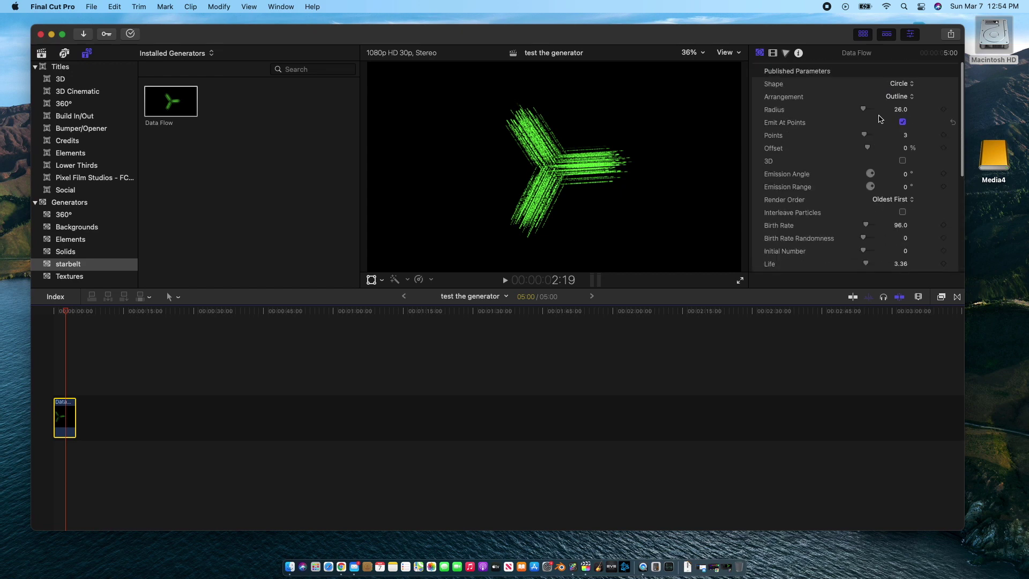
left_click(909, 86)
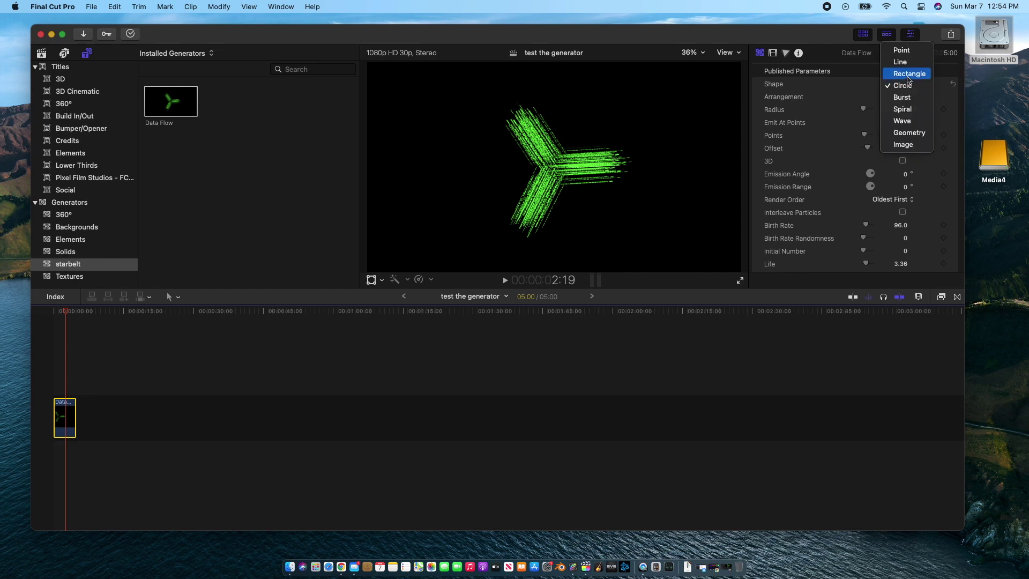
left_click(906, 98)
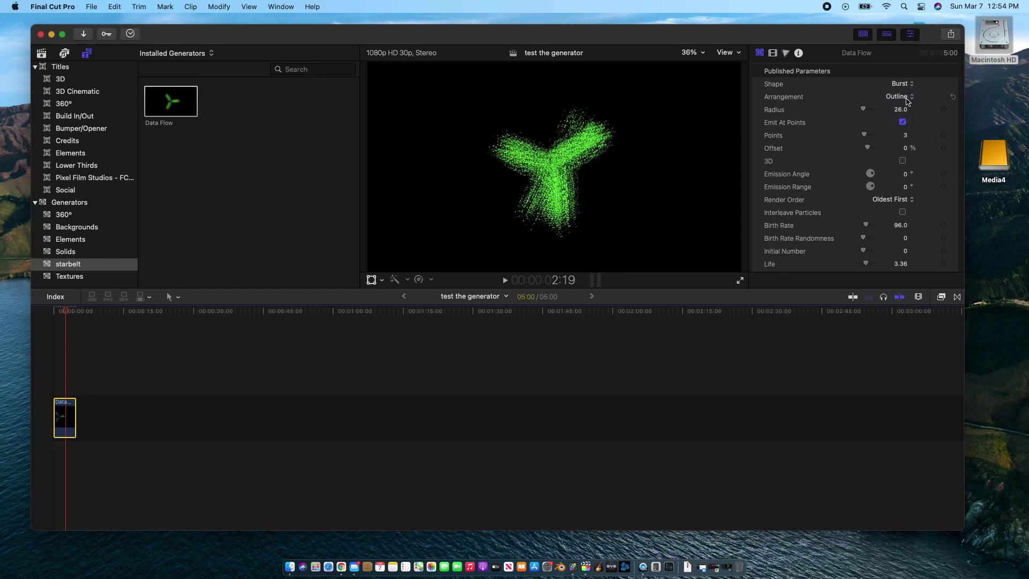
left_click(902, 85)
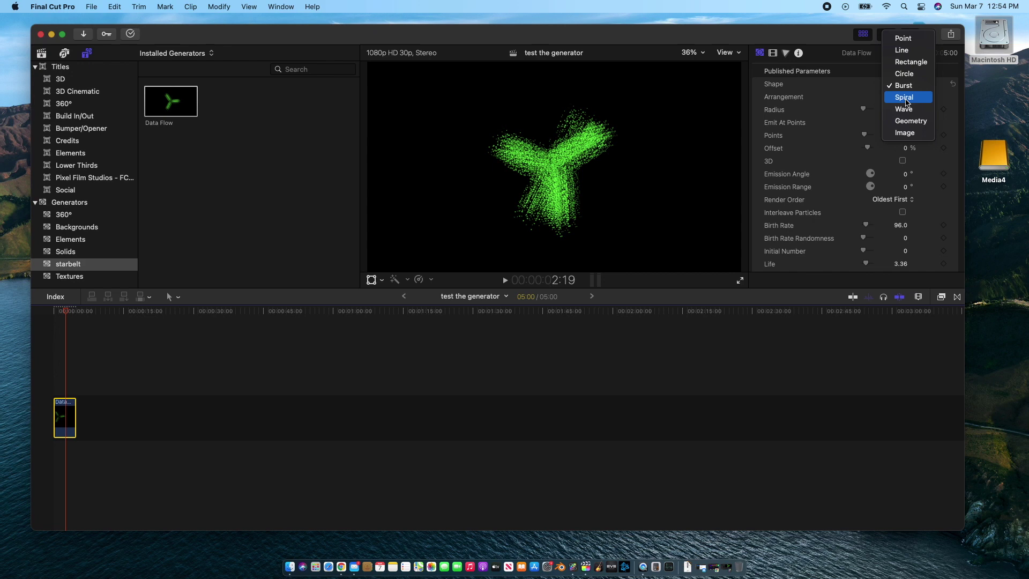
left_click(906, 98)
left_click(913, 86)
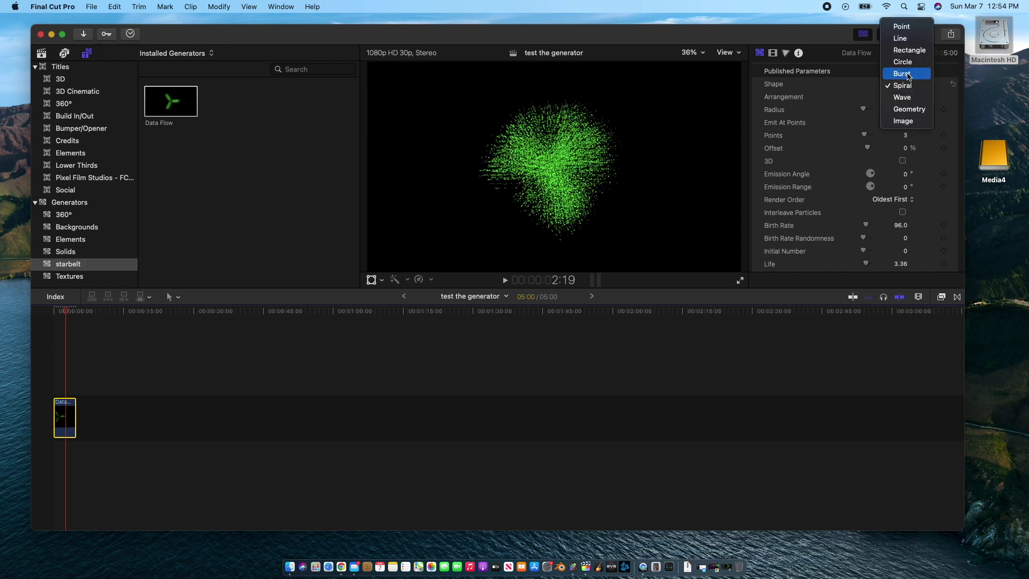
left_click(904, 62)
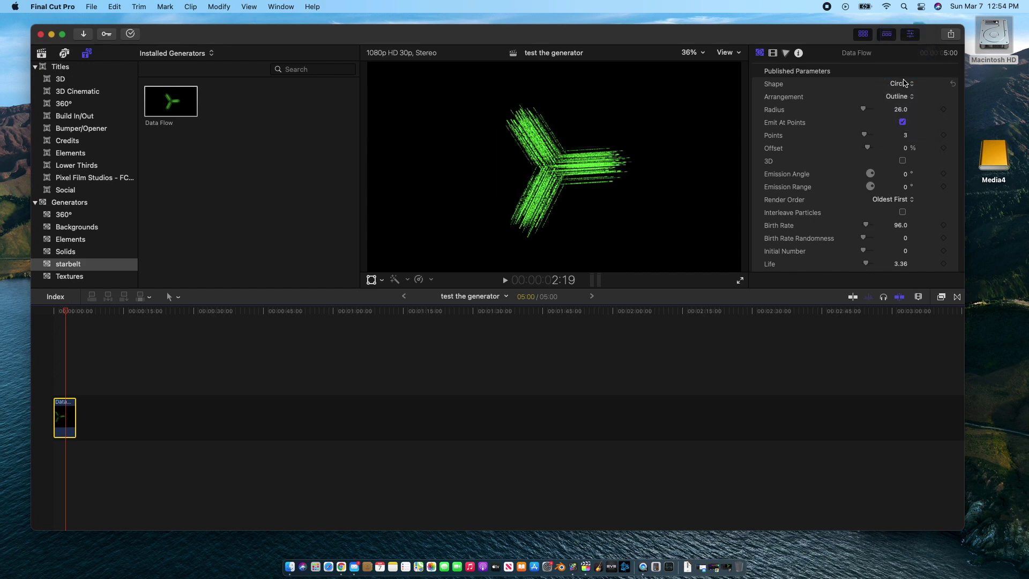
left_click(912, 97)
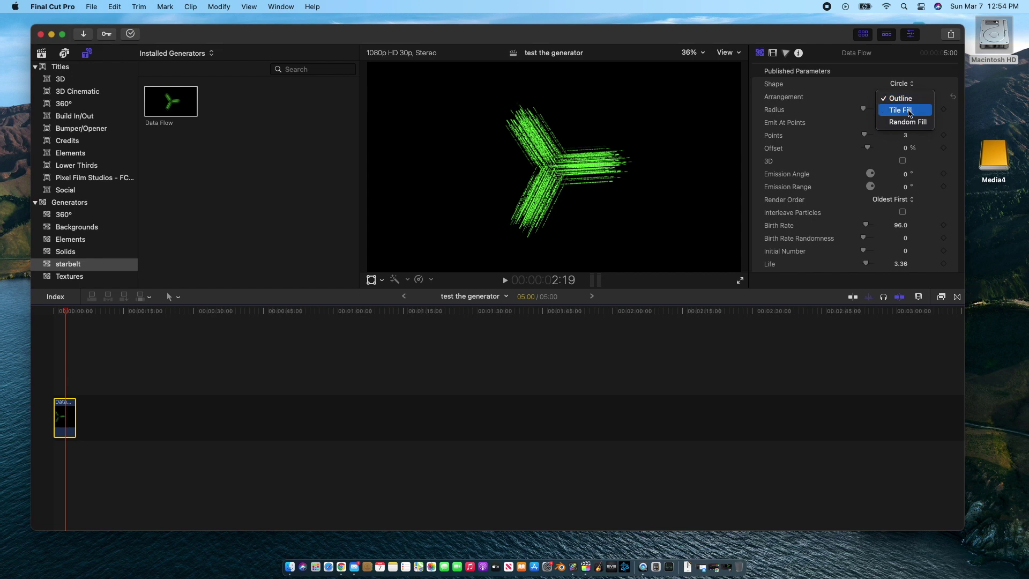
left_click(909, 111)
left_click(909, 98)
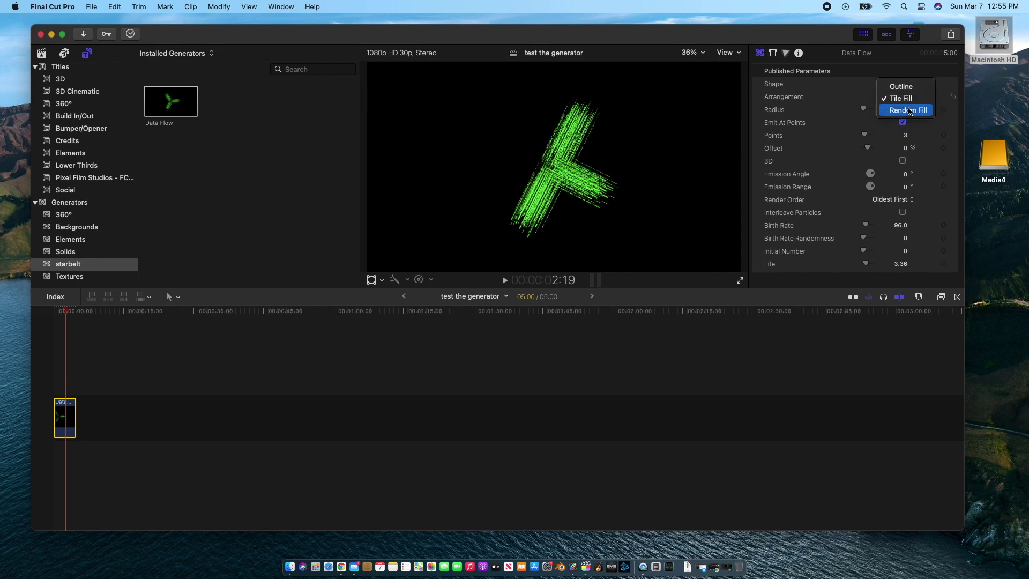
left_click(909, 111)
left_click(909, 98)
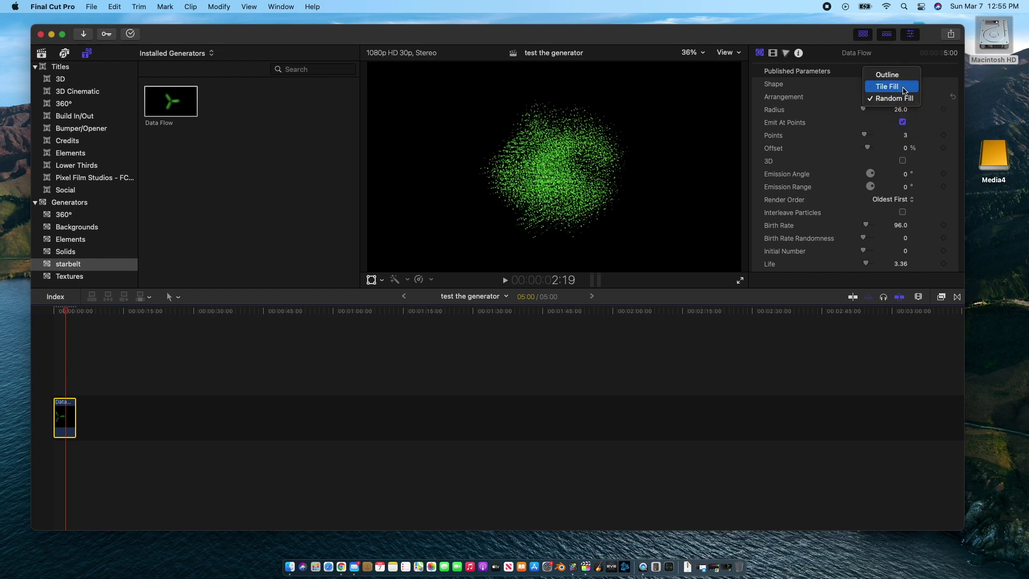
left_click(901, 76)
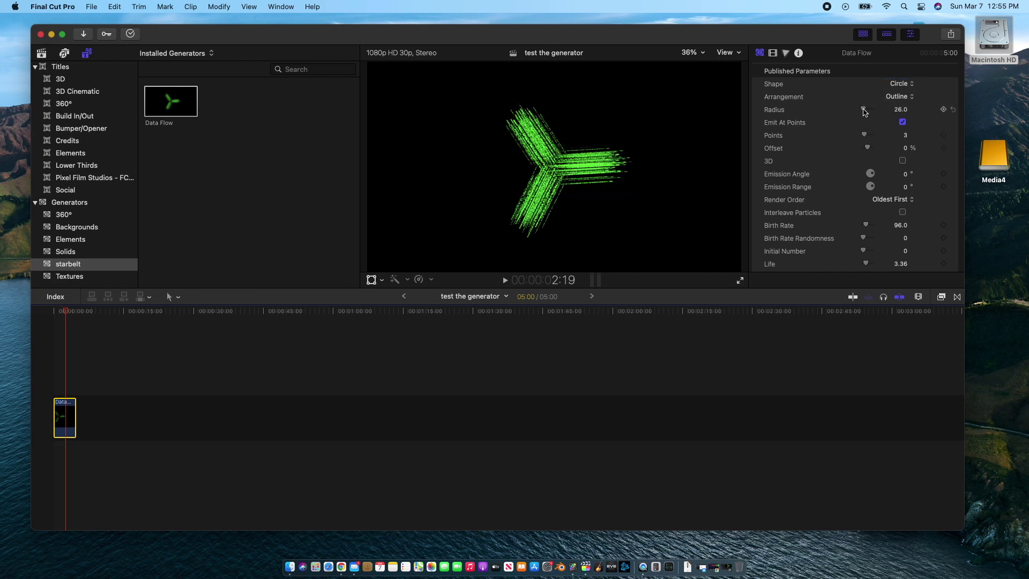
Try a larger Radius, undo it, and play the clip from its first frame
left_click_drag(864, 111, 866, 112)
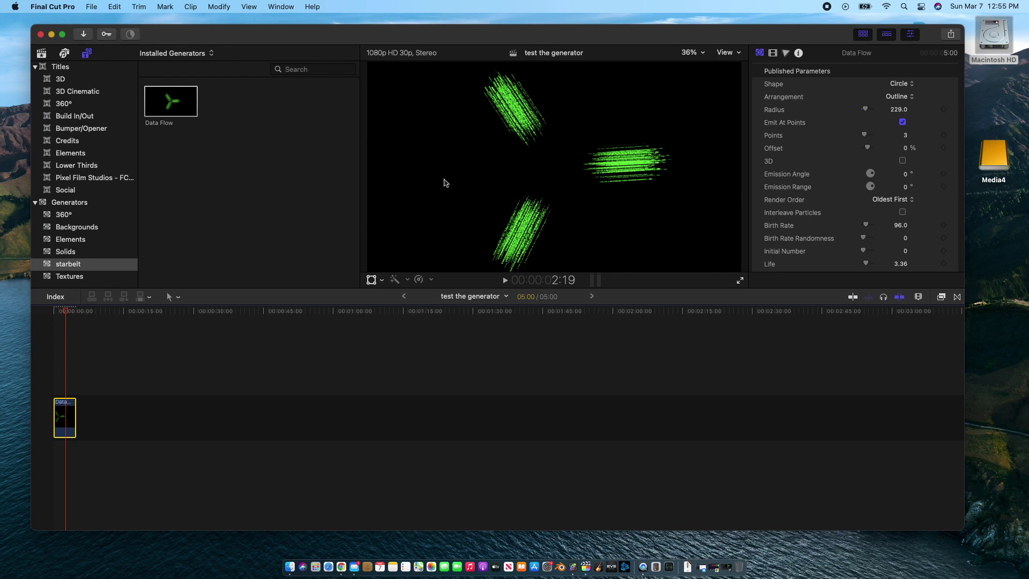
key("super+z")
left_click_drag(67, 312, 51, 311)
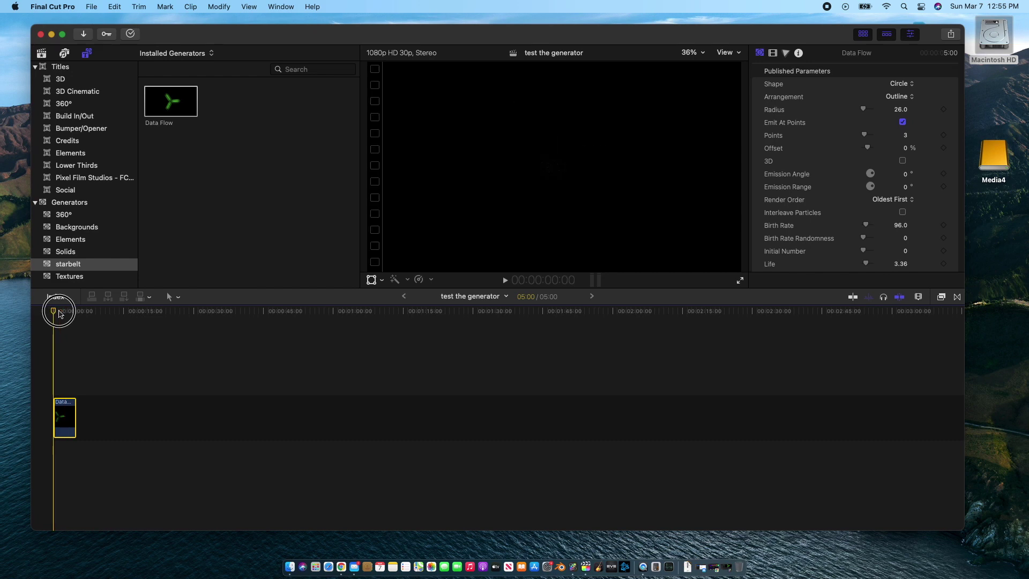
key("space")
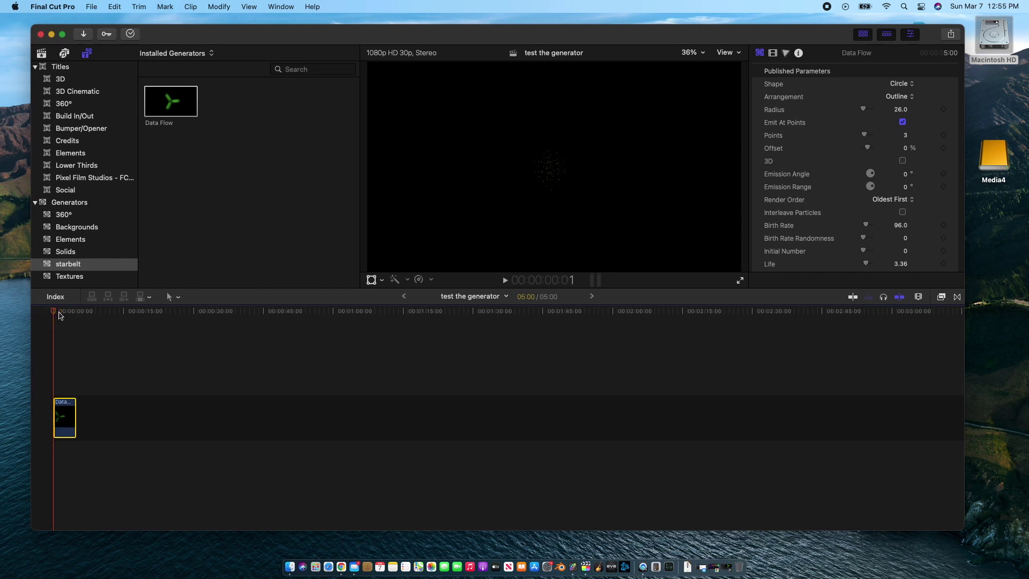
key("Home")
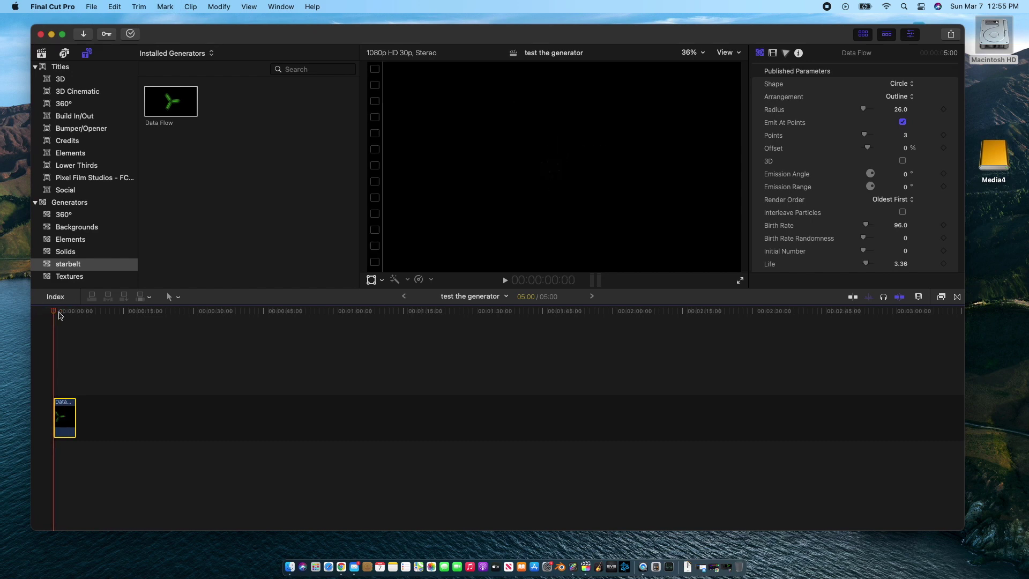
key("Right")
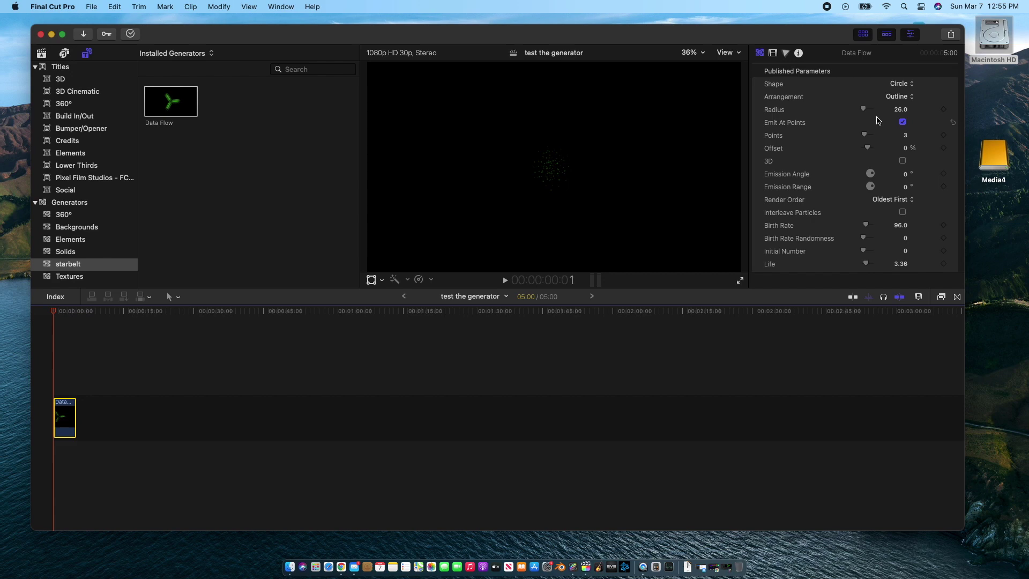
Keyframe Radius at 26.0 on the clip's first frame and 418.0 at its end
left_click(943, 109)
left_click_drag(56, 312, 75, 319)
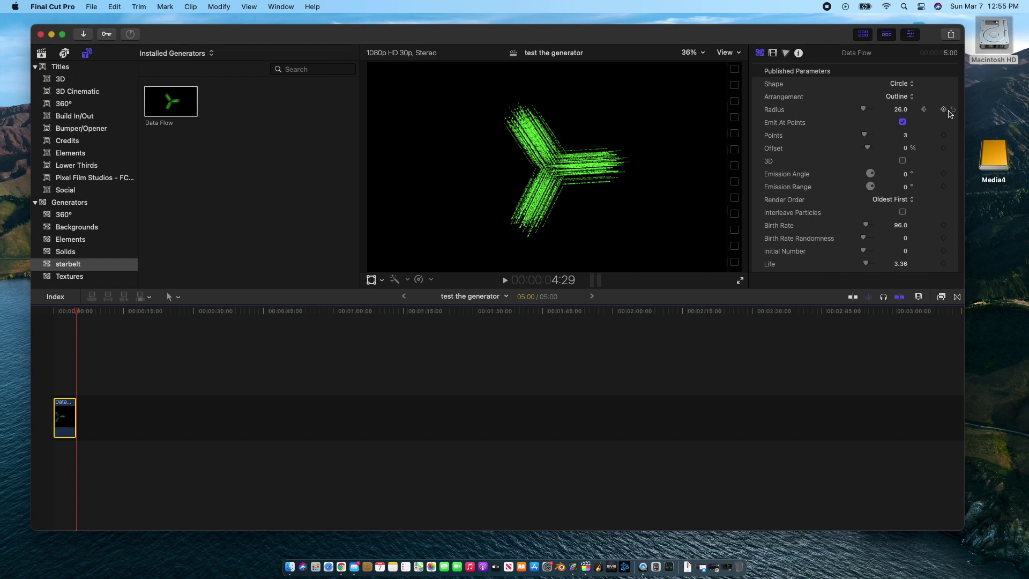
left_click_drag(868, 111, 869, 112)
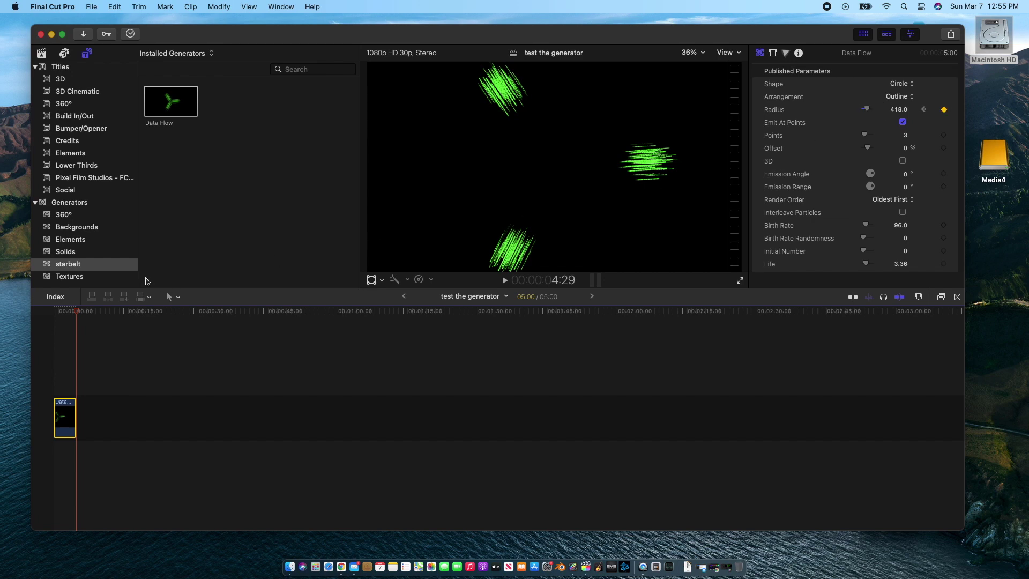
left_click_drag(77, 313, 16, 315)
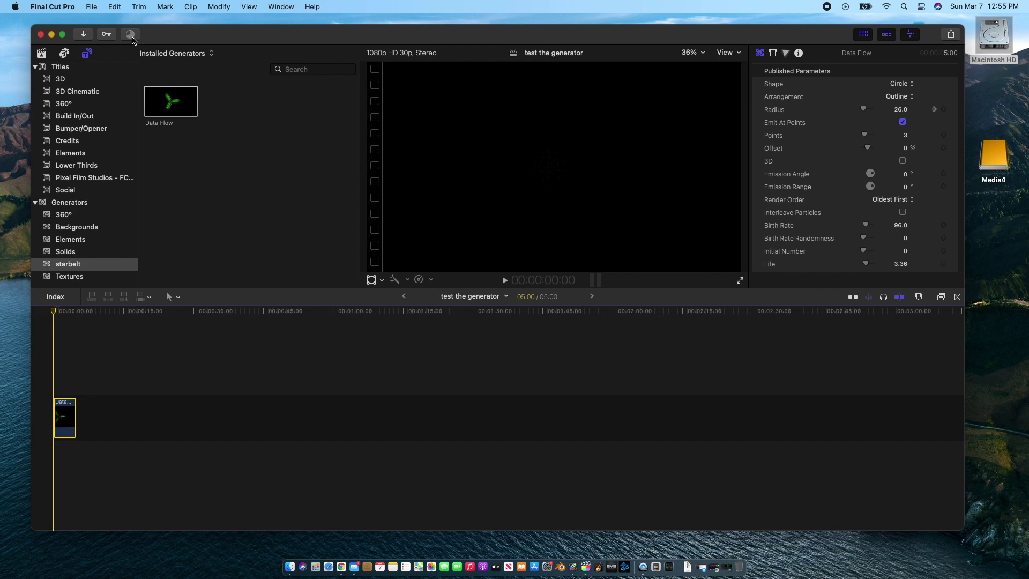
key("space")
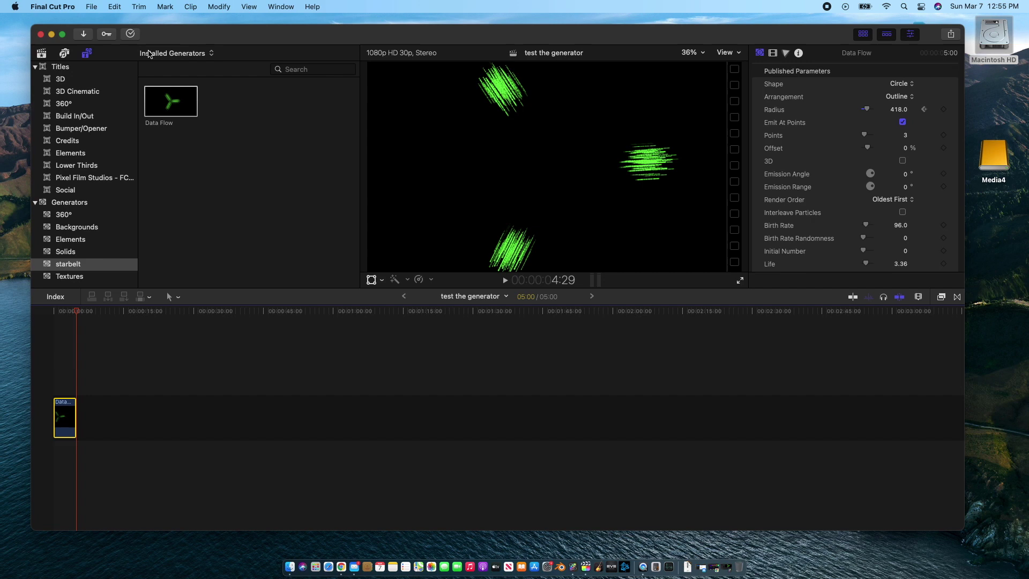
scroll(921, 144, "down", 10)
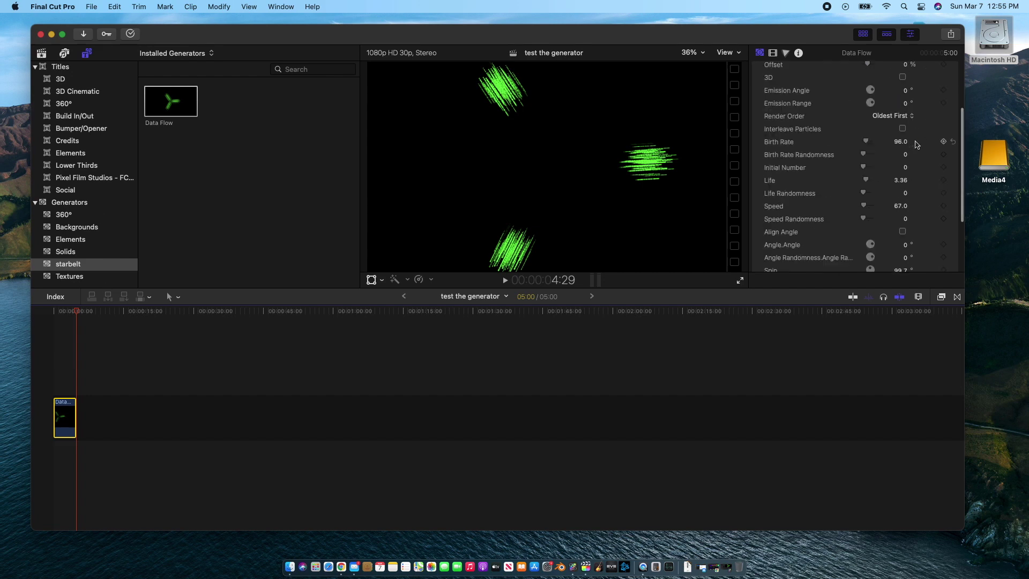
scroll(782, 180, "up", 4)
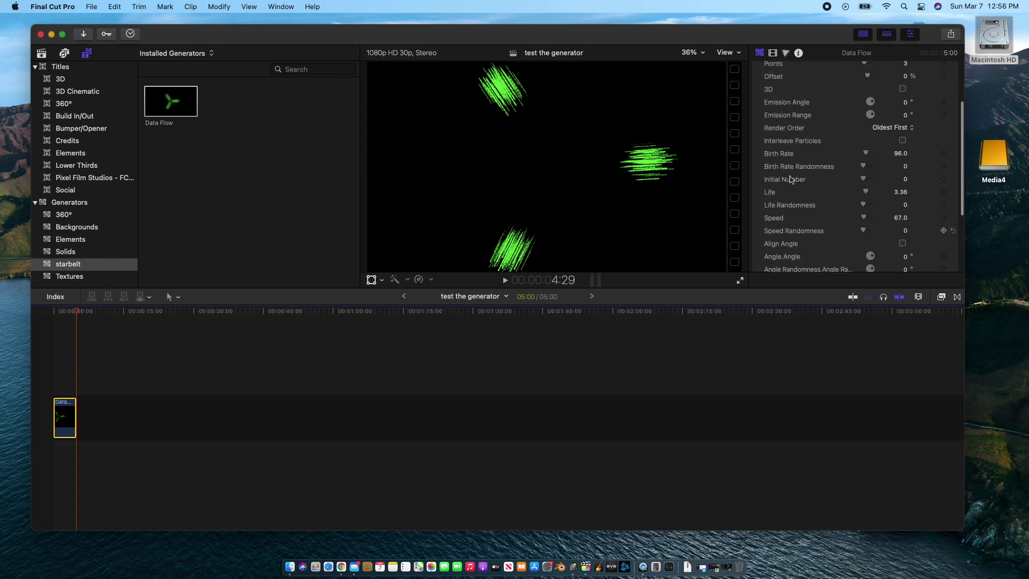
scroll(794, 170, "down", 4)
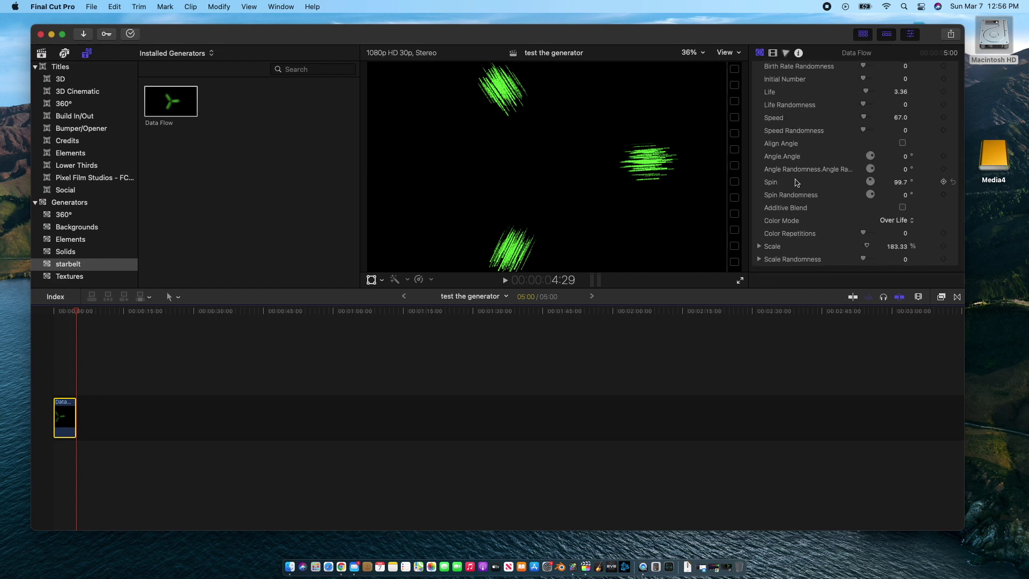
scroll(796, 182, "up", 6)
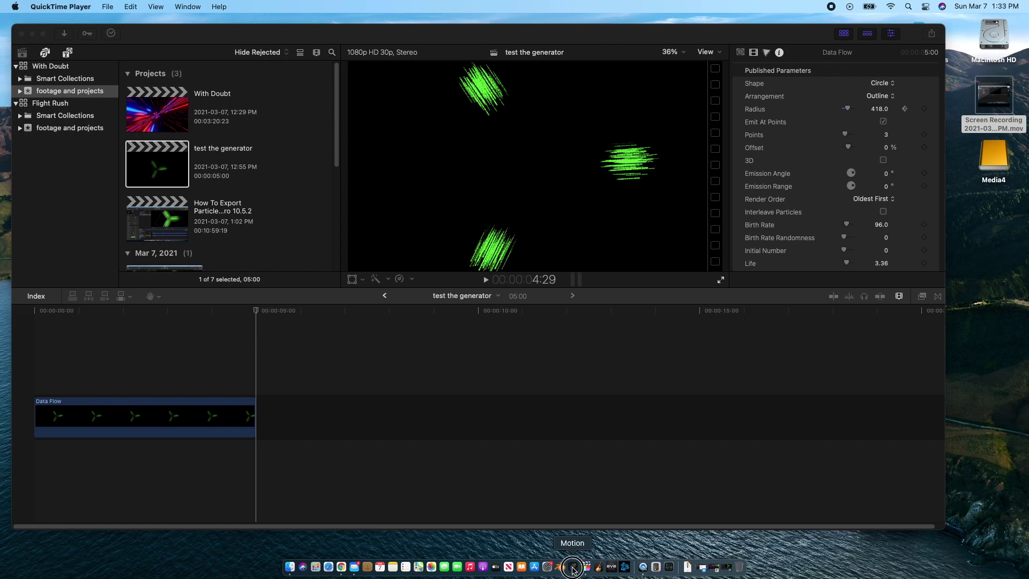
Set up a new Motion Final Cut Generator project at 30 fps, then return to Final Cut Pro
left_click(573, 567)
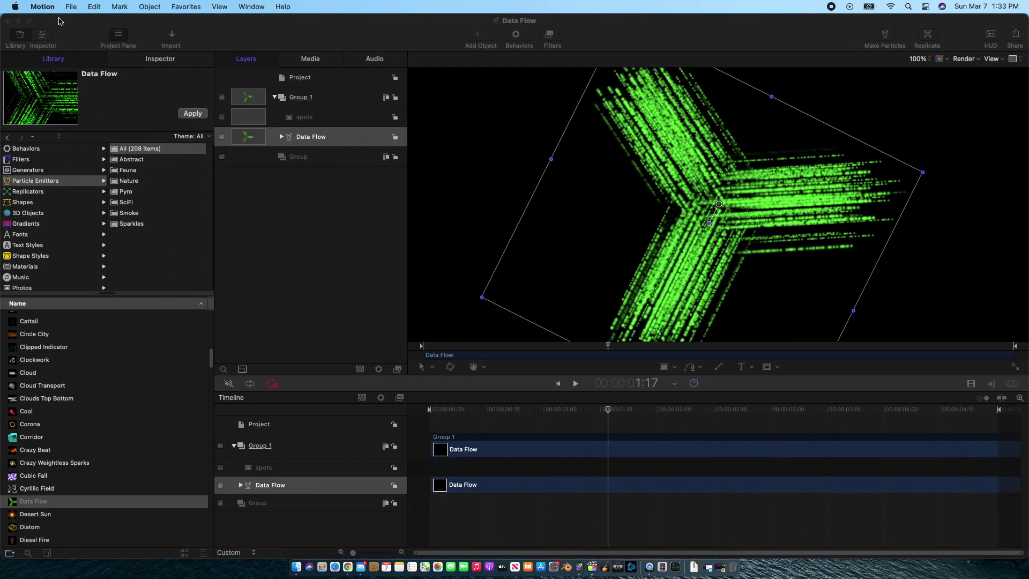
left_click(74, 7)
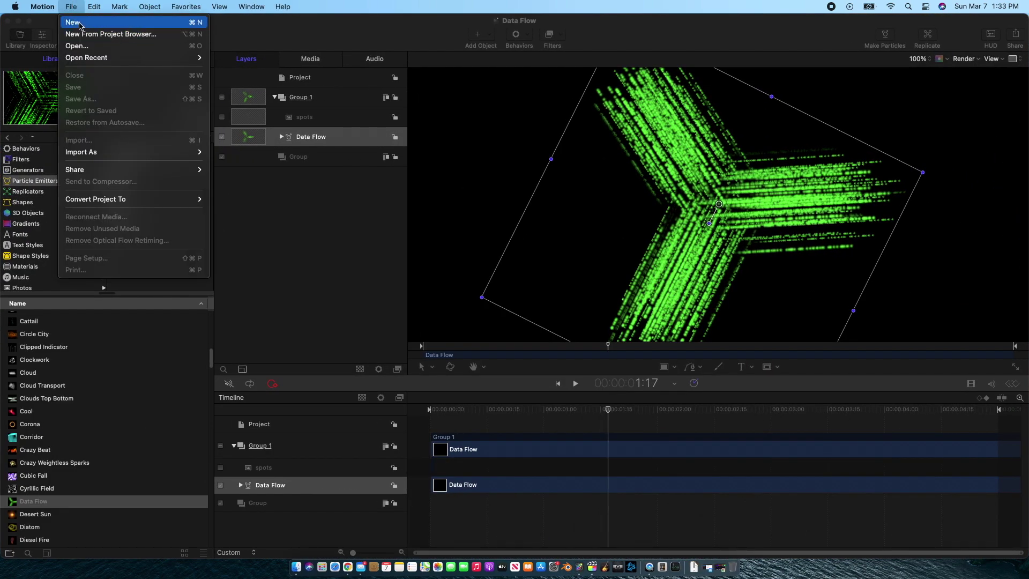
left_click(75, 22)
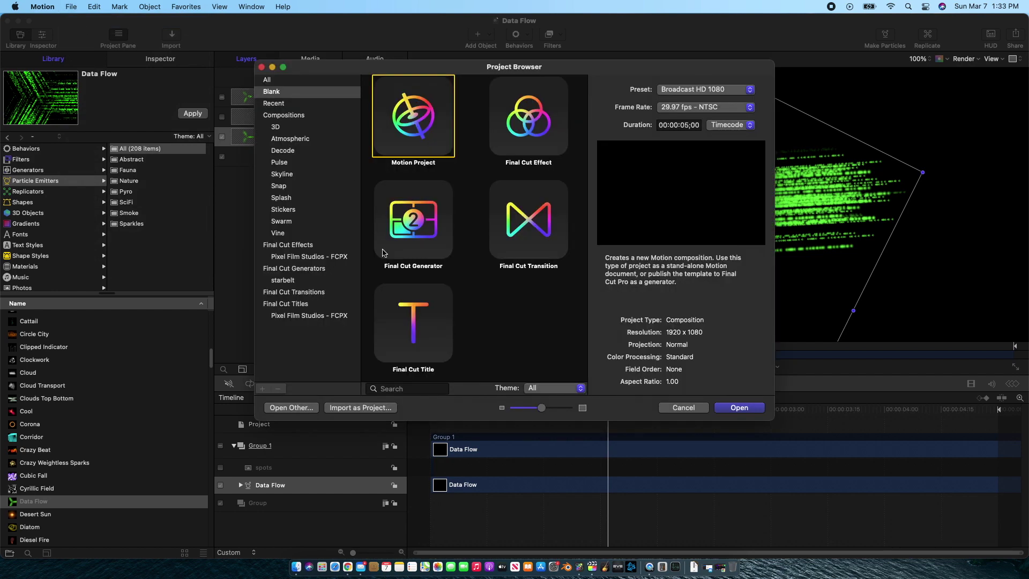
left_click(408, 227)
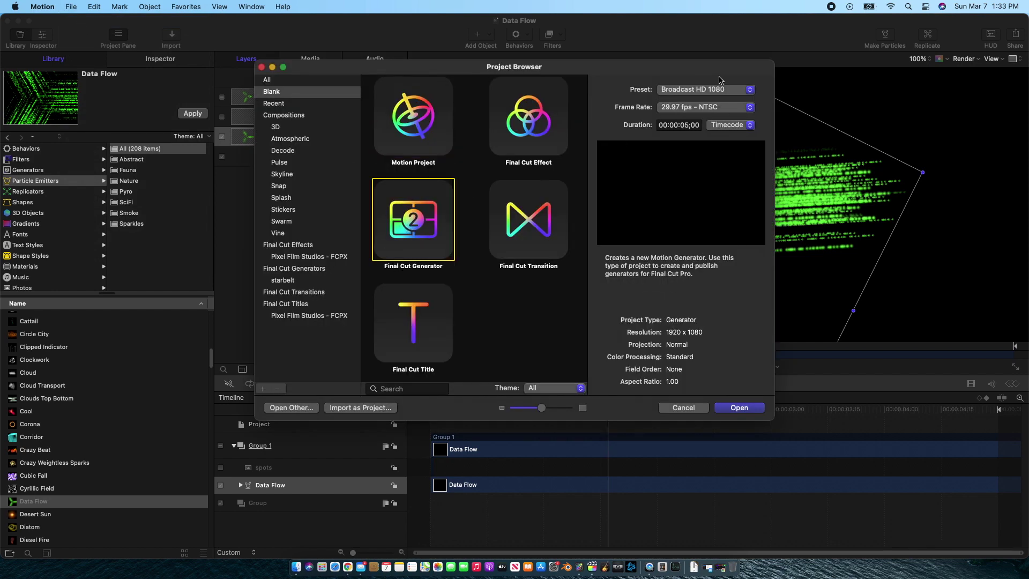
left_click(751, 108)
left_click(679, 121)
left_click(592, 566)
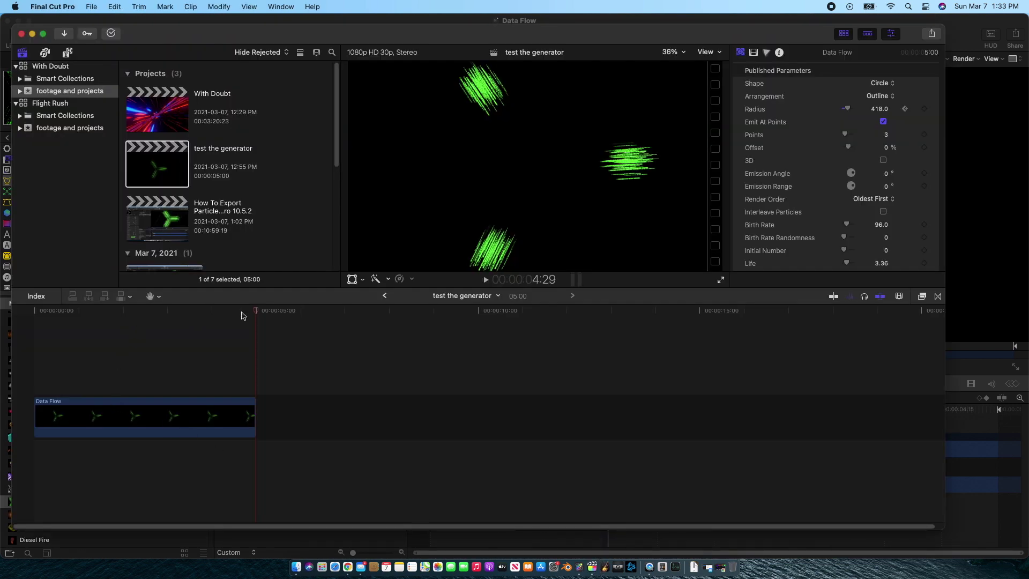
Extend the Data Flow clip to about 17 seconds, scrub through it, and minimize Final Cut Pro
mouse_move(258, 314)
left_mouse_down()
mouse_move(145, 310)
mouse_move(260, 316)
mouse_move(259, 325)
left_mouse_up()
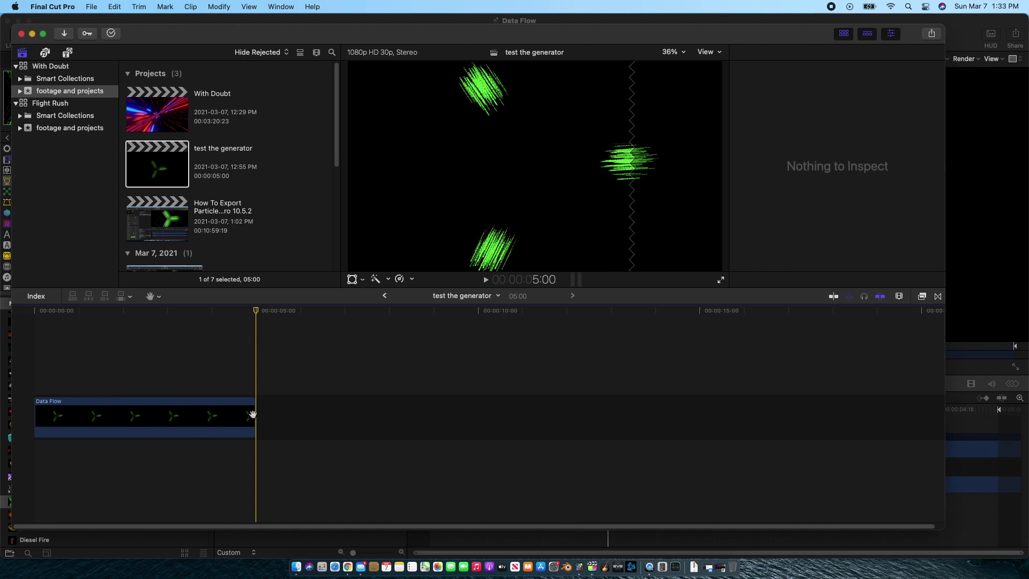
key("a")
left_click_drag(255, 415, 811, 427)
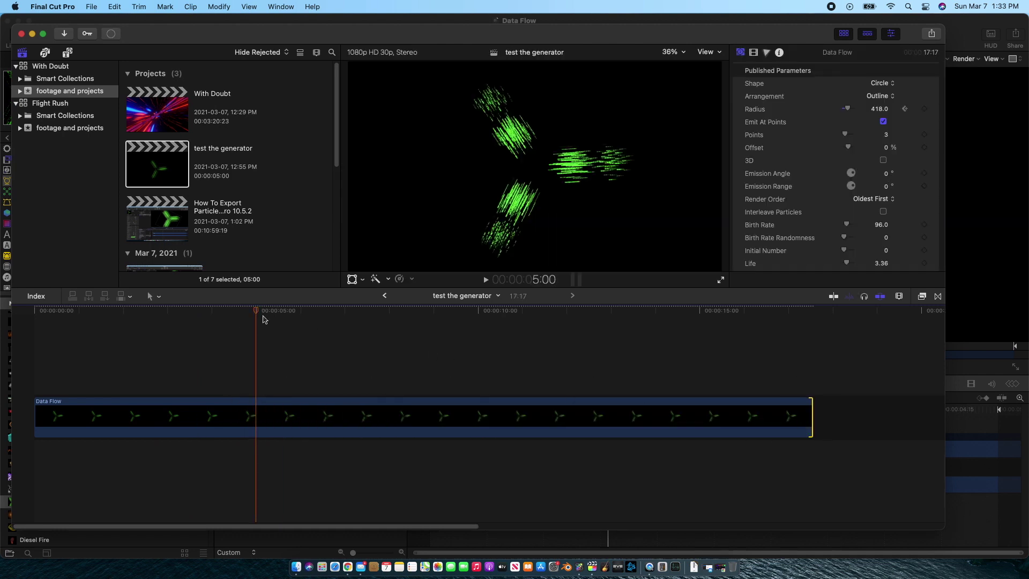
left_click_drag(260, 312, 793, 342)
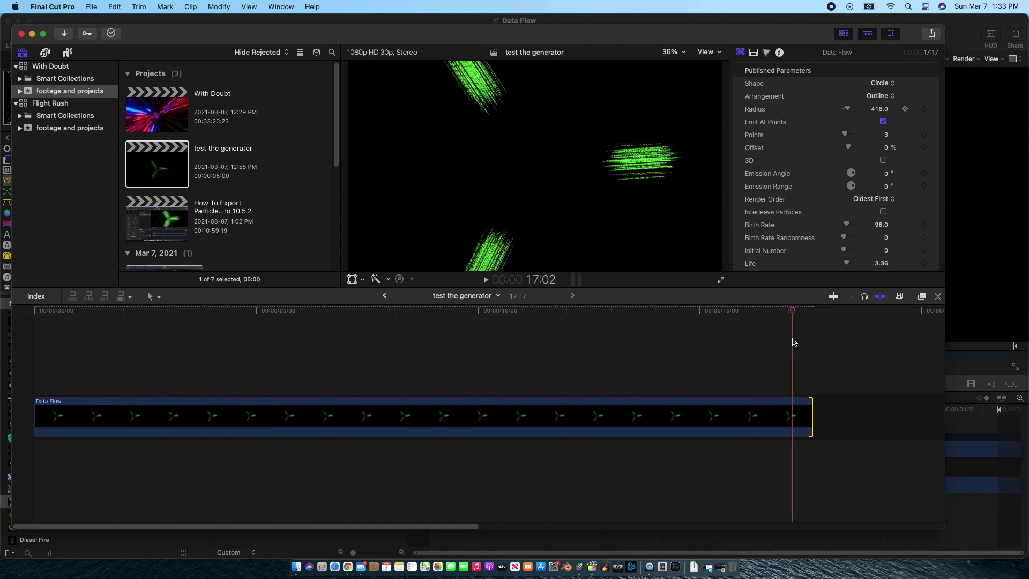
left_click(32, 33)
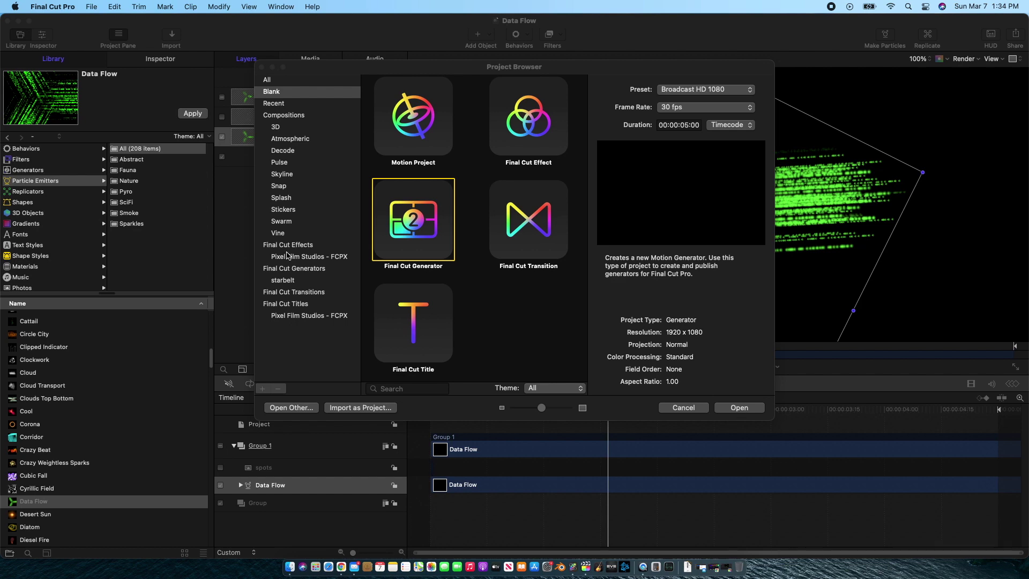
Open a blank Final Cut Generator project and drag the Aurora particle emitter onto its canvas
left_click(443, 239)
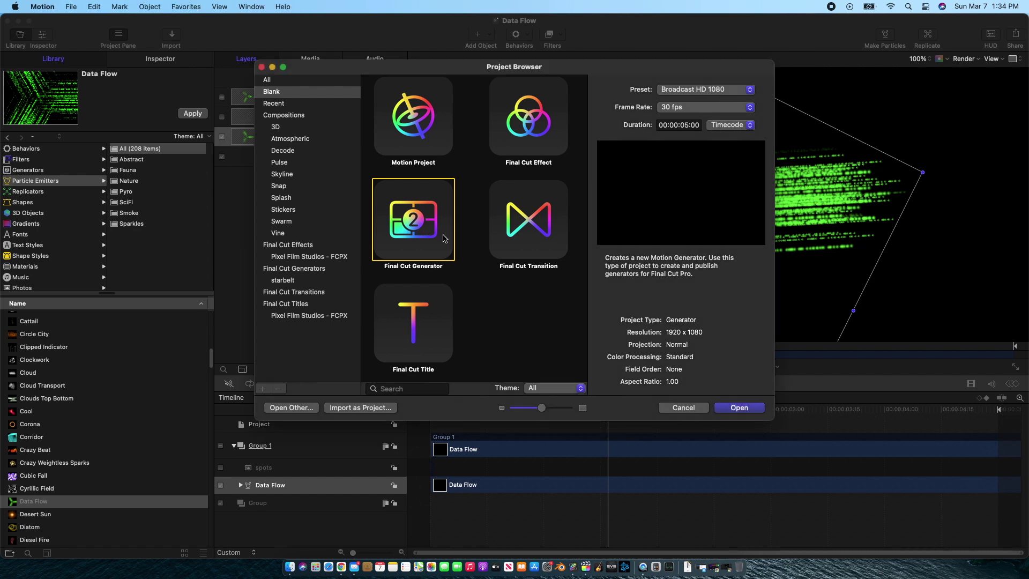
left_click(740, 408)
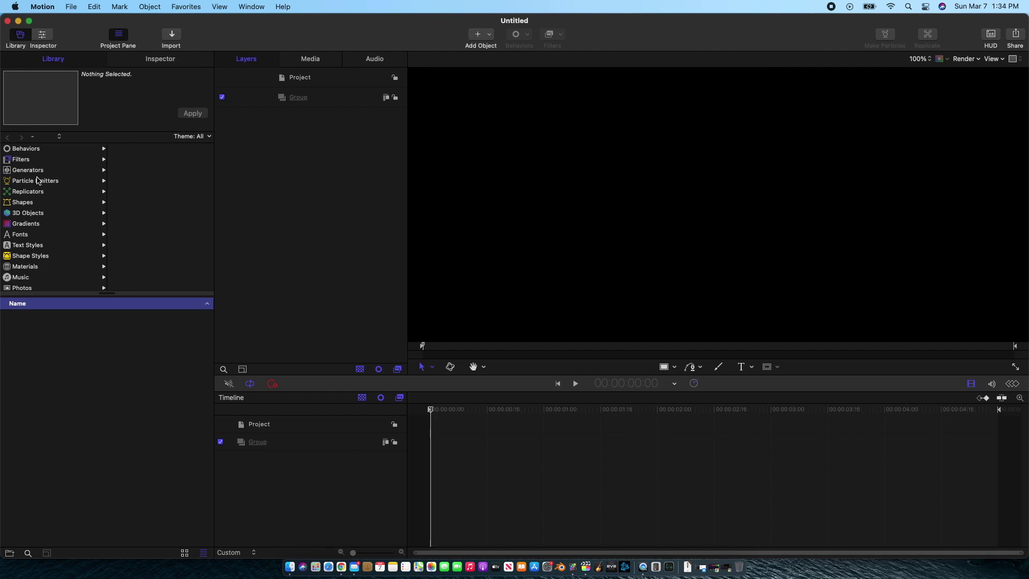
left_click(36, 182)
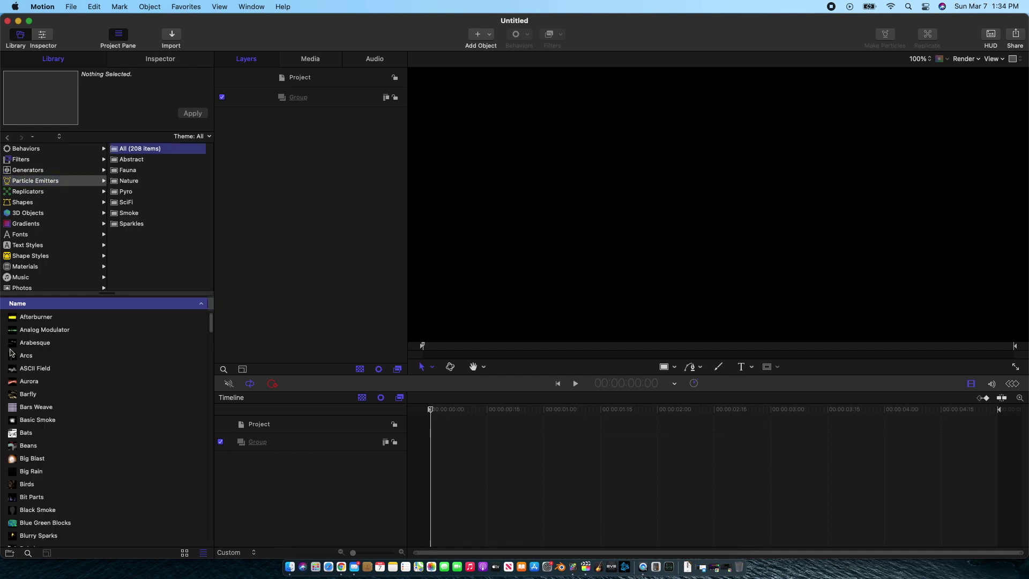
left_click(42, 384)
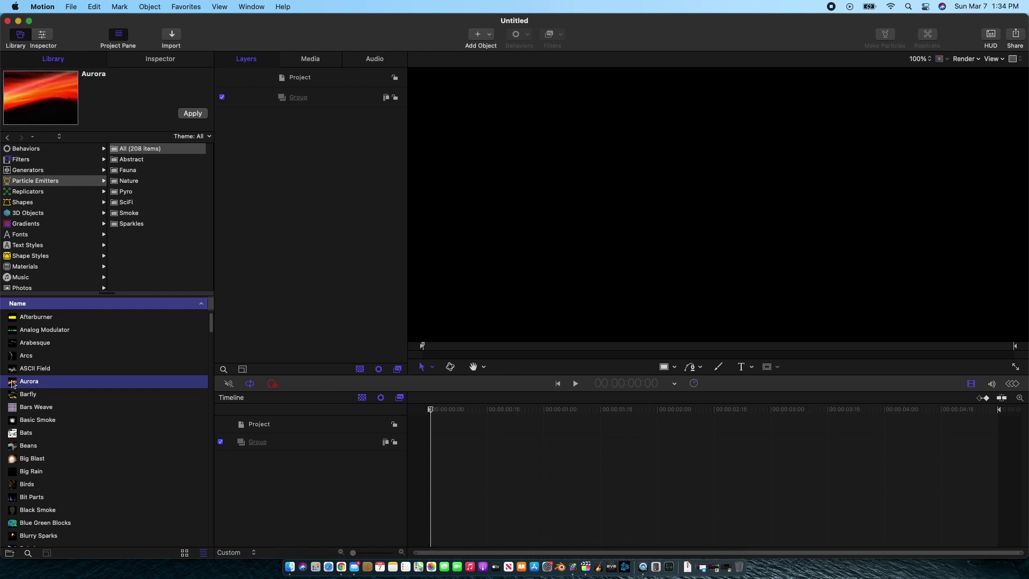
left_click_drag(41, 384, 291, 165)
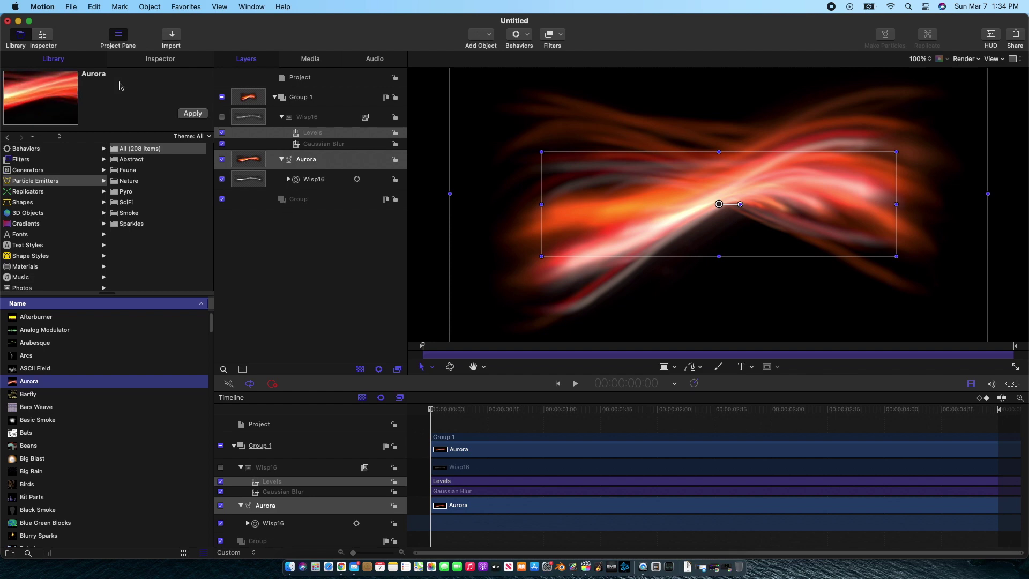
Select the Aurora emitter layer and review its Emitter settings: Point shape, birth rate 4.0, life 4.85, speed 3.0
left_click(308, 164)
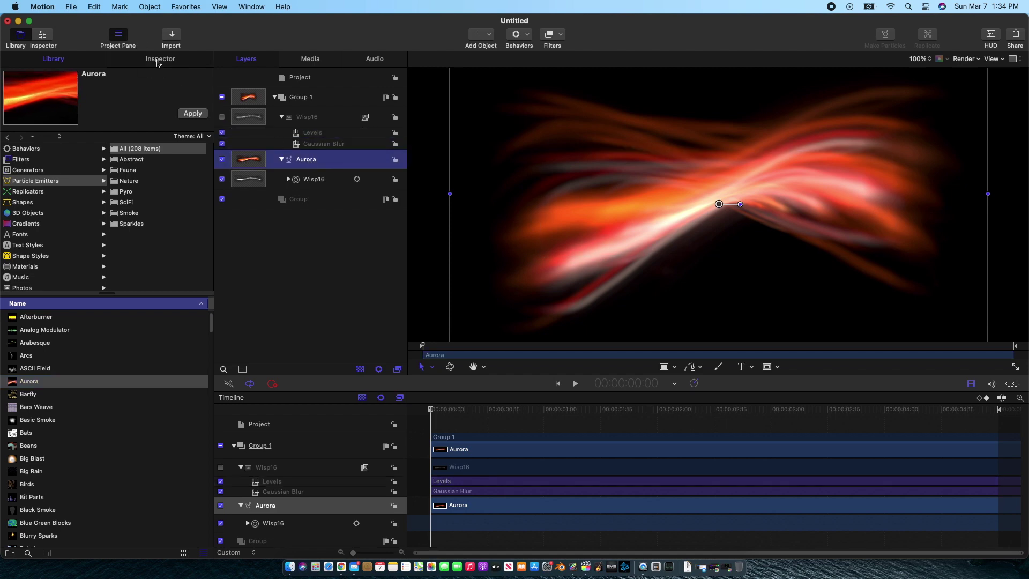
left_click(159, 61)
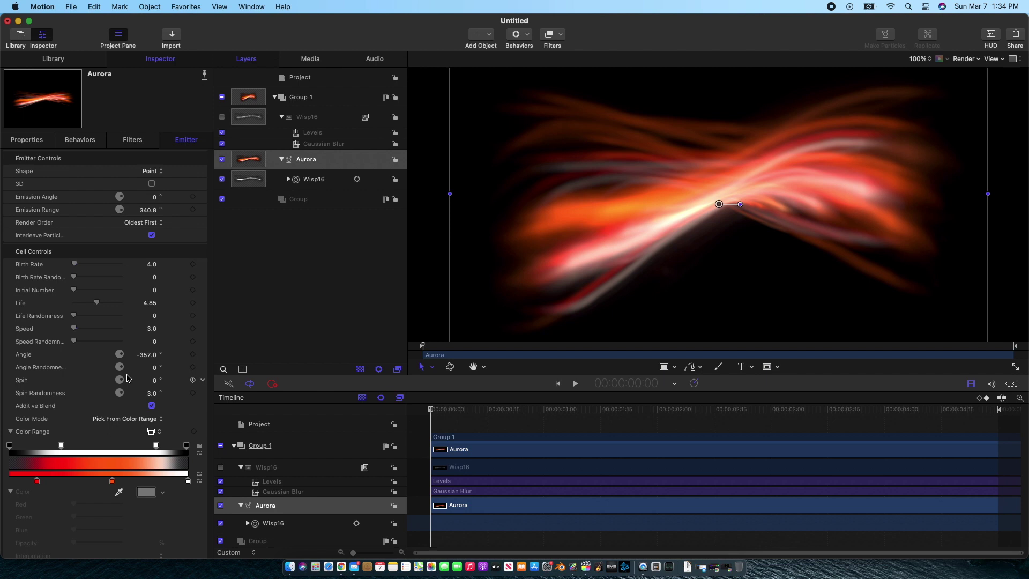
scroll(65, 352, "down", 5)
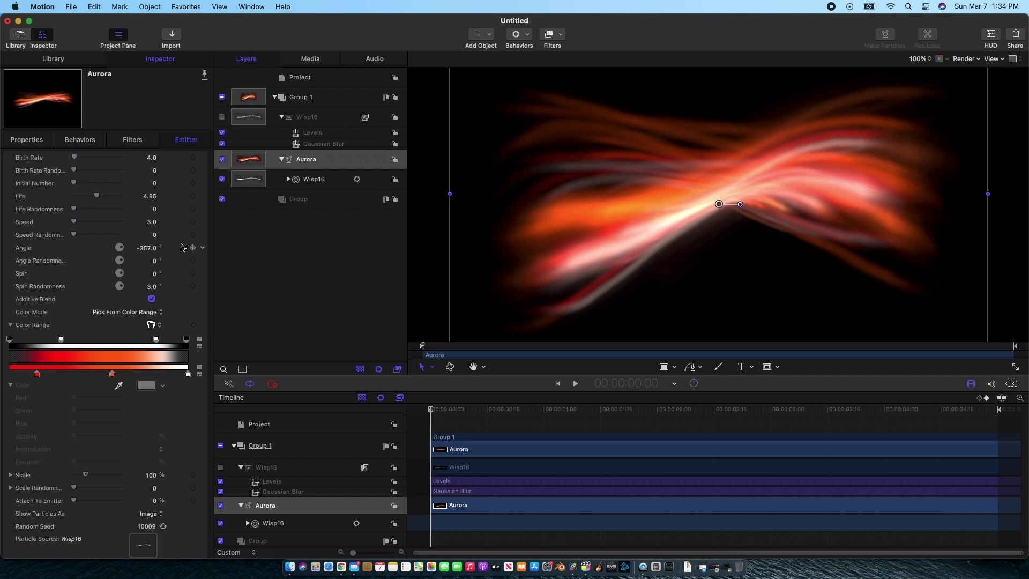
scroll(115, 201, "up", 4)
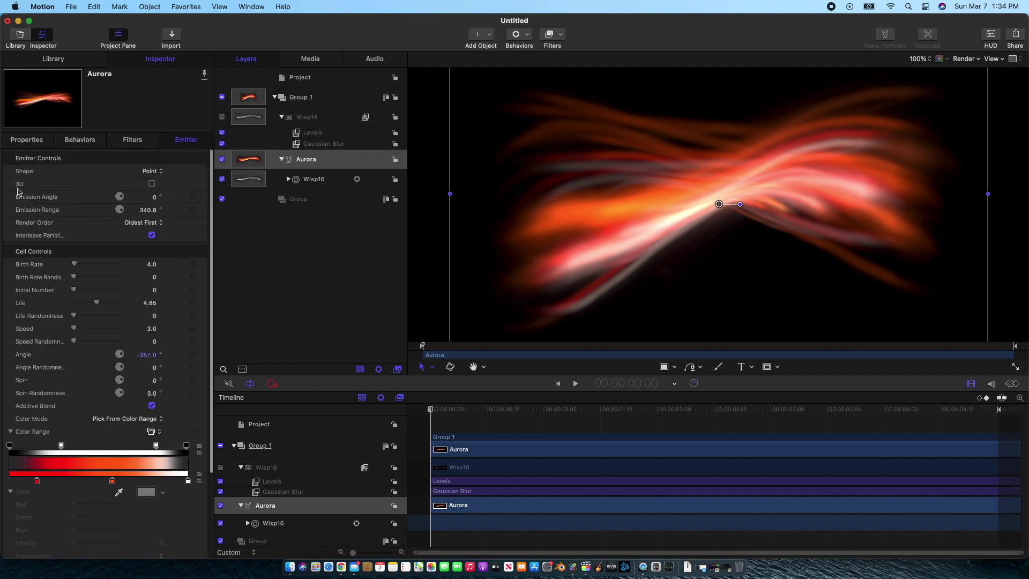
Publish Shape, 3D, Emission Angle, Emission Range, Render Order and Interleave Particles to Final Cut
left_click(203, 173)
left_click(228, 320)
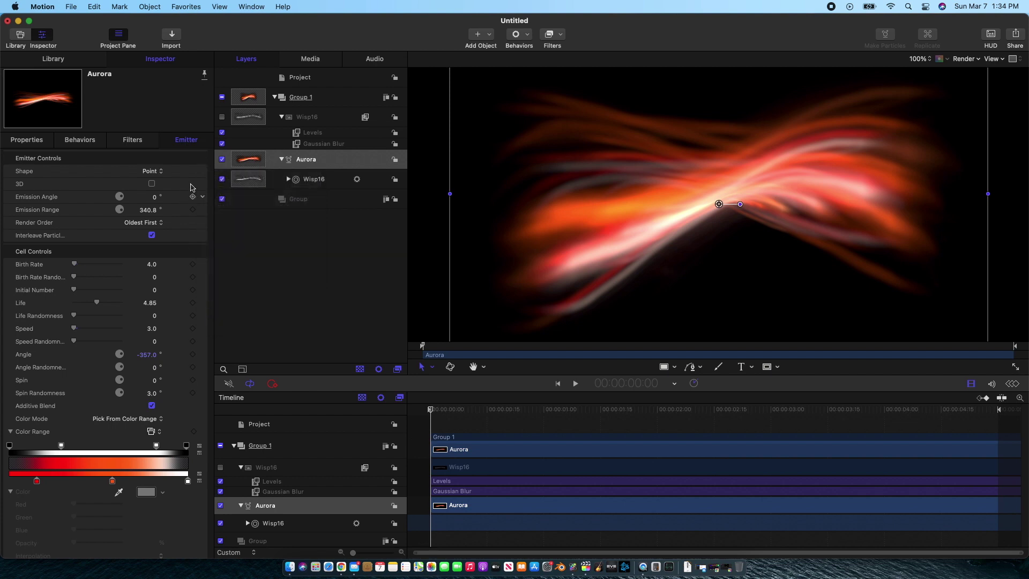
left_click(203, 184)
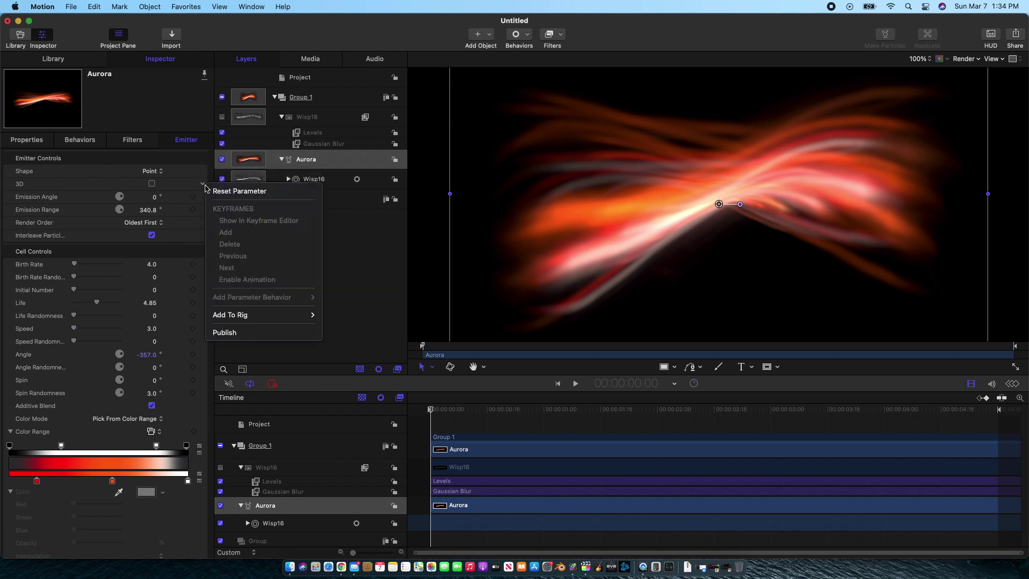
left_click(228, 332)
left_click(203, 197)
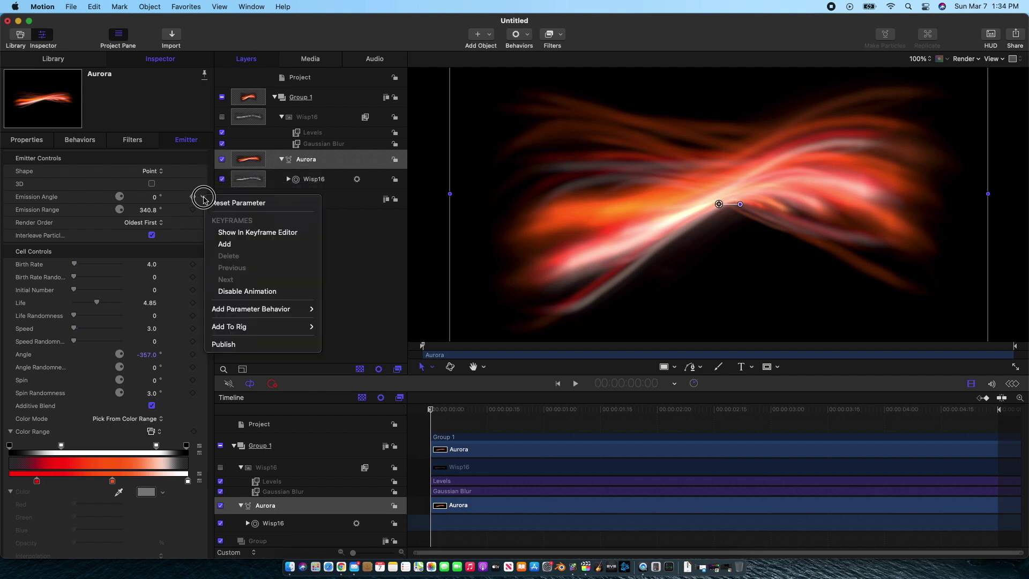
left_click(225, 344)
left_click(203, 209)
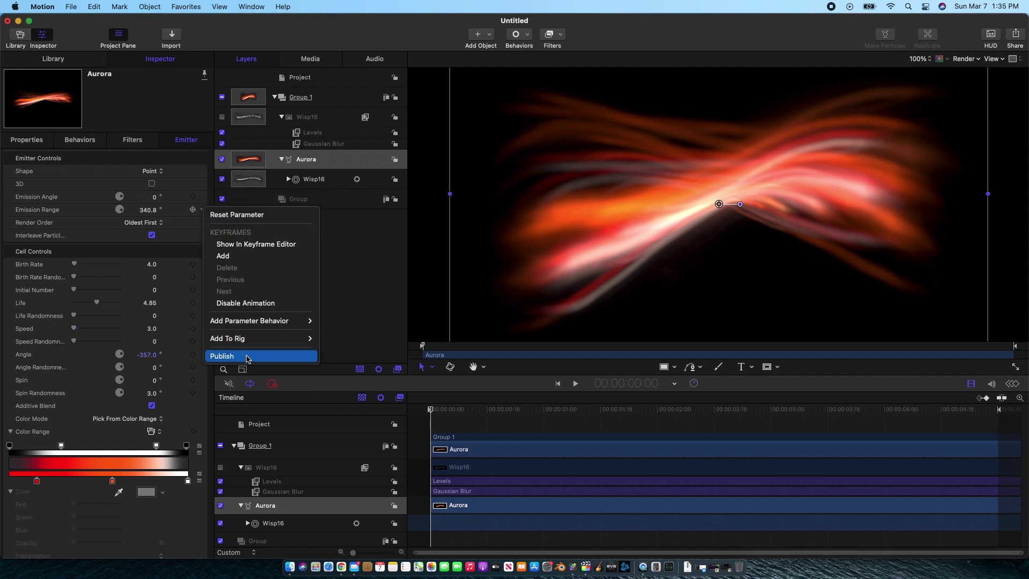
left_click(225, 356)
left_click(203, 223)
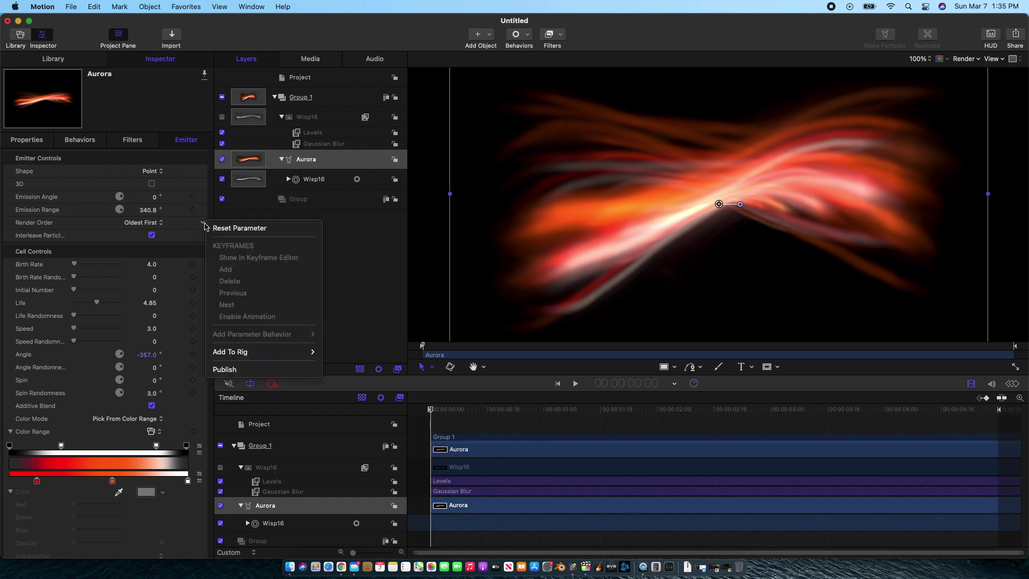
left_click(224, 368)
left_click(202, 235)
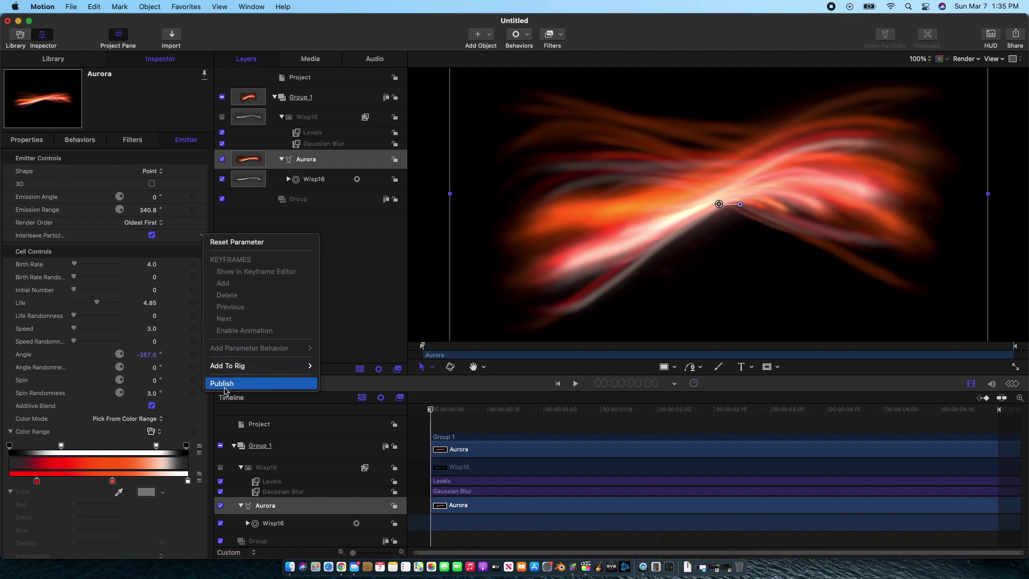
left_click(225, 385)
Publish Birth Rate, Birth Rate Randomness and Initial Number to Final Cut
left_click(203, 264)
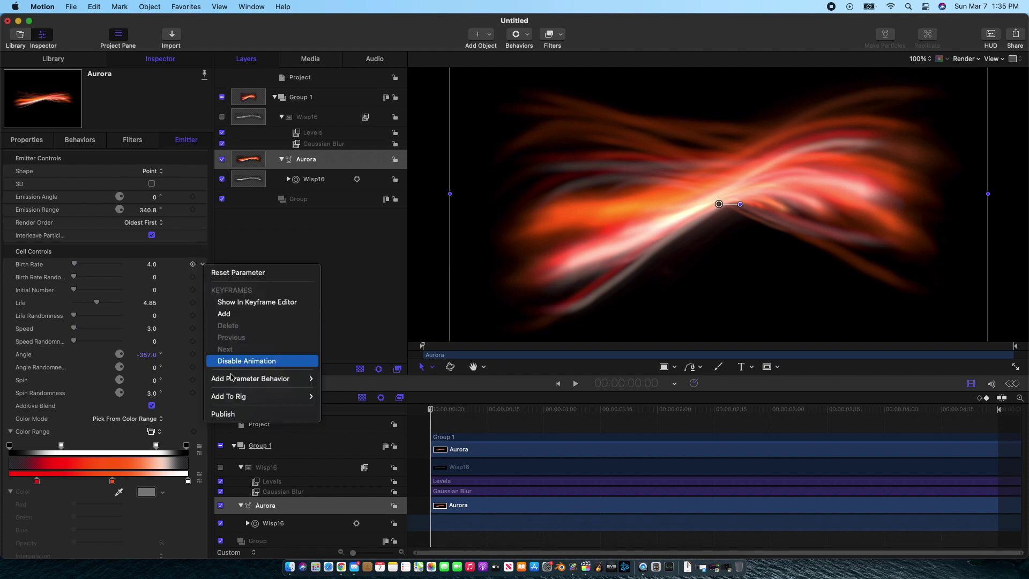
left_click(238, 416)
left_click(202, 277)
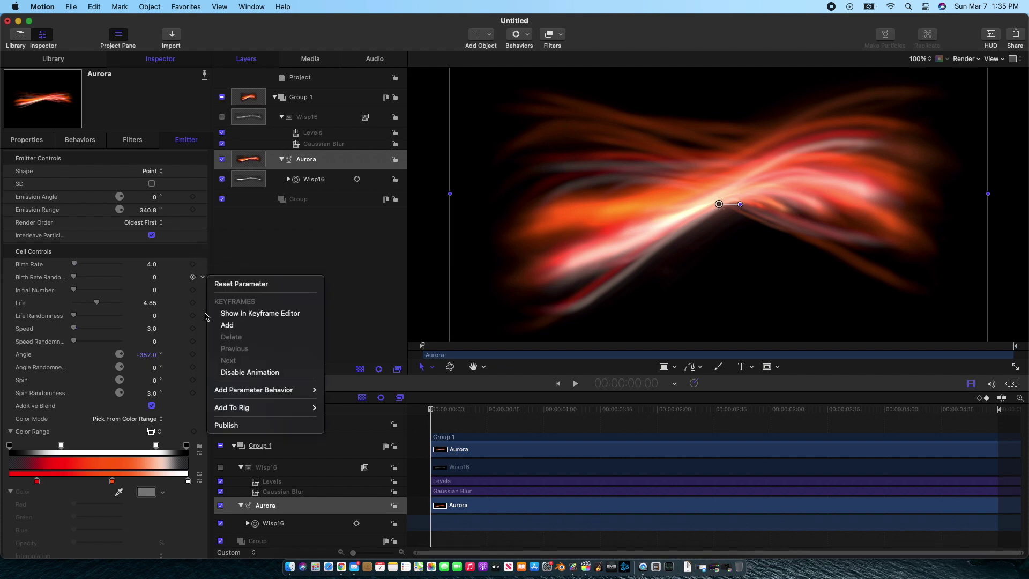
left_click(235, 428)
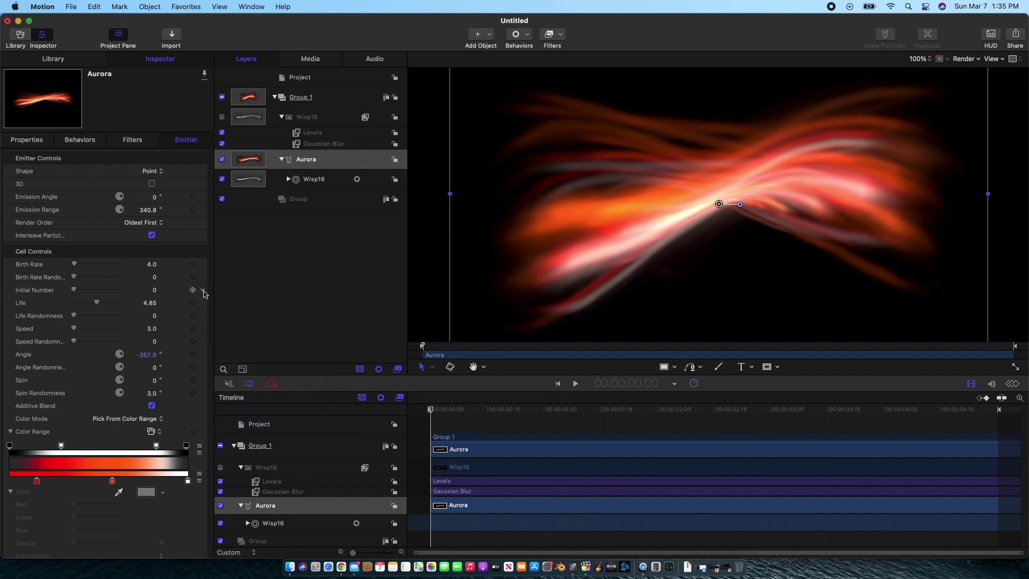
left_click(203, 290)
left_click(230, 436)
Publish Life, Life Randomness, Speed and Speed Randomness to Final Cut
left_click(203, 303)
left_click(230, 449)
left_click(202, 317)
left_click(243, 470)
left_click(202, 329)
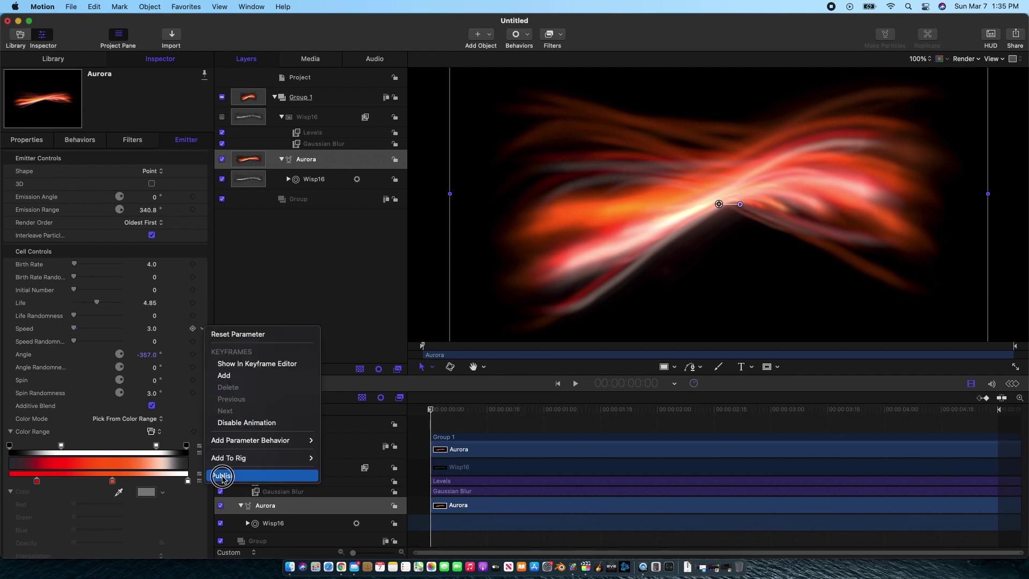
left_click(223, 477)
left_click(204, 344)
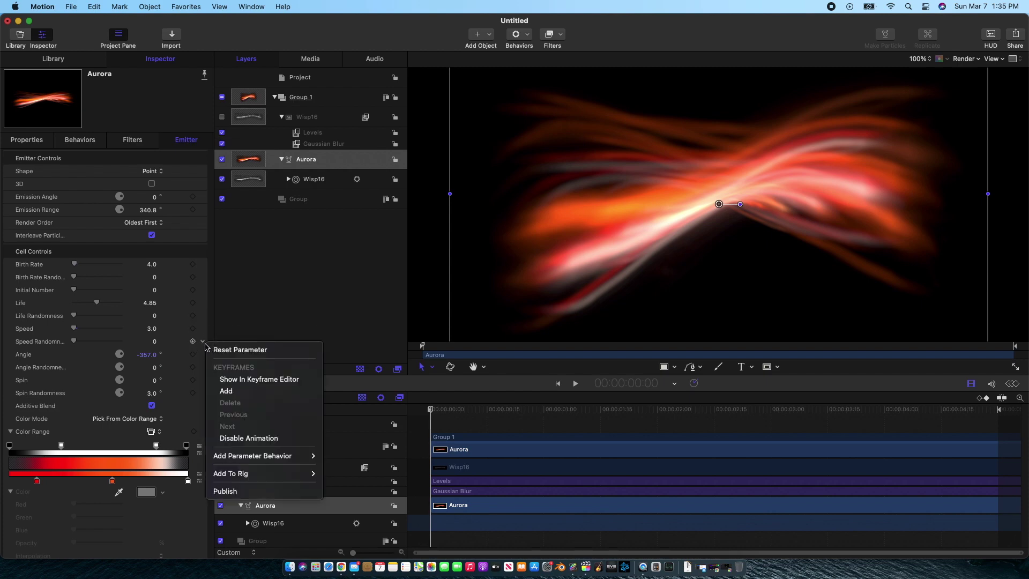
left_click(225, 491)
Publish Angle, Angle Randomness, Spin, Spin Randomness, Additive Blend and Color Mode to Final Cut
left_click(204, 355)
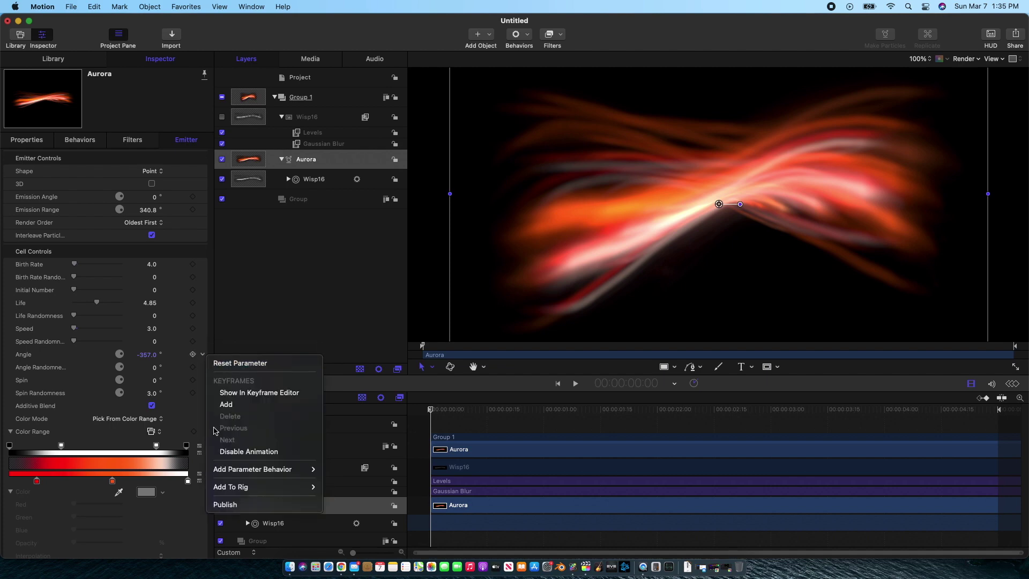
left_click(225, 504)
left_click(205, 369)
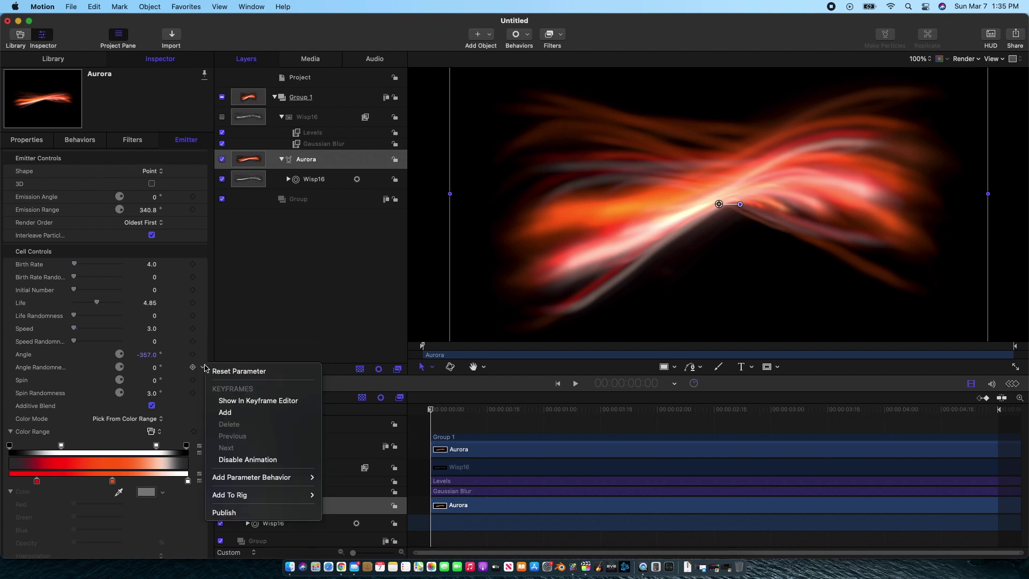
left_click(238, 515)
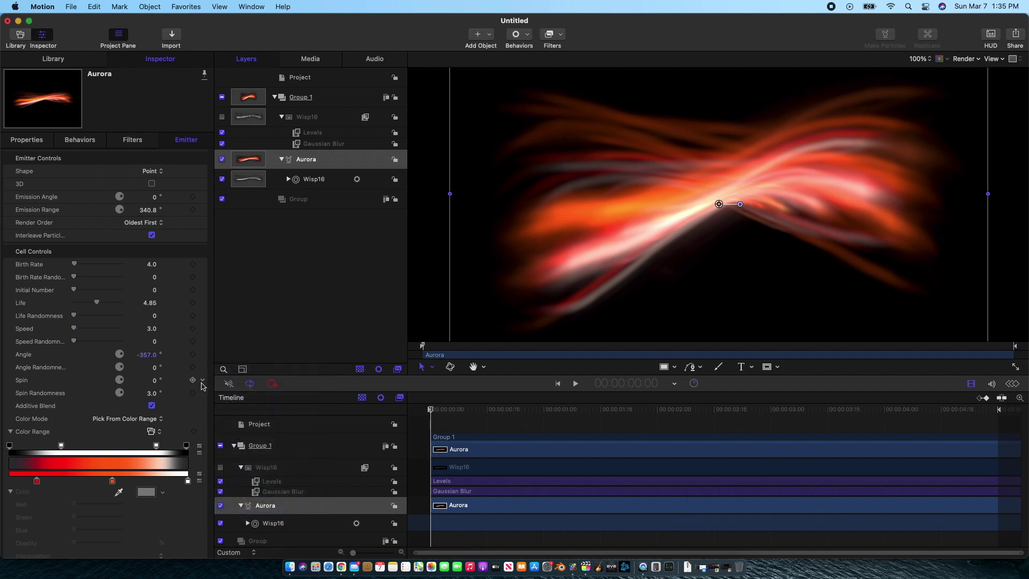
left_click(203, 381)
left_click(202, 393)
left_click(232, 542)
left_click(202, 408)
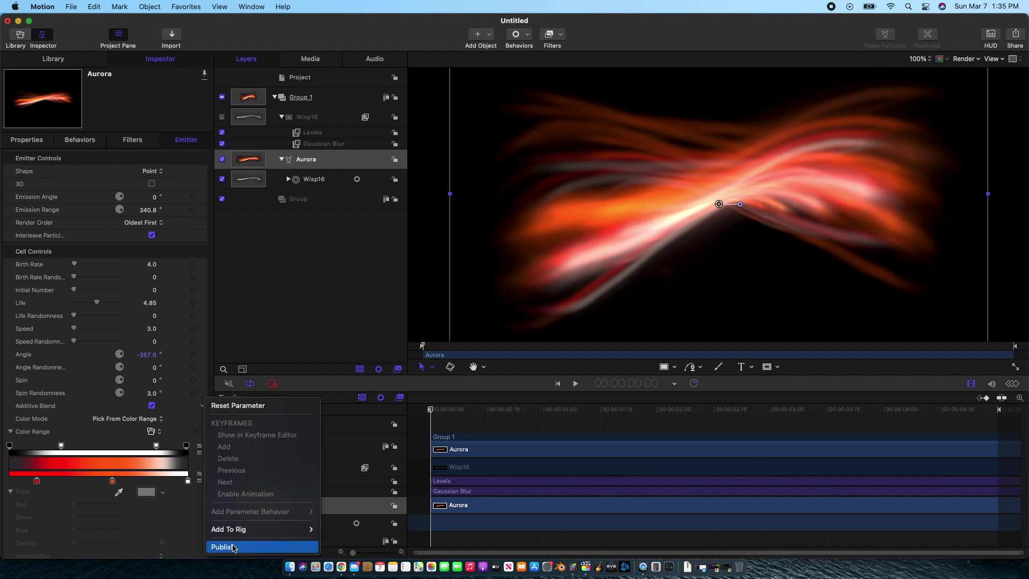
left_click(202, 418)
left_click(201, 418)
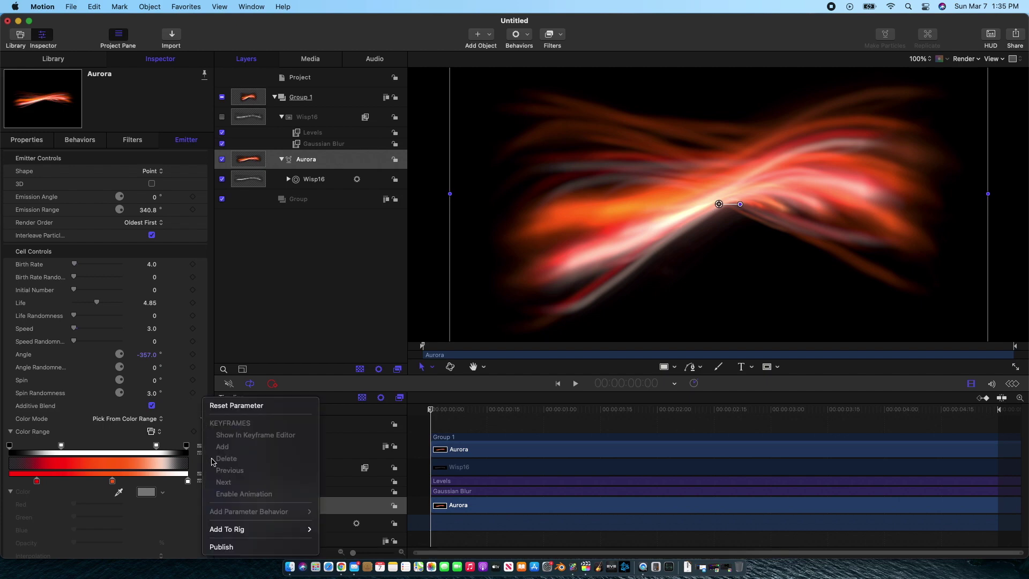
left_click(221, 546)
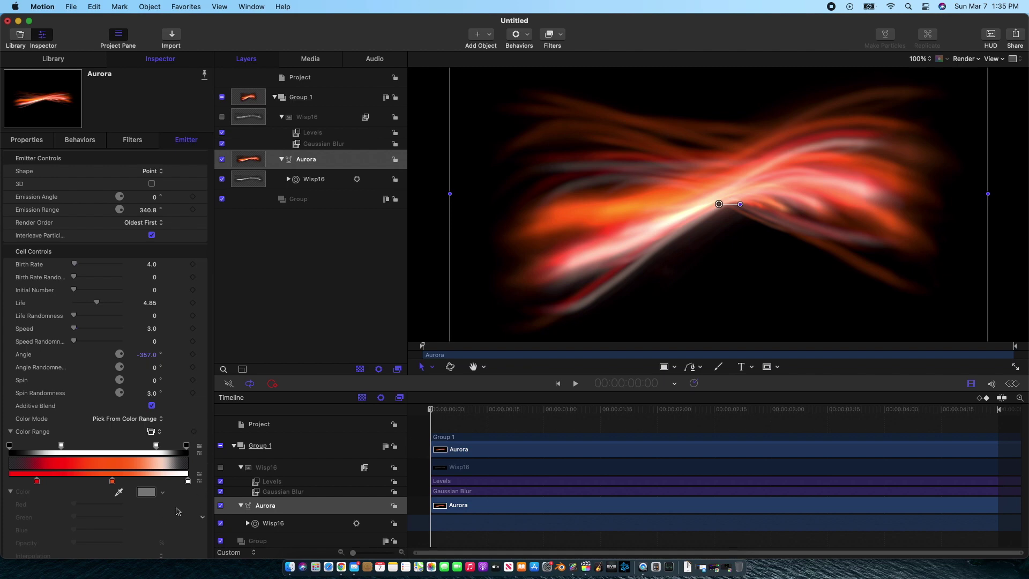
Publish the Aurora emitter's Scale and Scale Randomness parameters
scroll(171, 509, "down", 2)
scroll(171, 509, "down", 3)
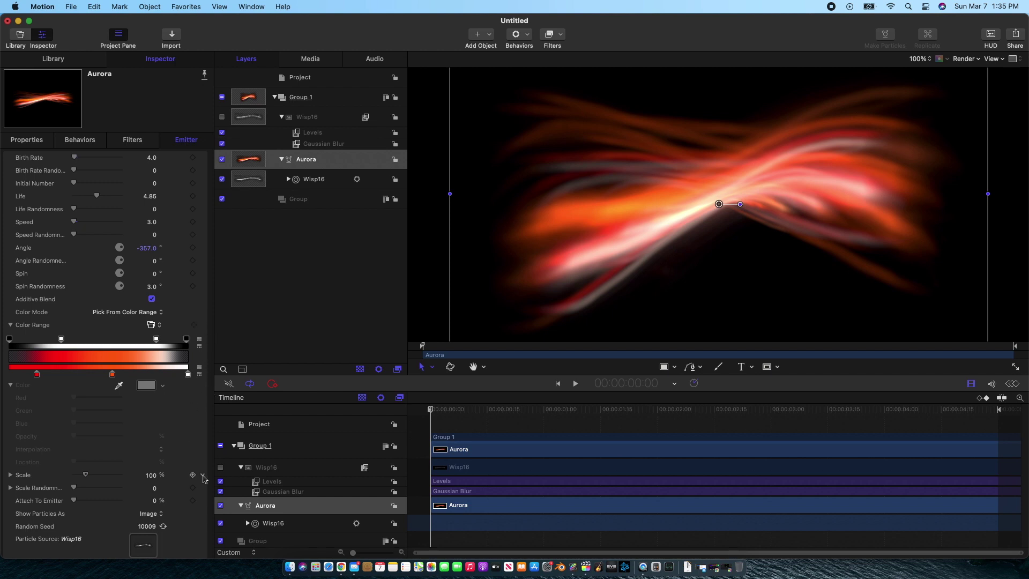
left_click(203, 476)
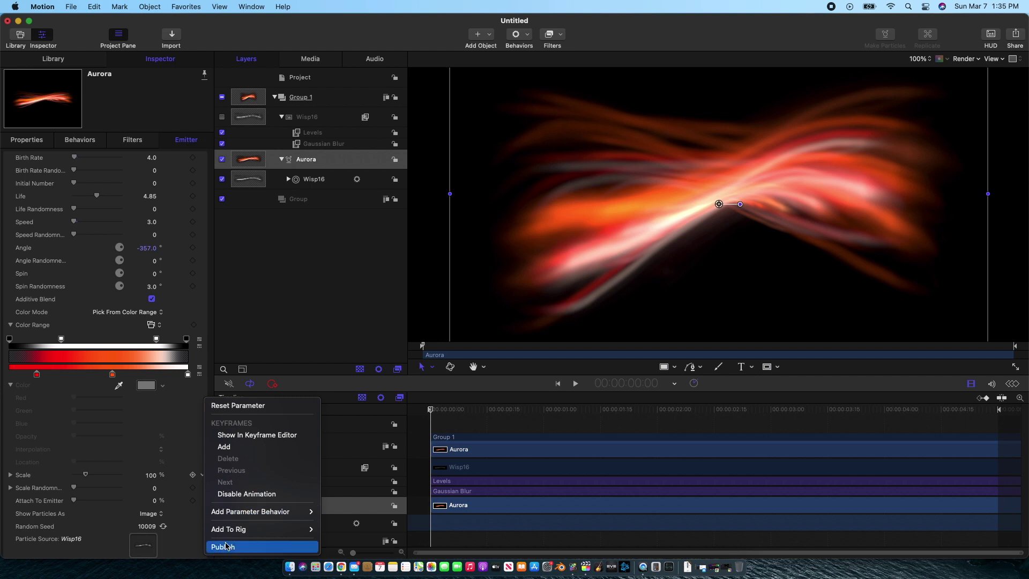
left_click(204, 500)
left_click(203, 489)
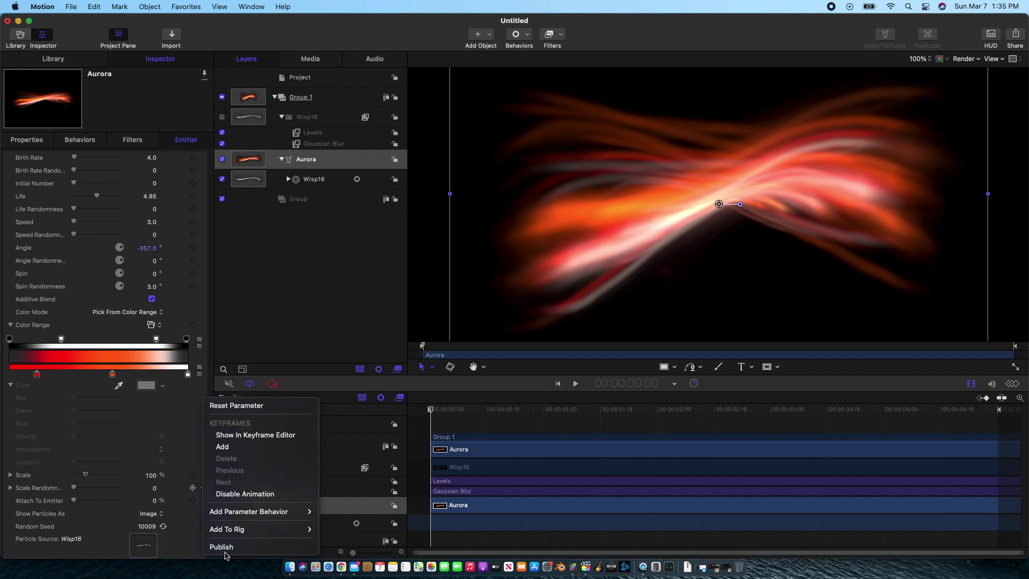
left_click(198, 505)
Publish Attach To Emitter, Show Particles As, Random Seed and Particle Source
left_click(203, 503)
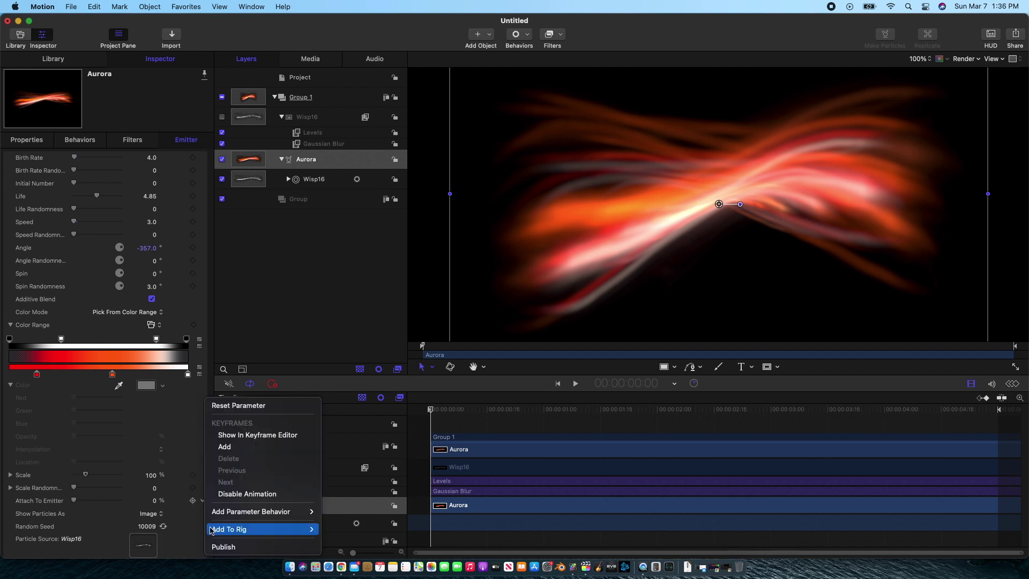
left_click(223, 549)
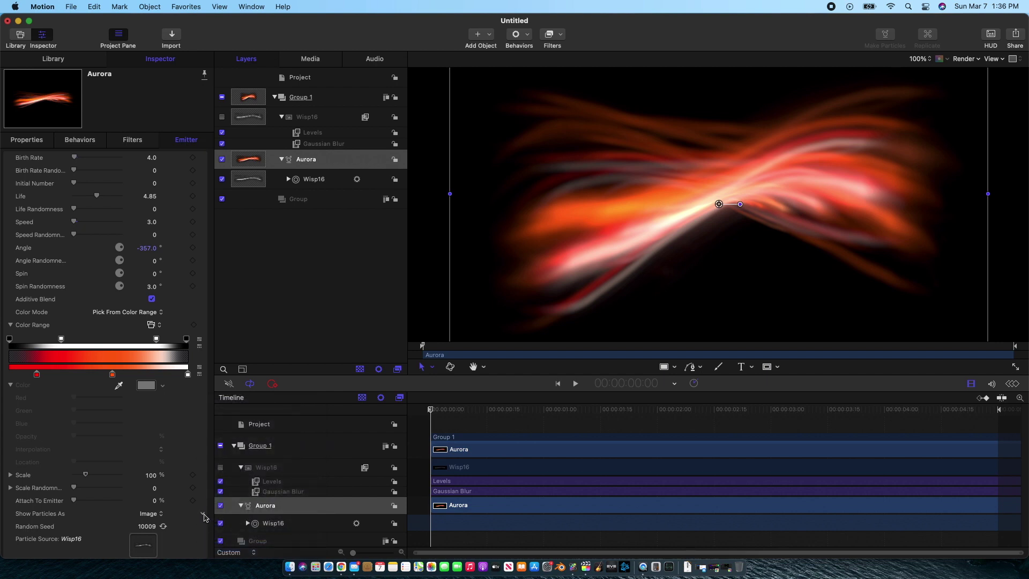
left_click(203, 514)
left_click(224, 546)
left_click(203, 529)
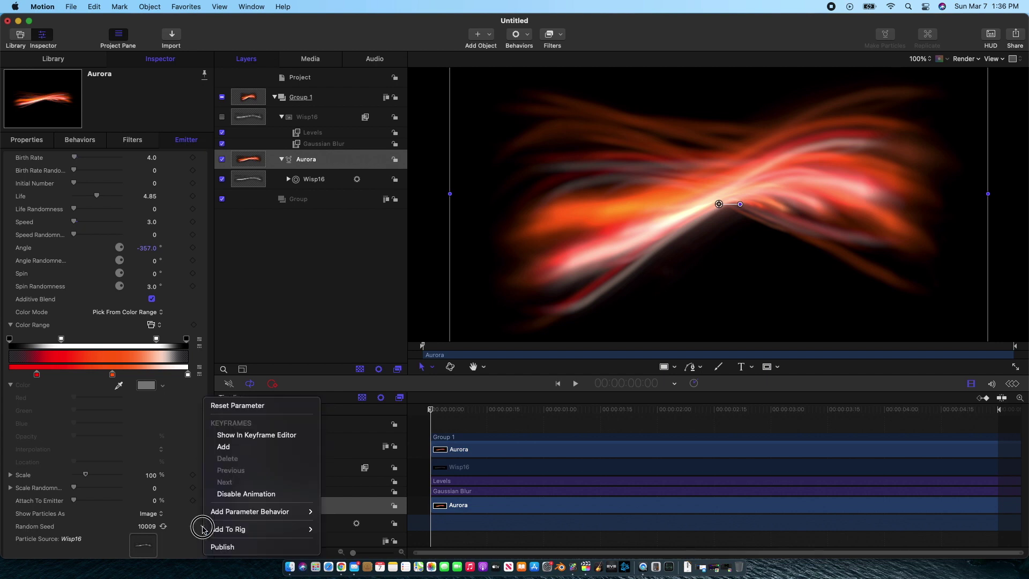
left_click(215, 546)
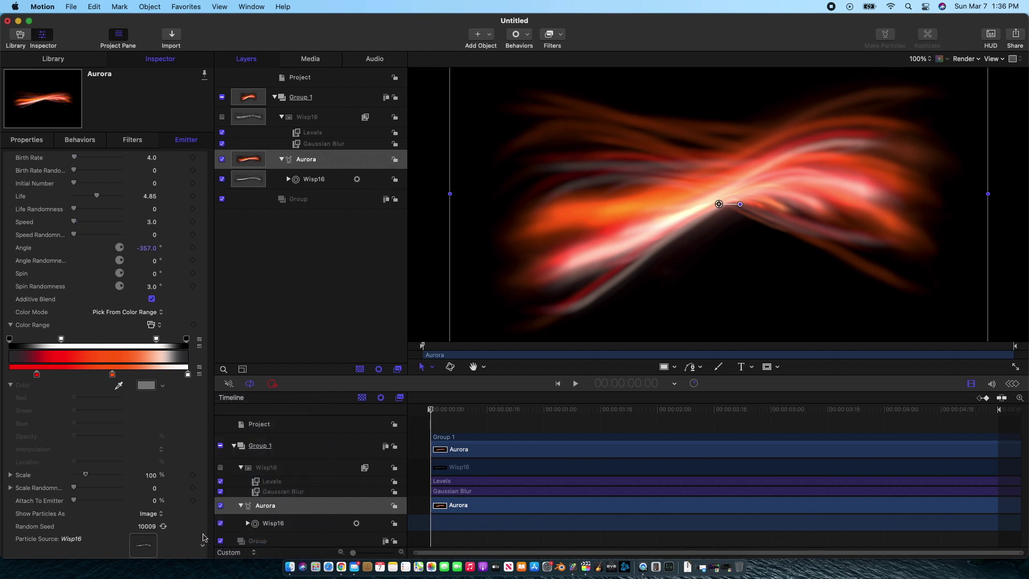
left_click(202, 549)
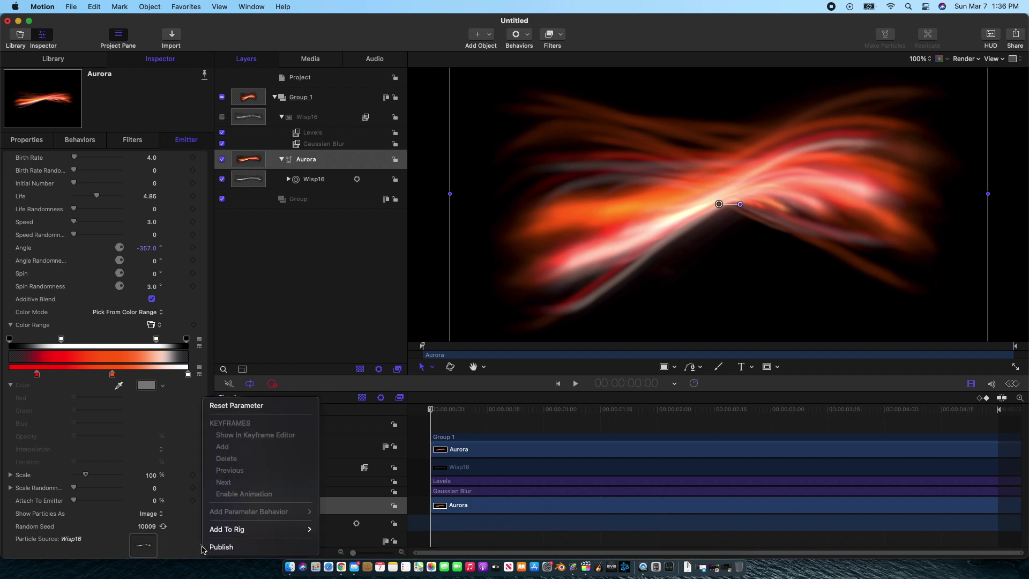
left_click(225, 546)
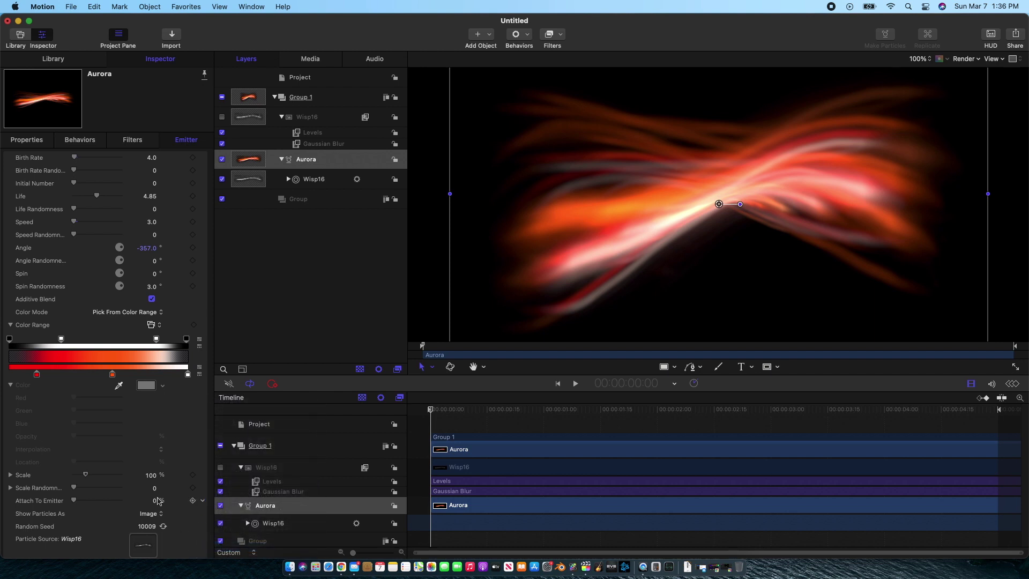
Save As a Final Cut Pro generator template named 'Aurora' in the starbelt category
left_click(74, 7)
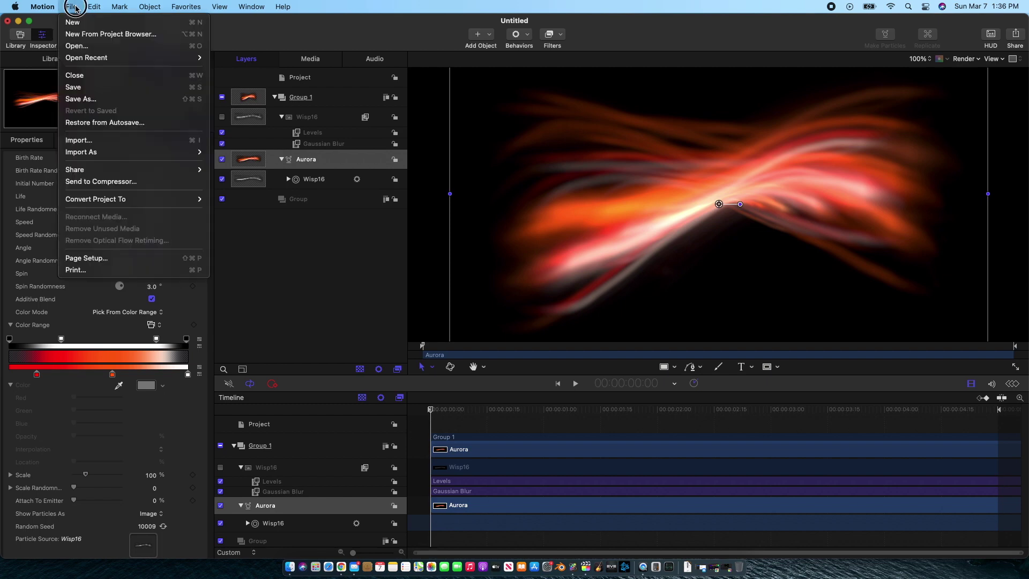
left_click(80, 99)
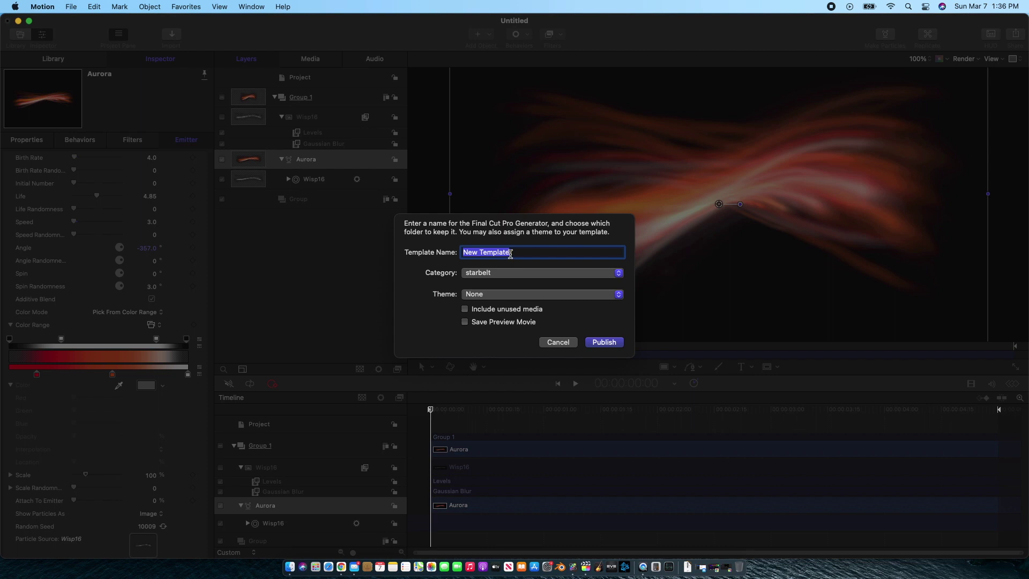
type("Aurora")
left_click(604, 343)
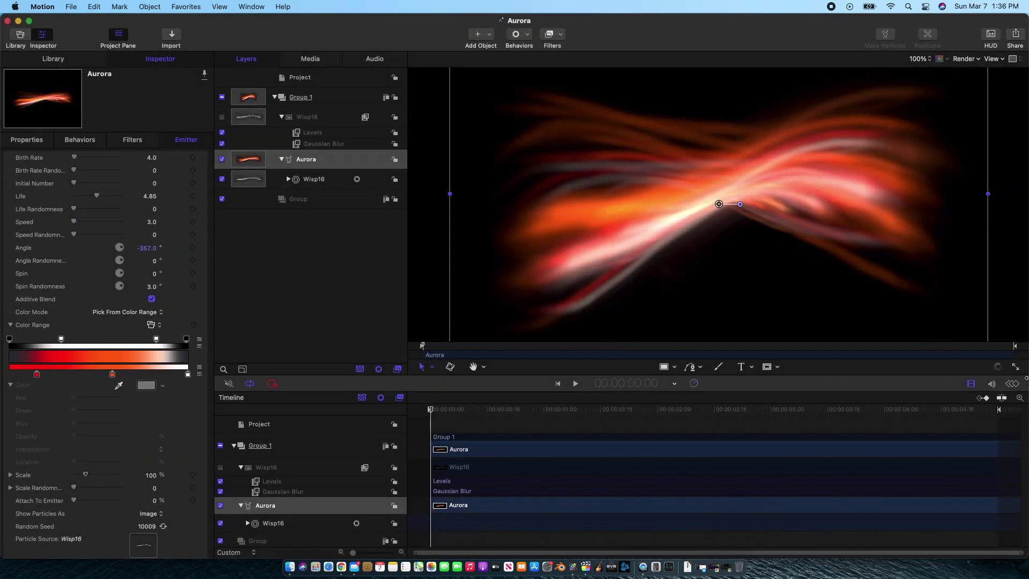
Watch Aurora.mov finish writing, then reveal the published Aurora files in Finder
left_click(997, 368)
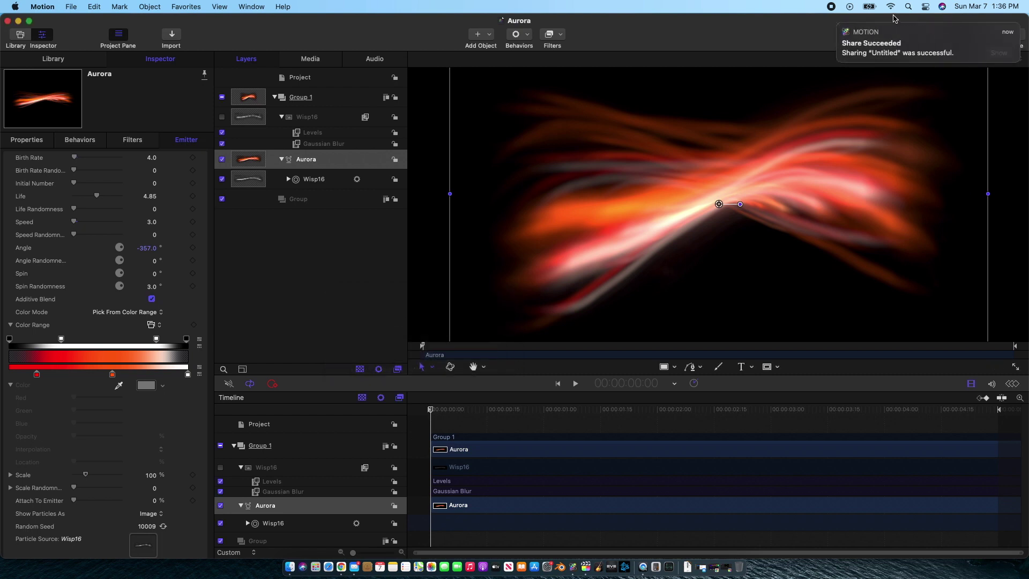
left_click(999, 53)
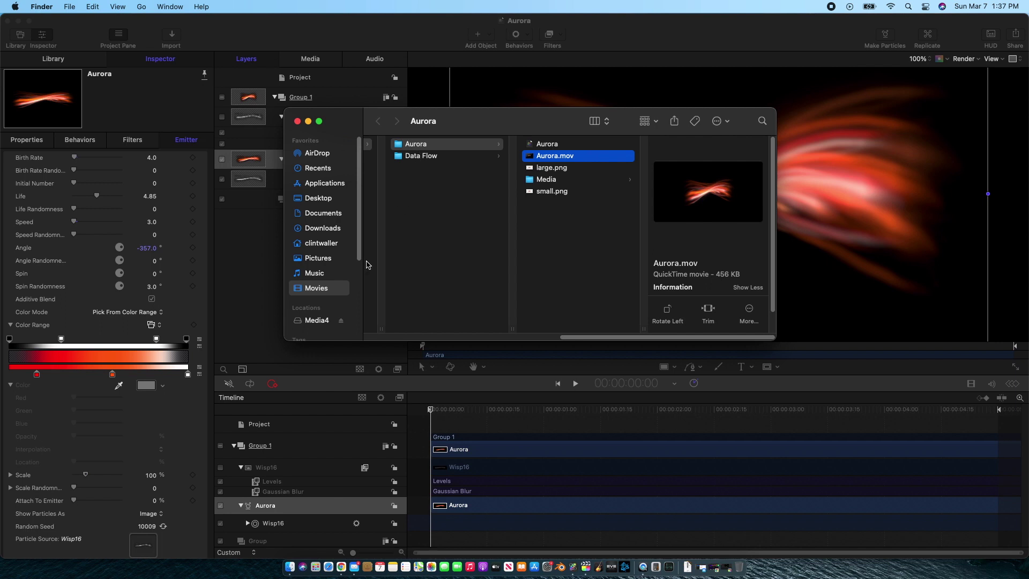
Close the Aurora and Data Flow Finder windows and hide Motion
left_click_drag(571, 337, 329, 345)
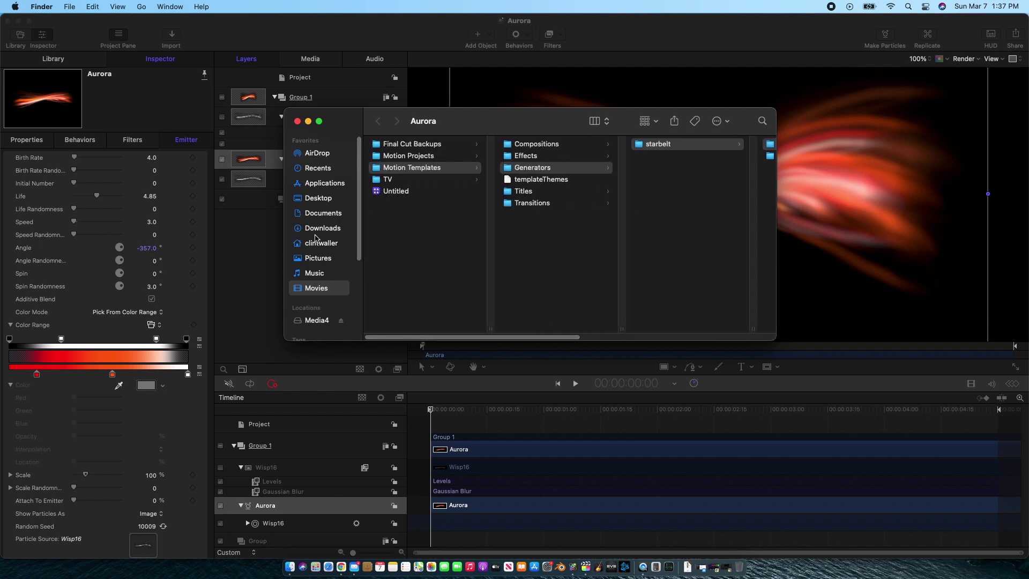
left_click(298, 122)
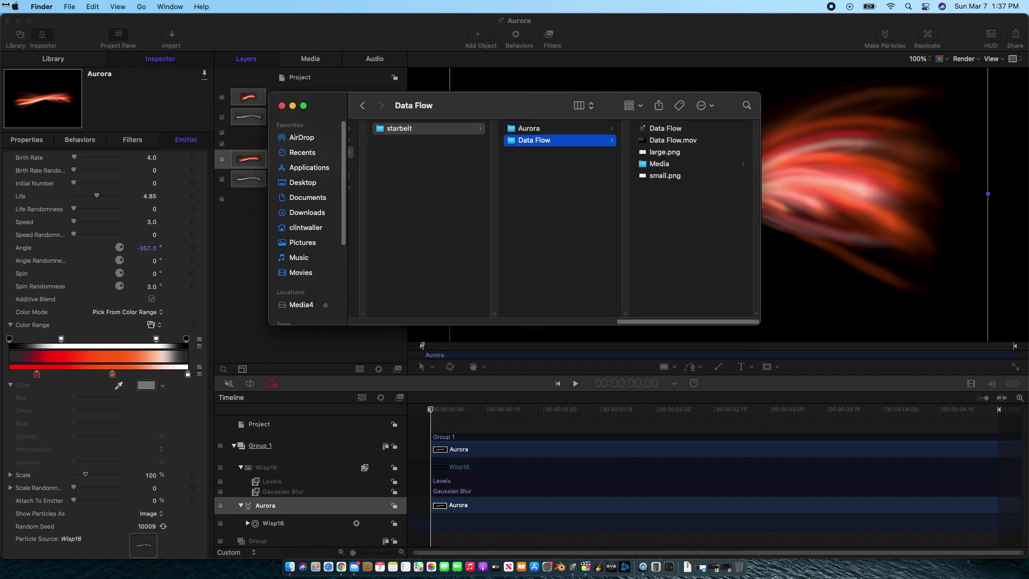
left_click(281, 105)
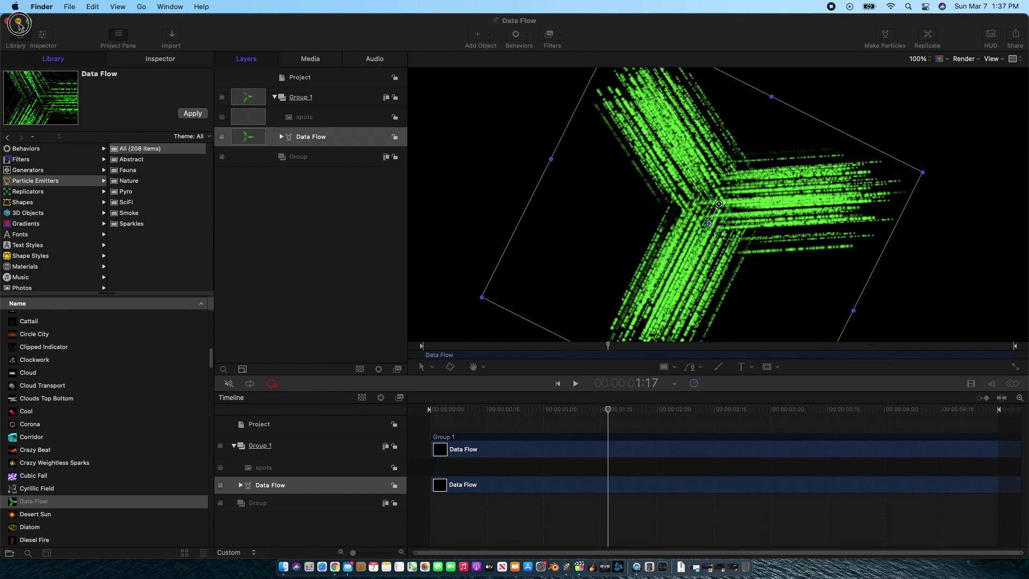
left_click(19, 21)
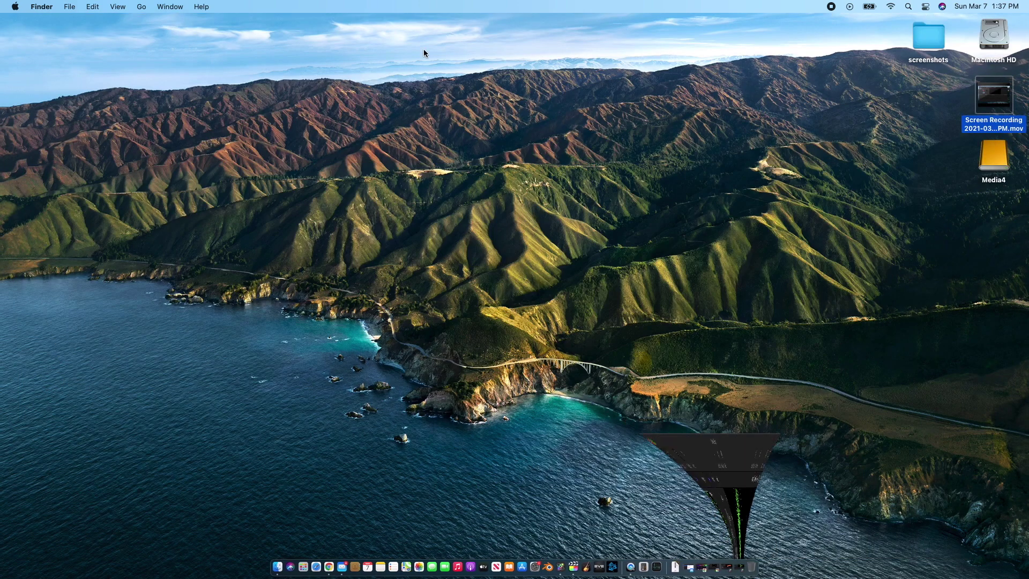
Browse Macintosh HD > Users > home > Movies > Motion Templates > Generators > starbelt > Aurora
double_click(994, 35)
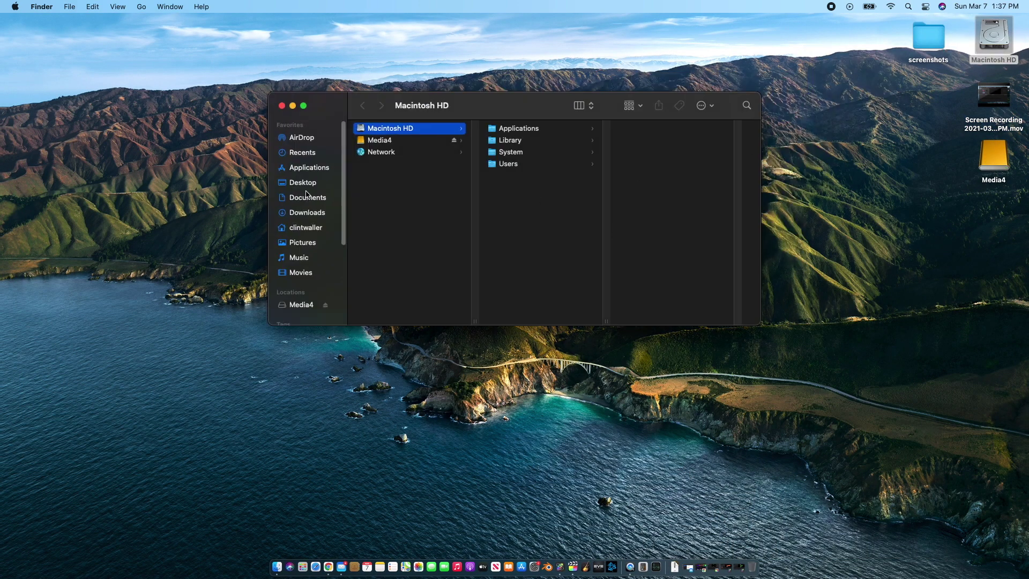
left_click(526, 168)
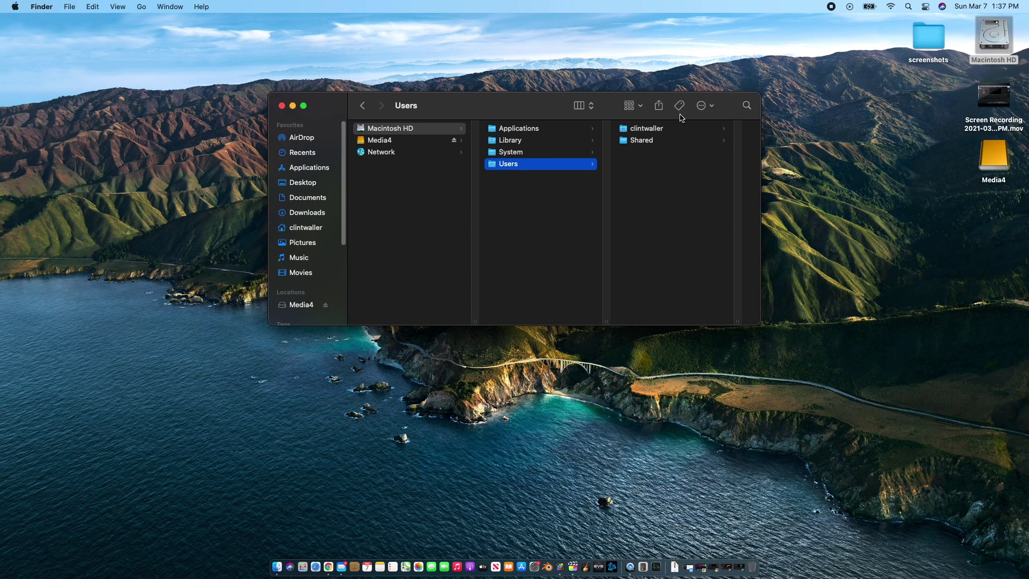
left_click(651, 129)
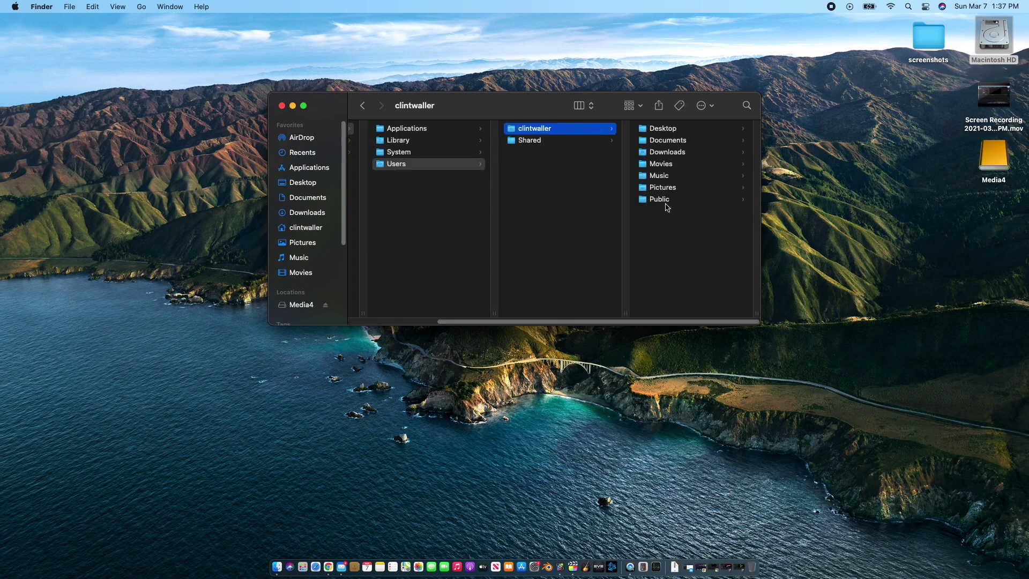
left_click(661, 164)
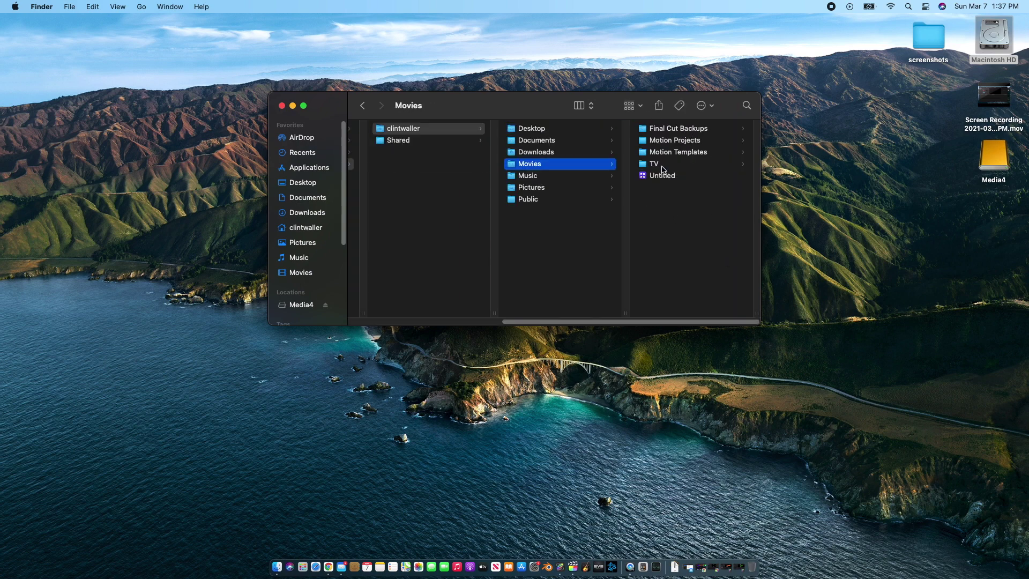
left_click(677, 153)
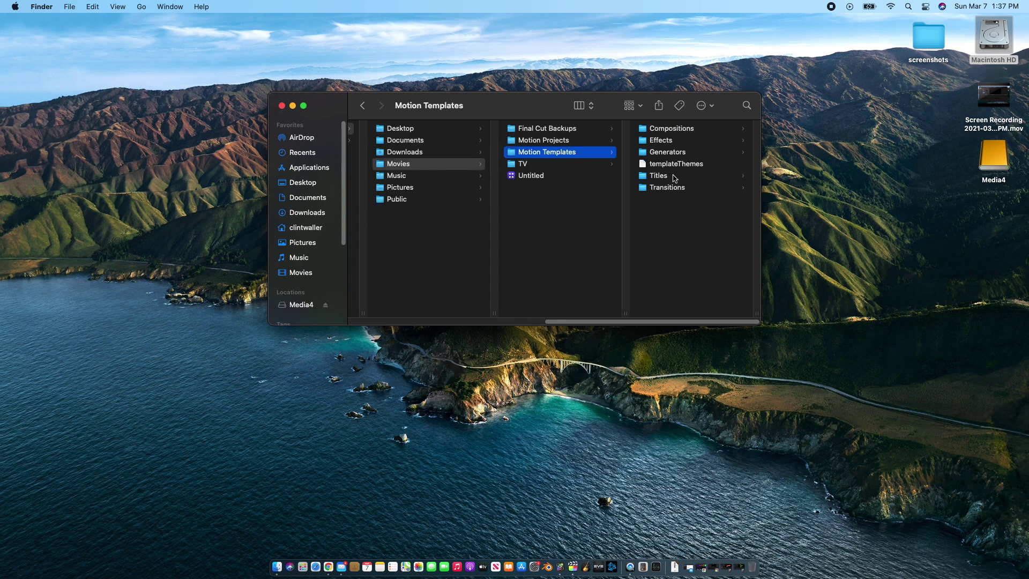
left_click(669, 154)
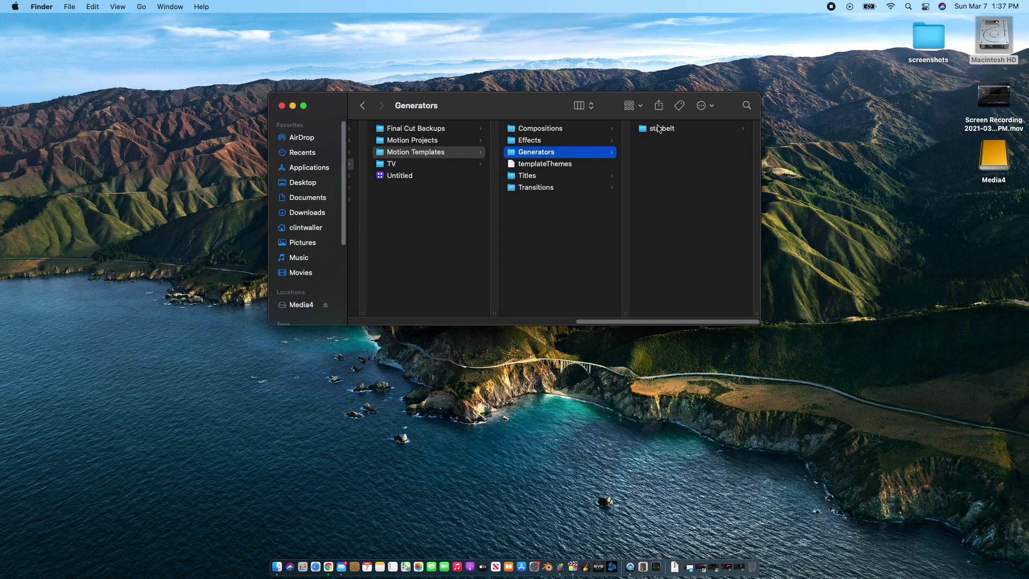
left_click(658, 129)
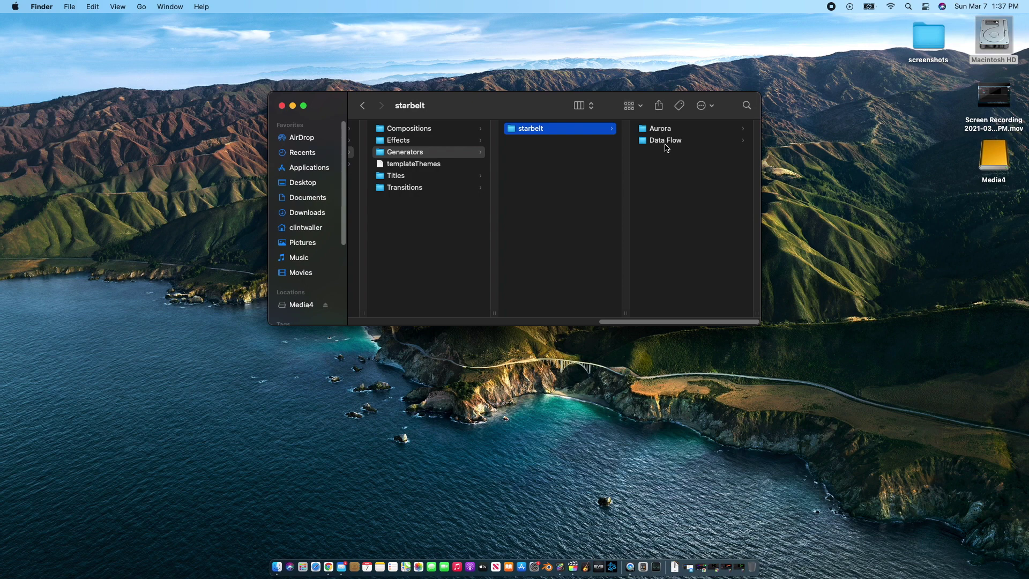
left_click(662, 129)
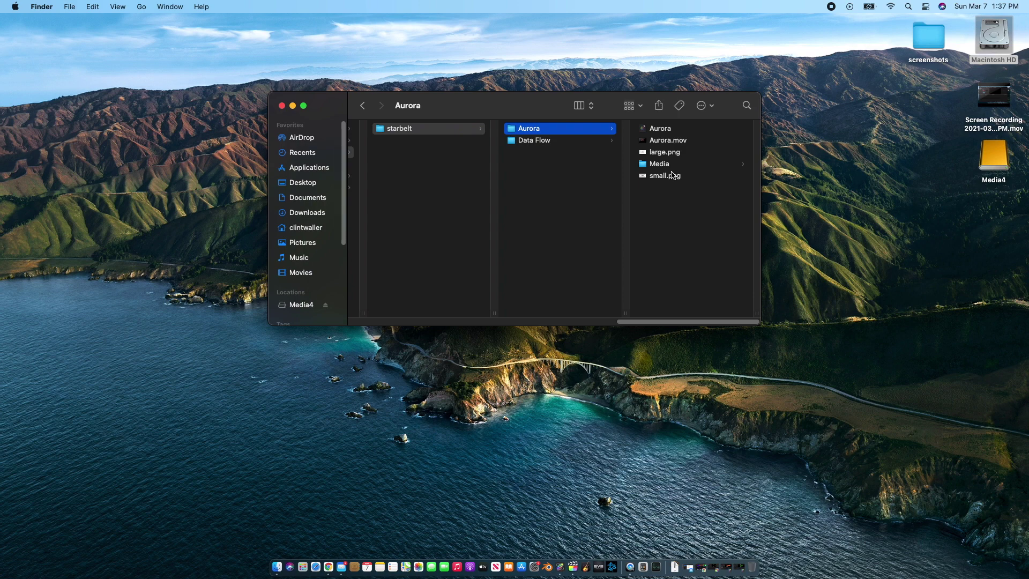
Check the Aurora folder's info (677 KB), then close the info and Finder windows
right_click(529, 132)
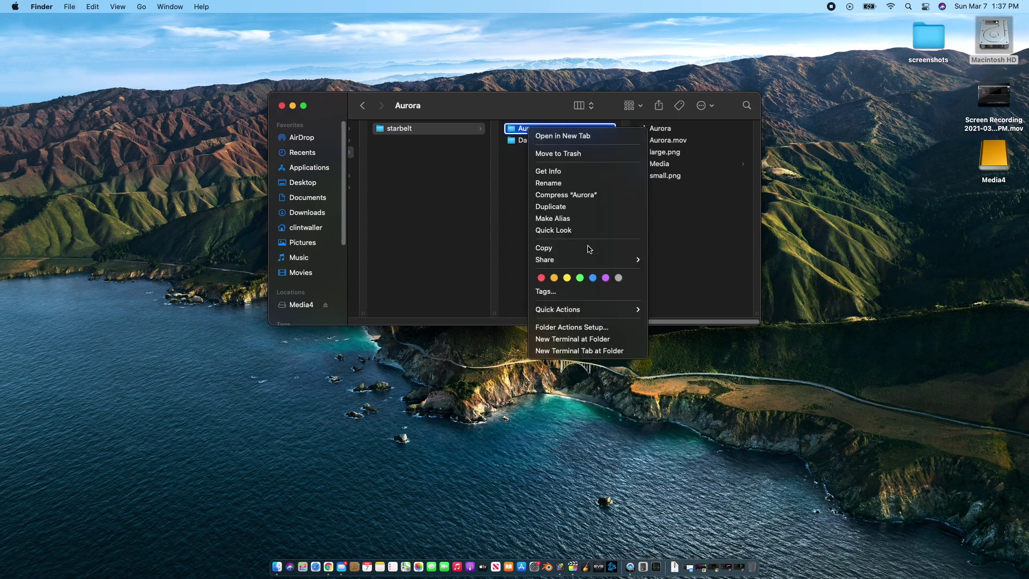
left_click(566, 177)
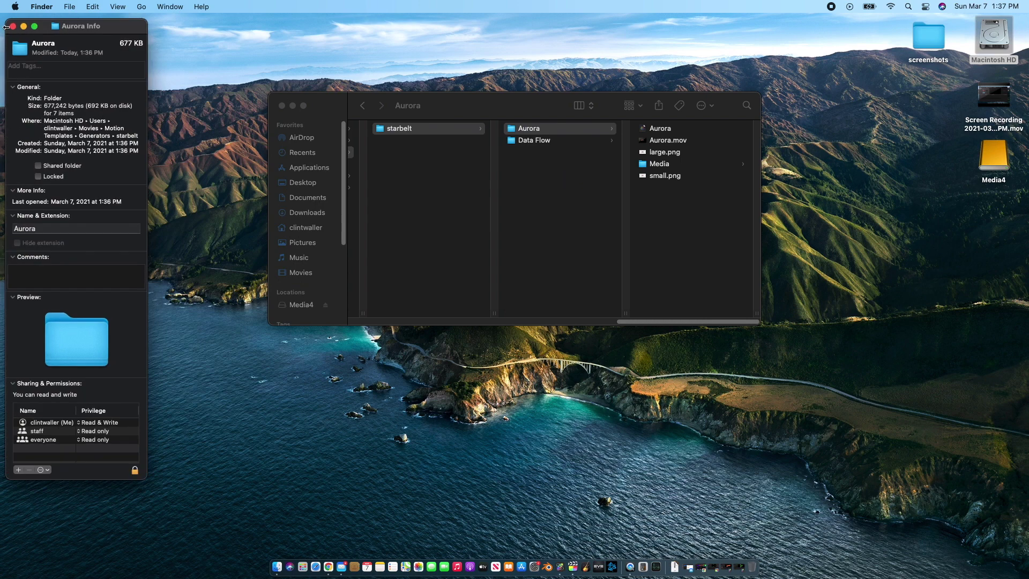
left_click(12, 27)
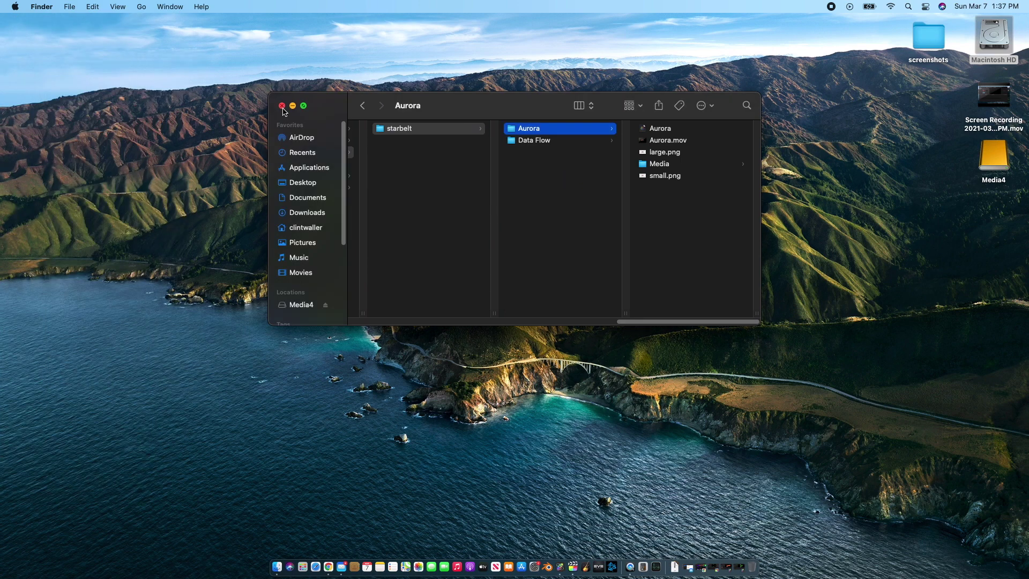
left_click(283, 106)
In Final Cut Pro, add the Aurora generator to the timeline after the Data Flow clip
left_click(572, 566)
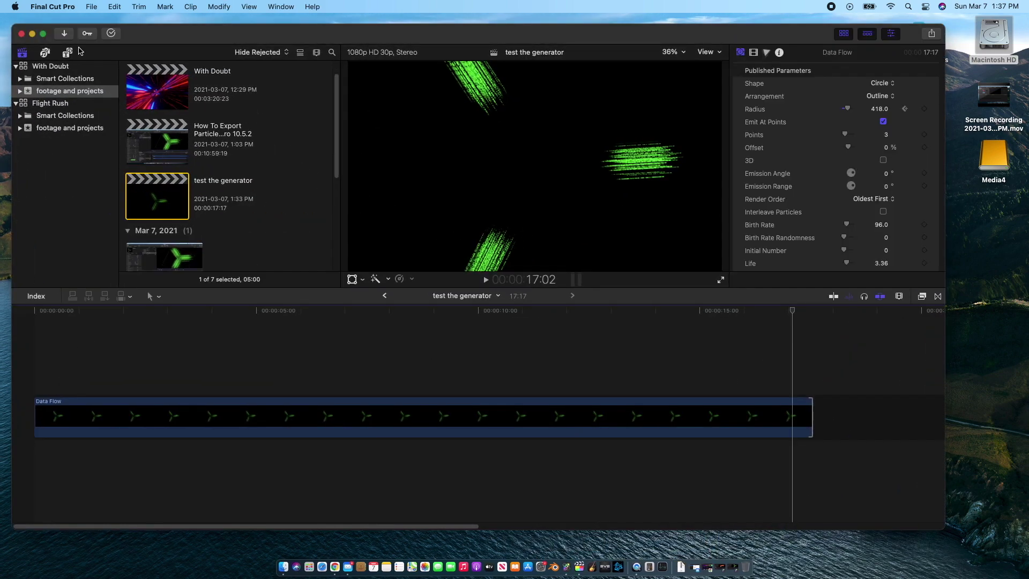
left_click(68, 53)
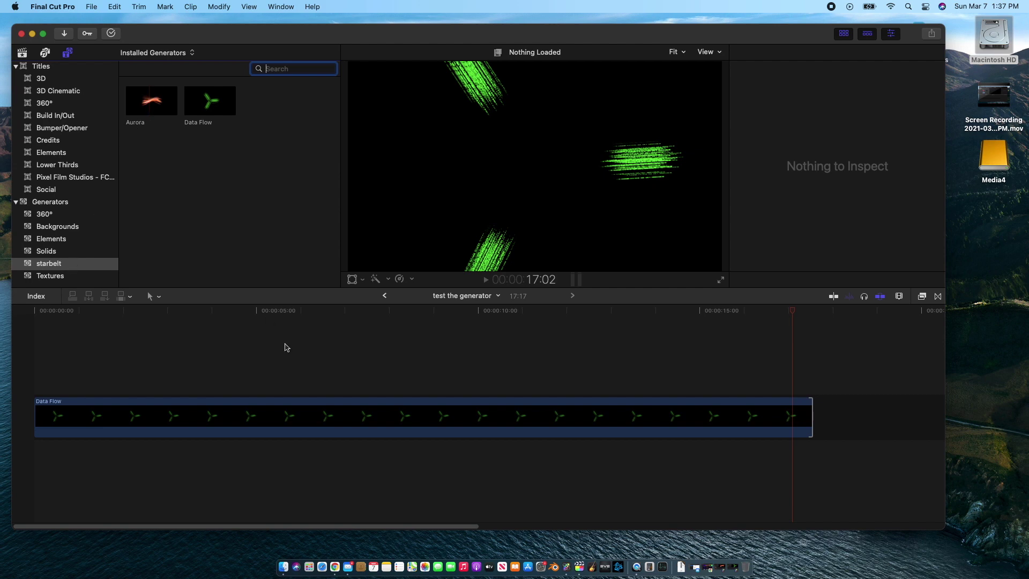
left_click(283, 310)
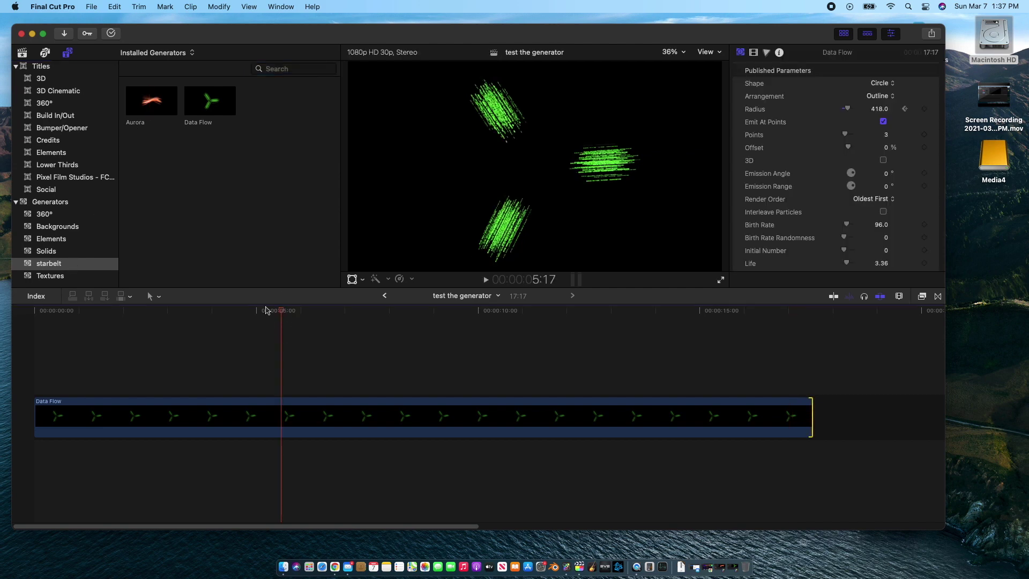
key("super+minus")
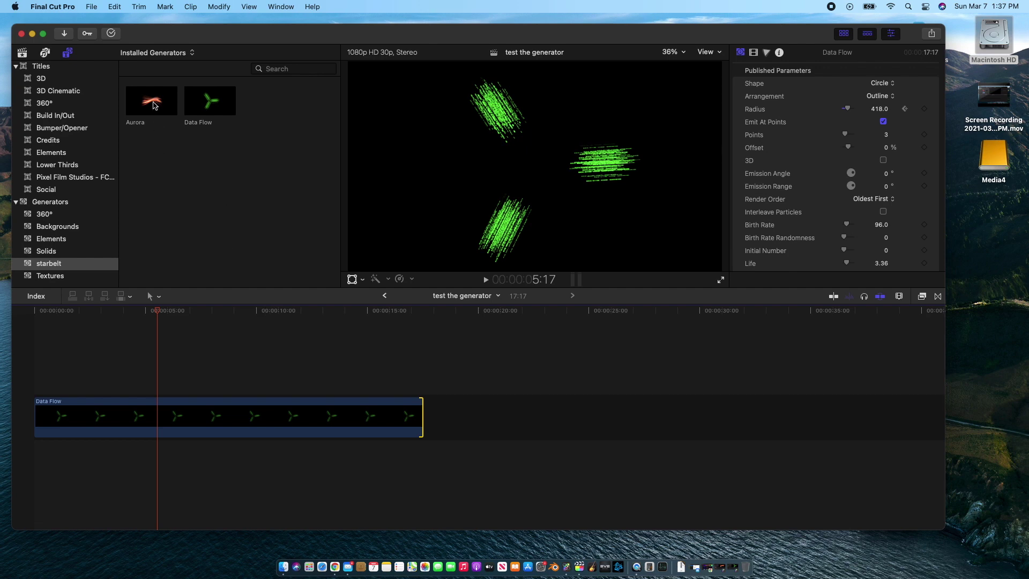
left_click_drag(154, 103, 443, 413)
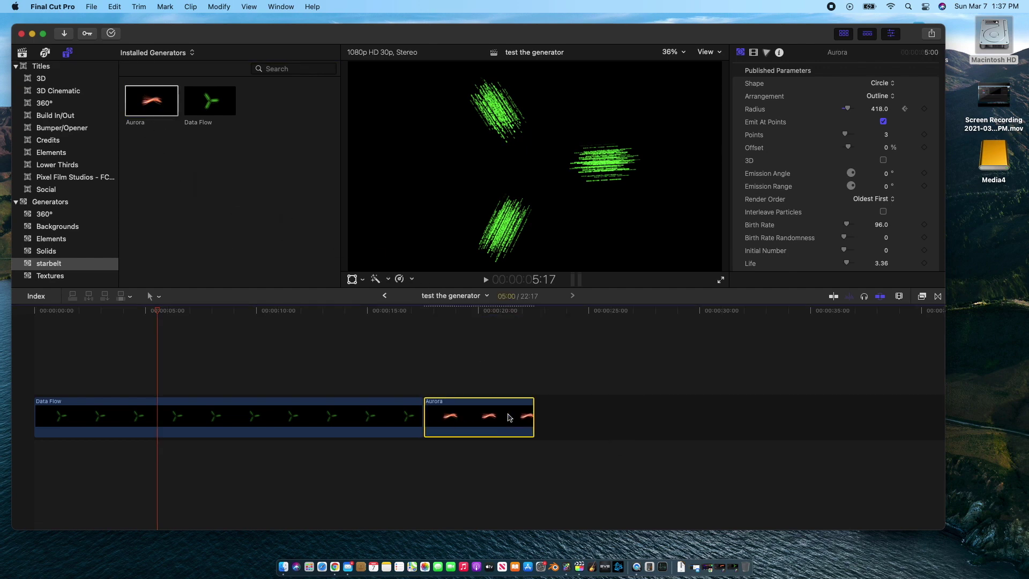
Trim the Data Flow clip's end to about 4:24 and select the Aurora clip
left_click(463, 310)
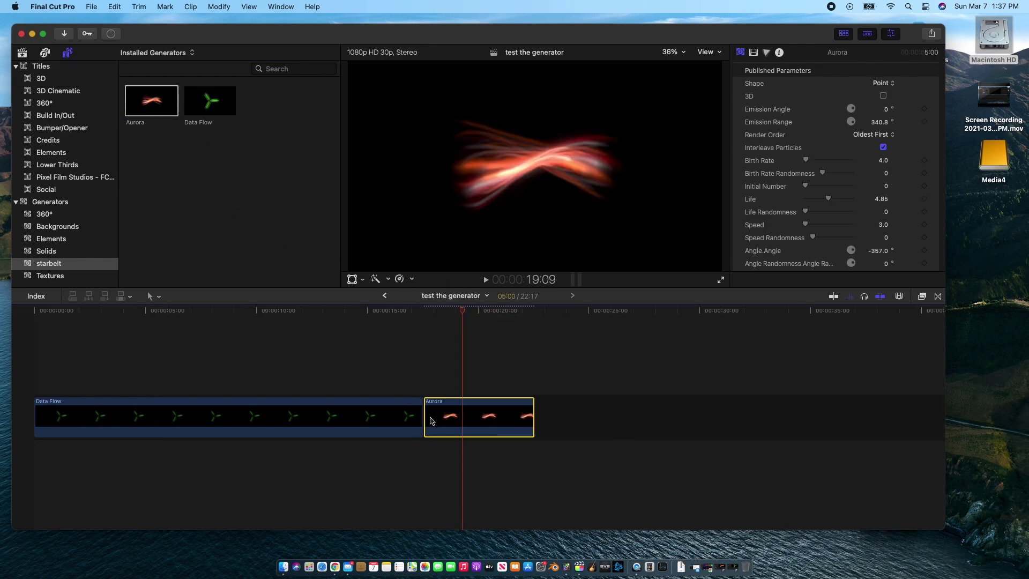
left_click_drag(421, 418, 139, 416)
left_click(186, 312)
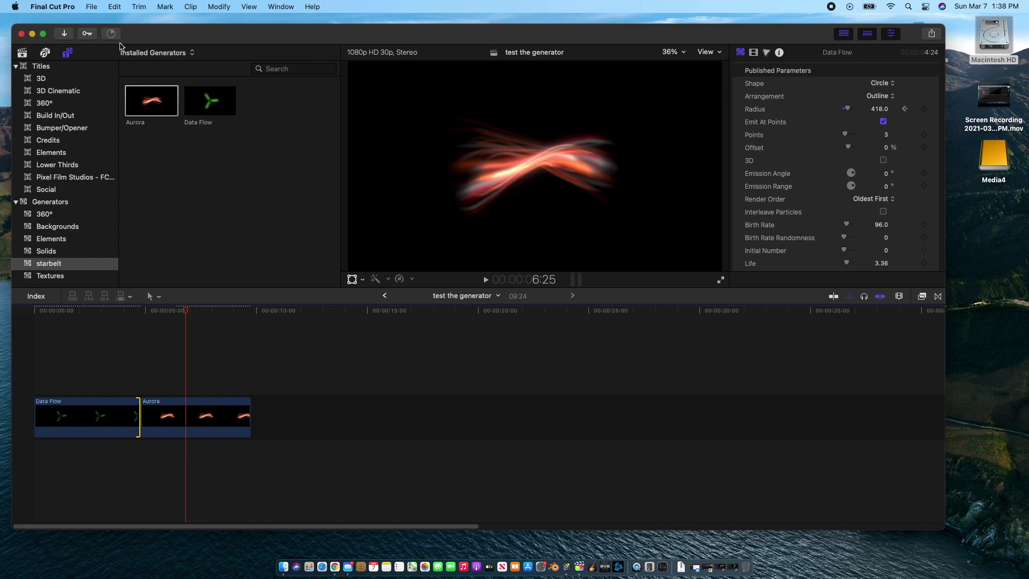
left_click(110, 33)
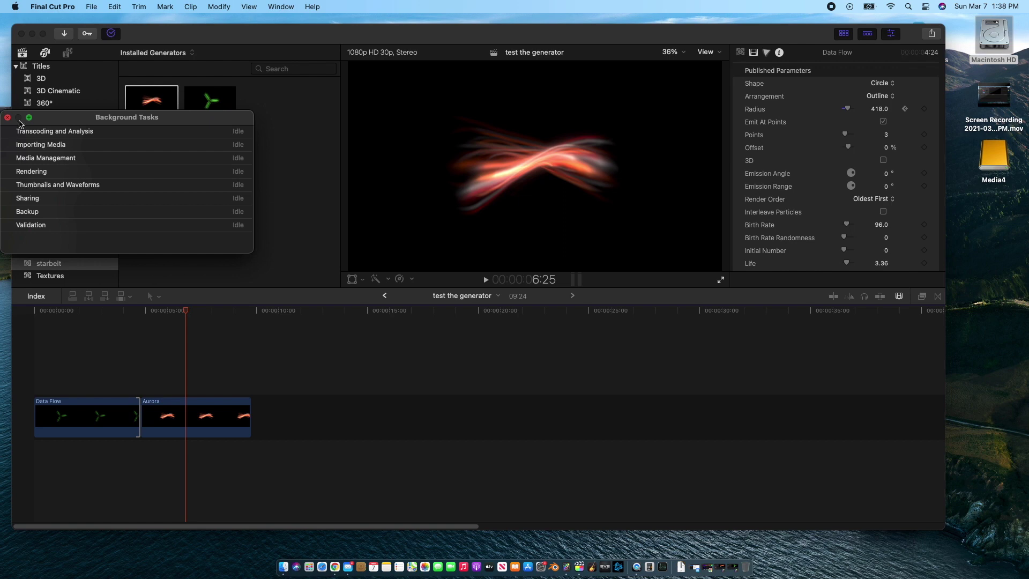
left_click(7, 117)
left_click(184, 311)
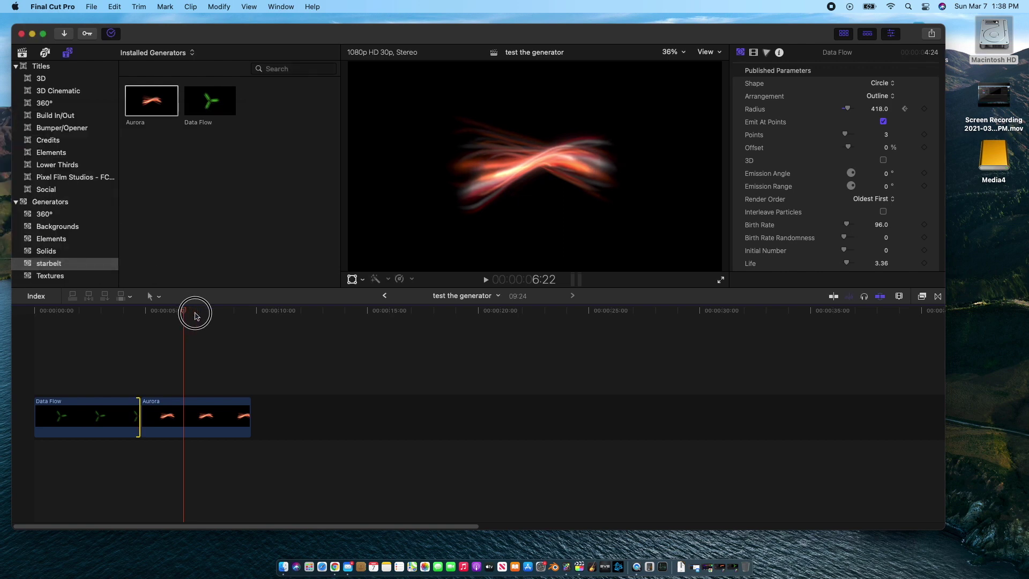
left_click(210, 417)
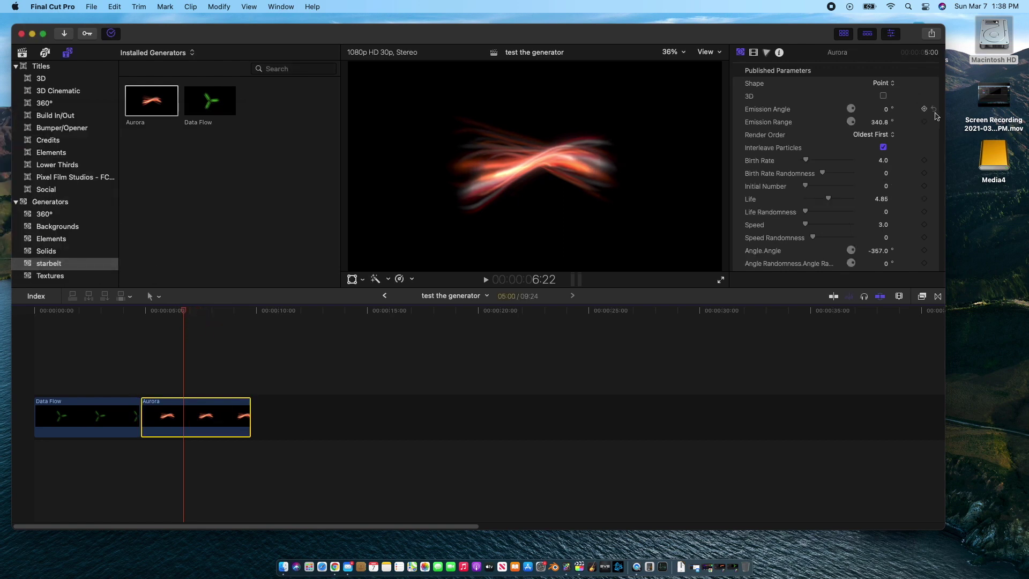
Change the Aurora clip's published Shape from Point to Circle, then to Burst
scroll(909, 111, "down", 3)
scroll(909, 113, "down", 2)
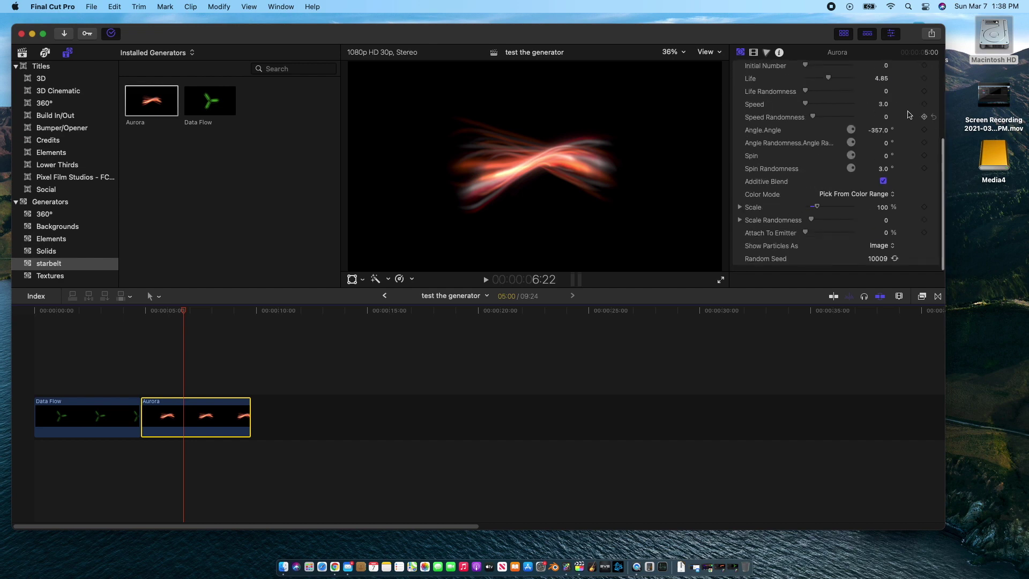
scroll(910, 134, "up", 5)
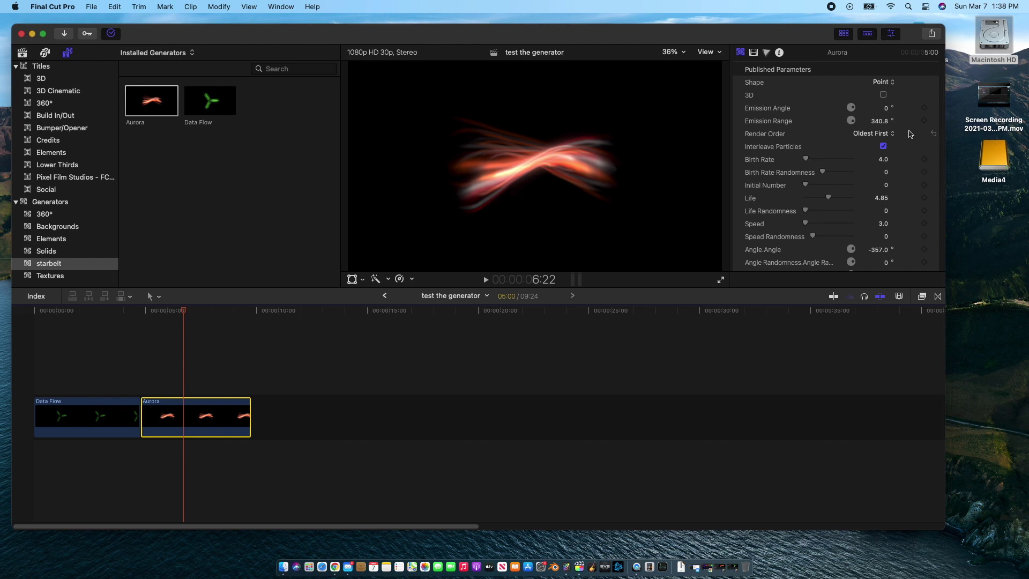
left_click(893, 83)
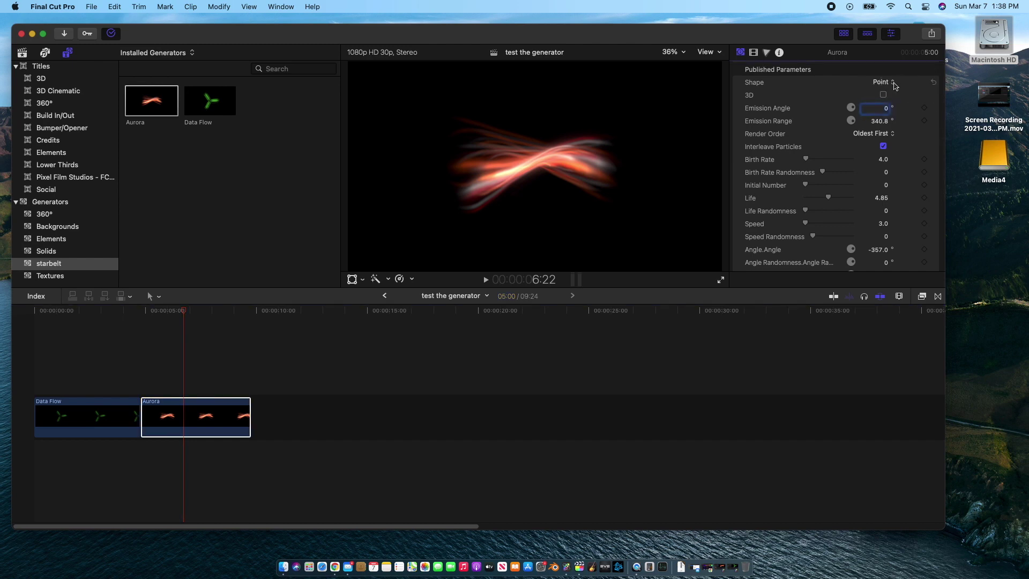
left_click(891, 119)
left_click(893, 86)
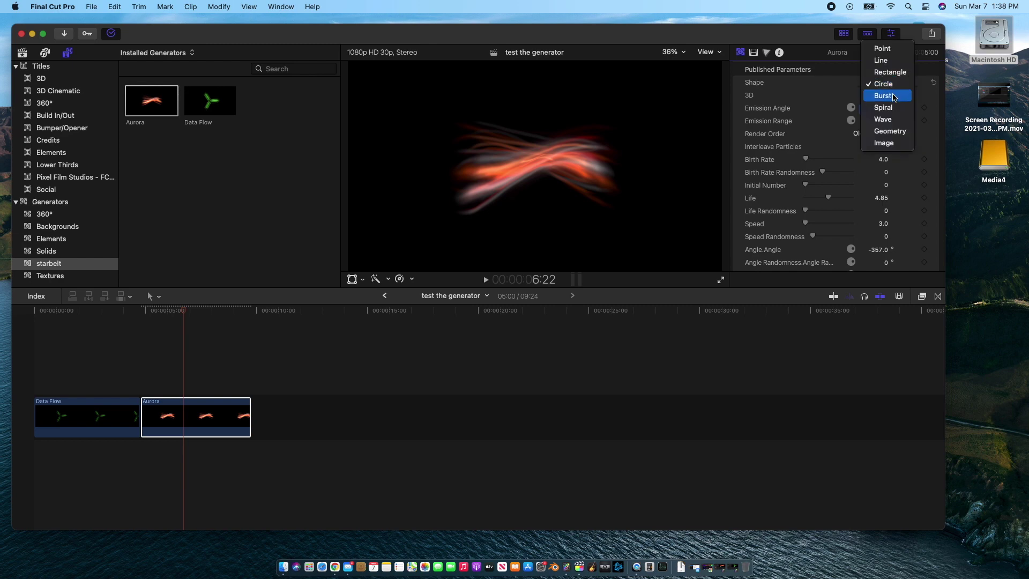
left_click(893, 96)
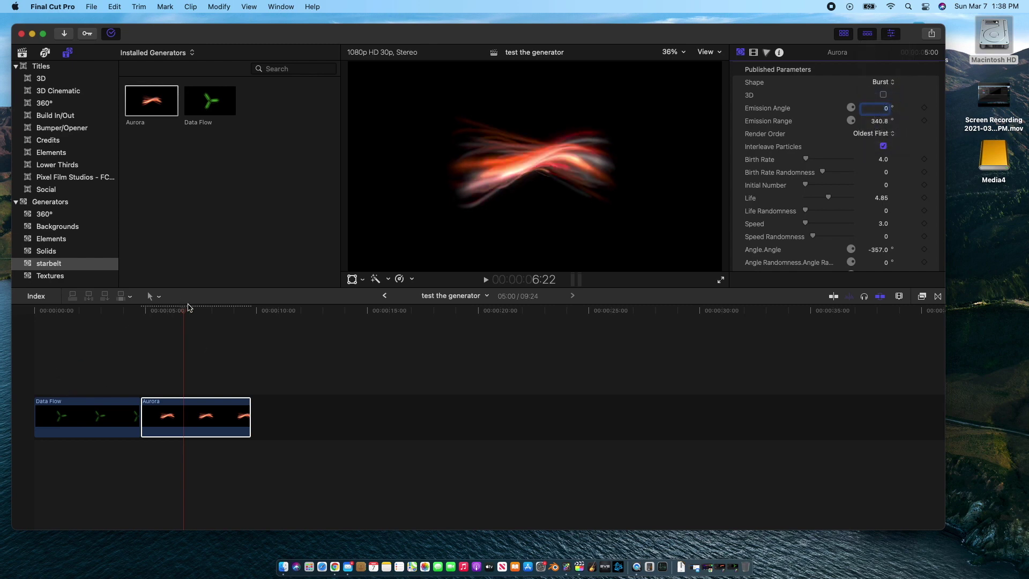
Play back the Aurora clip from its start to preview the Burst shape
left_click_drag(188, 307, 145, 310)
key("space")
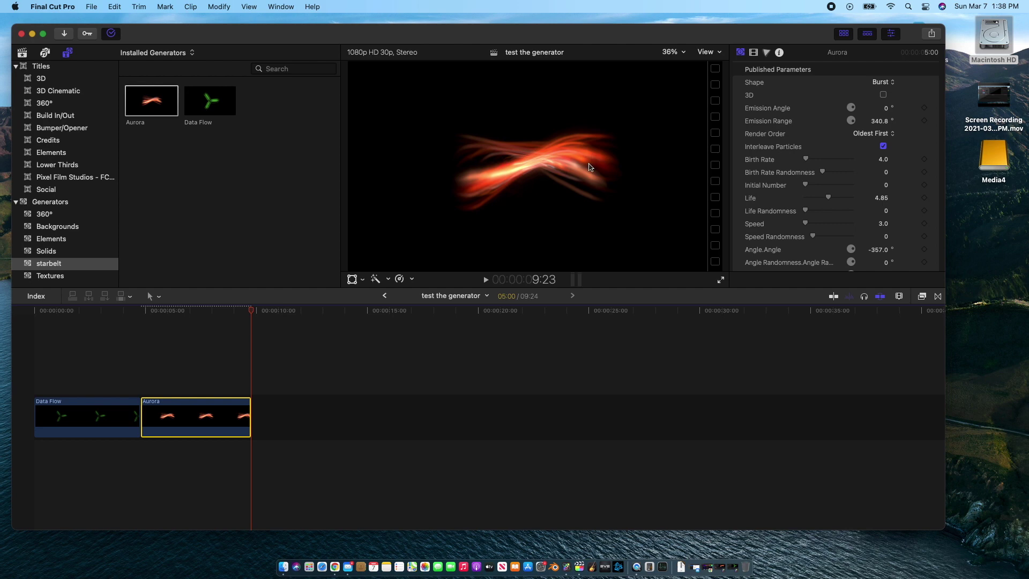
left_click(217, 311)
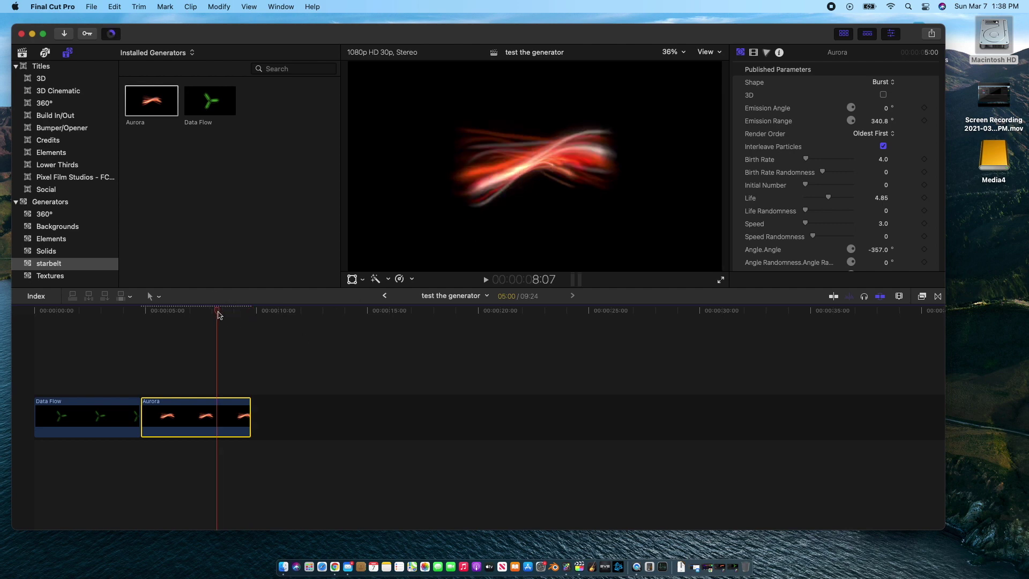
Scale the Aurora clip up to 304% and move the image down in the frame
left_click(754, 53)
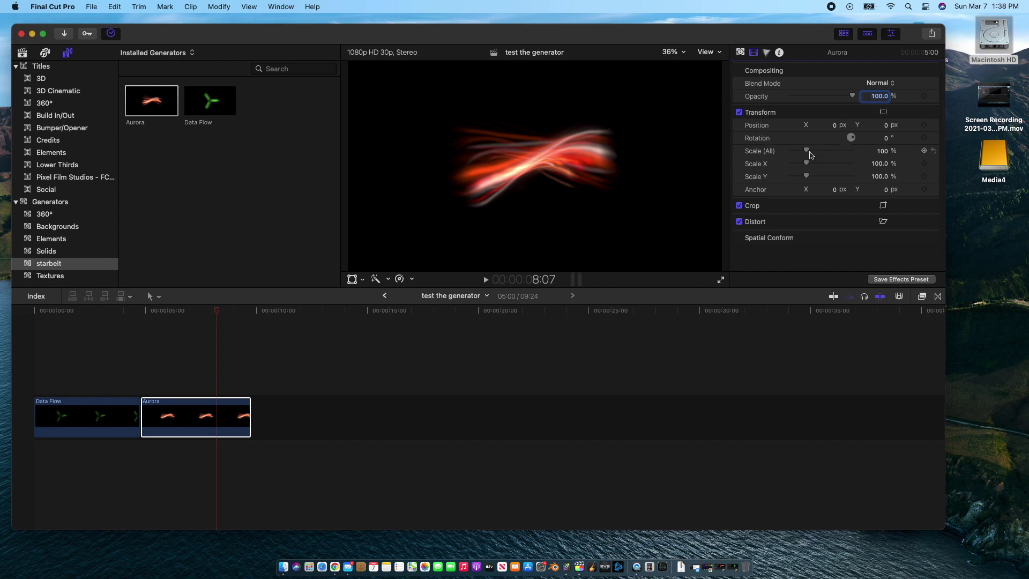
left_click_drag(806, 151, 839, 157)
left_click(356, 280)
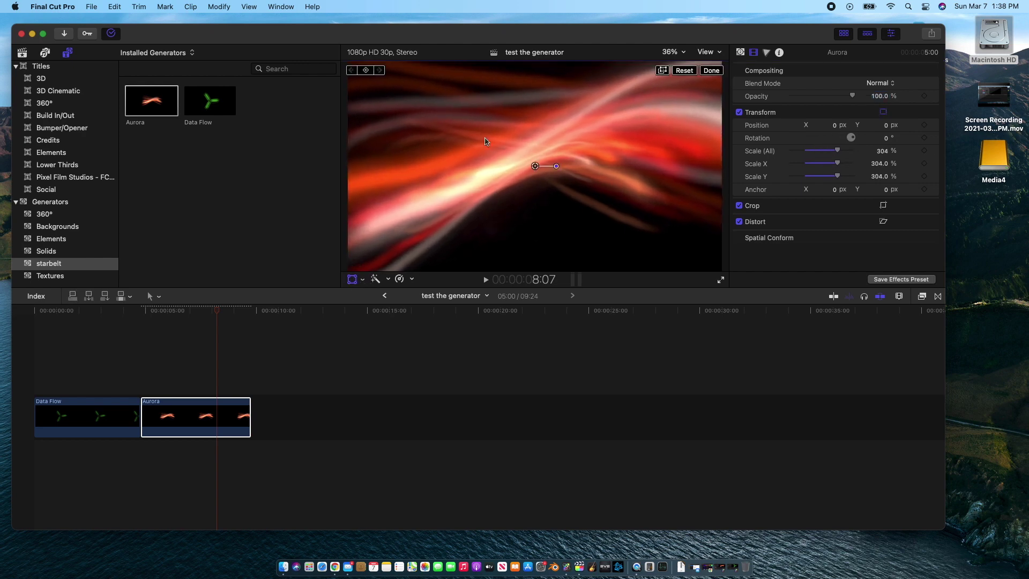
left_click_drag(536, 168, 534, 183)
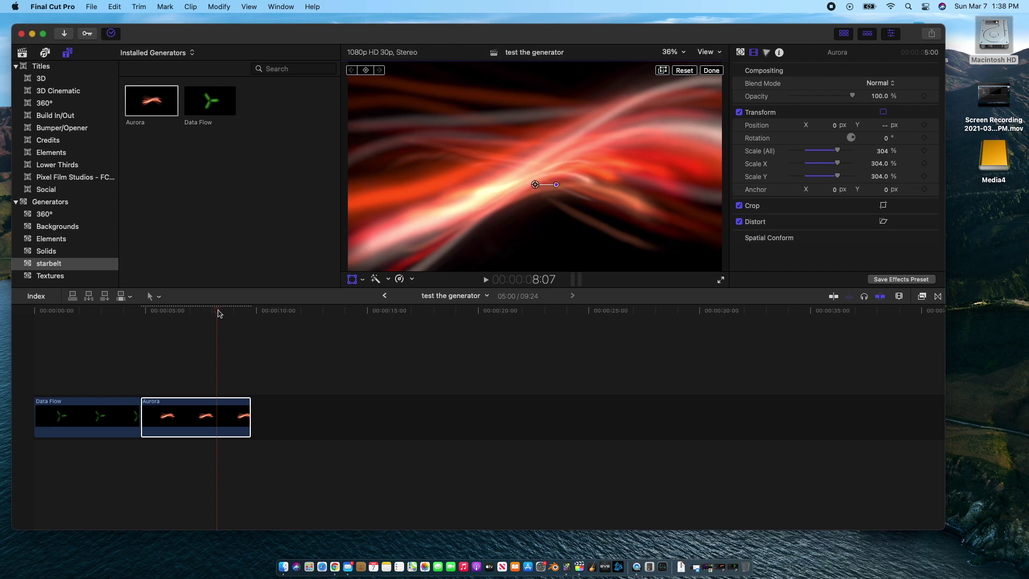
Preview the scaled clip and rotate the Aurora image to about -117.5°
left_click_drag(126, 320, 143, 322)
key("space")
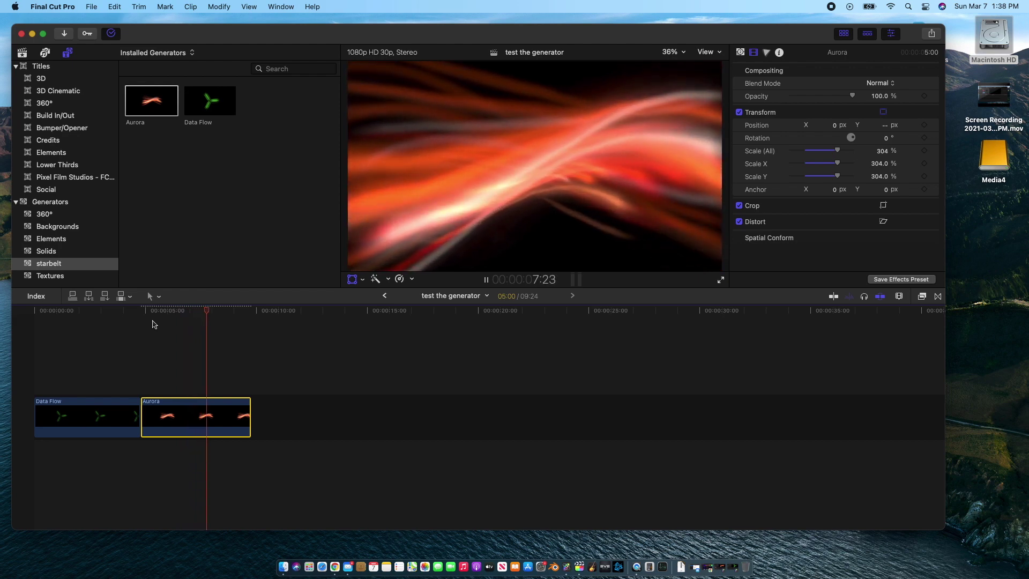
key("space")
mouse_move(851, 138)
left_mouse_down()
mouse_move(860, 138)
mouse_move(849, 128)
left_mouse_up()
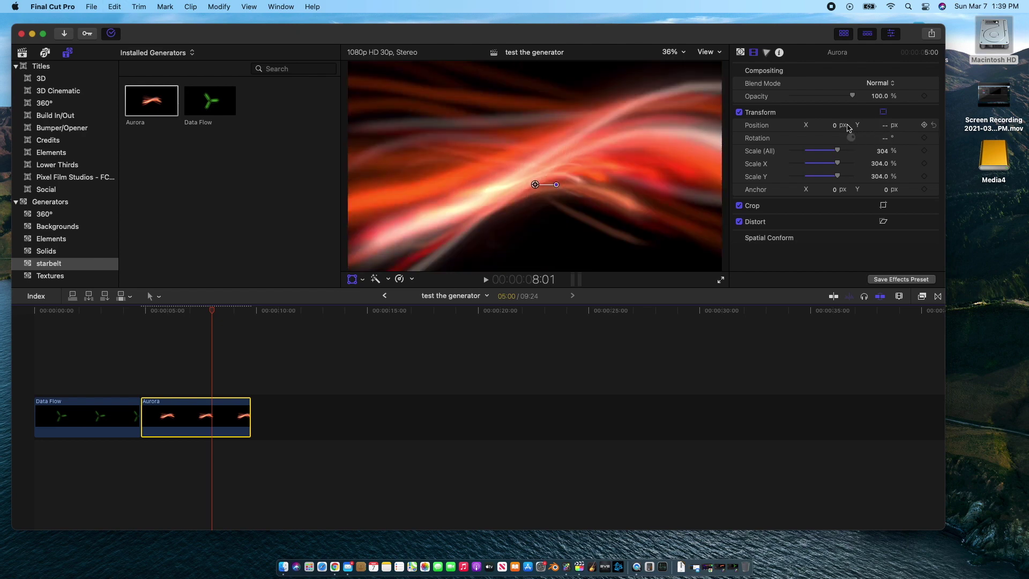
left_click_drag(213, 315, 144, 329)
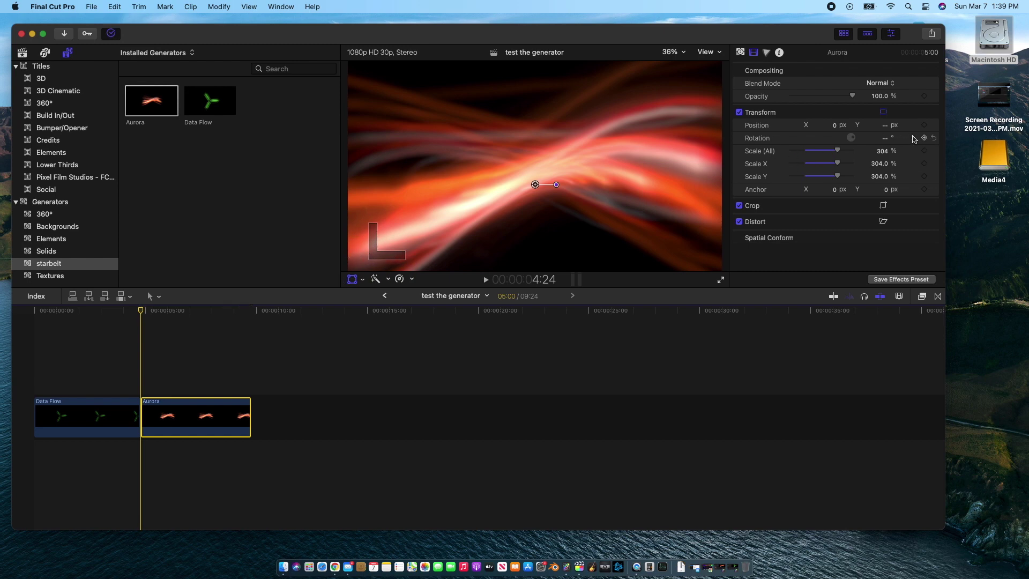
Keyframe Rotation from the Aurora clip's start to 180° at its end, then play it
left_click(924, 138)
left_click_drag(142, 313, 250, 314)
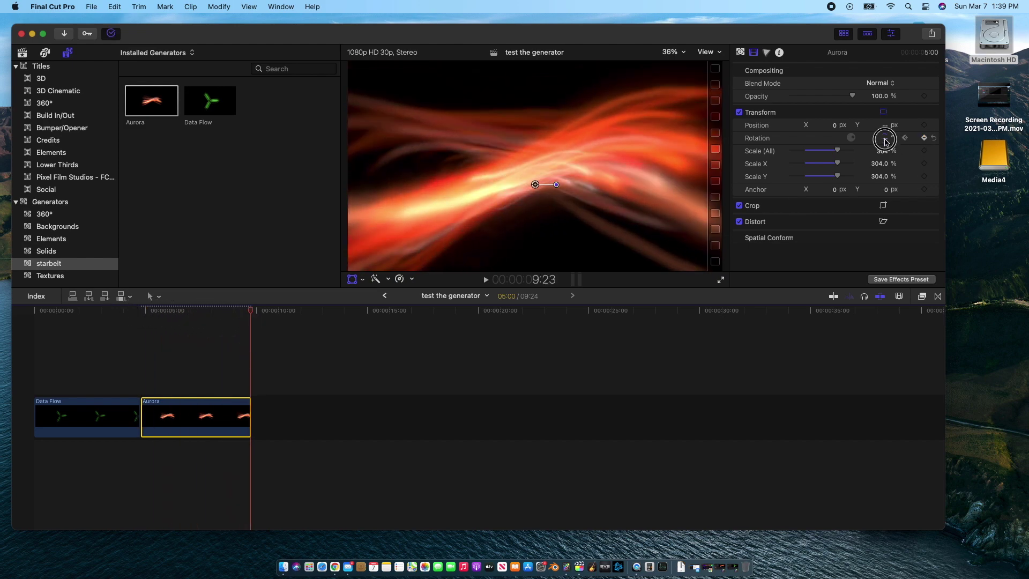
left_click(883, 140)
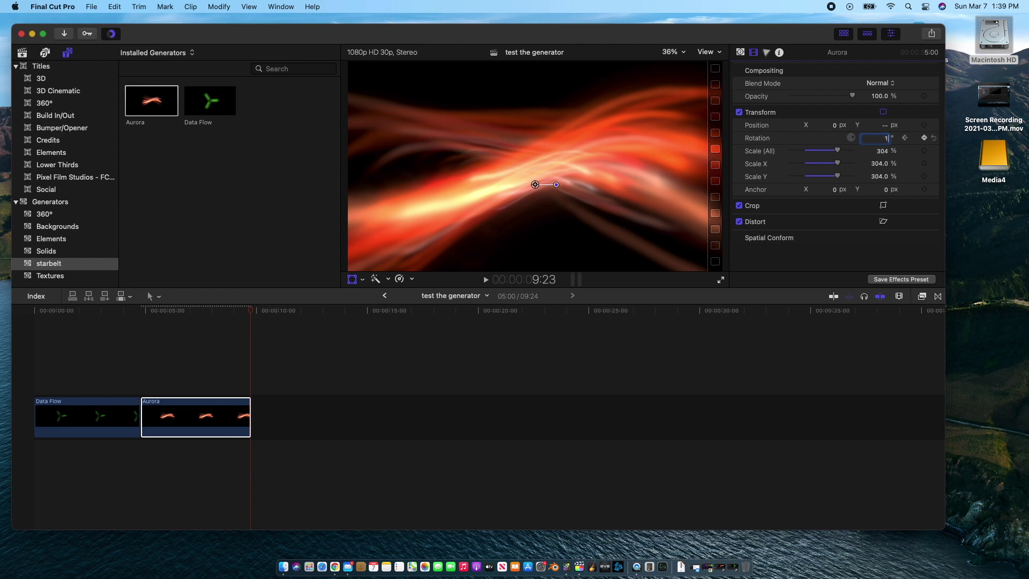
key("Return")
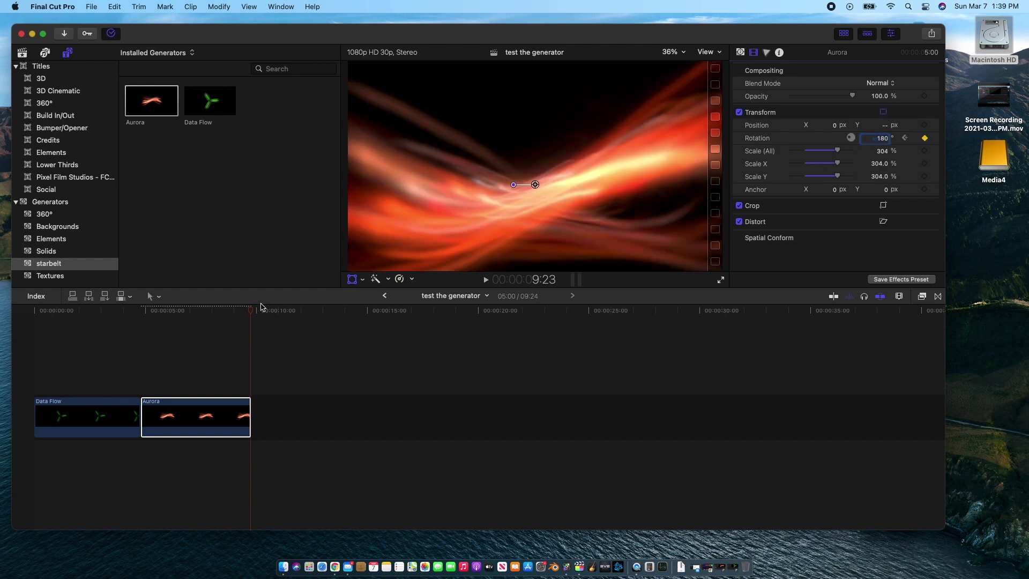
left_click_drag(253, 313, 143, 315)
key("space")
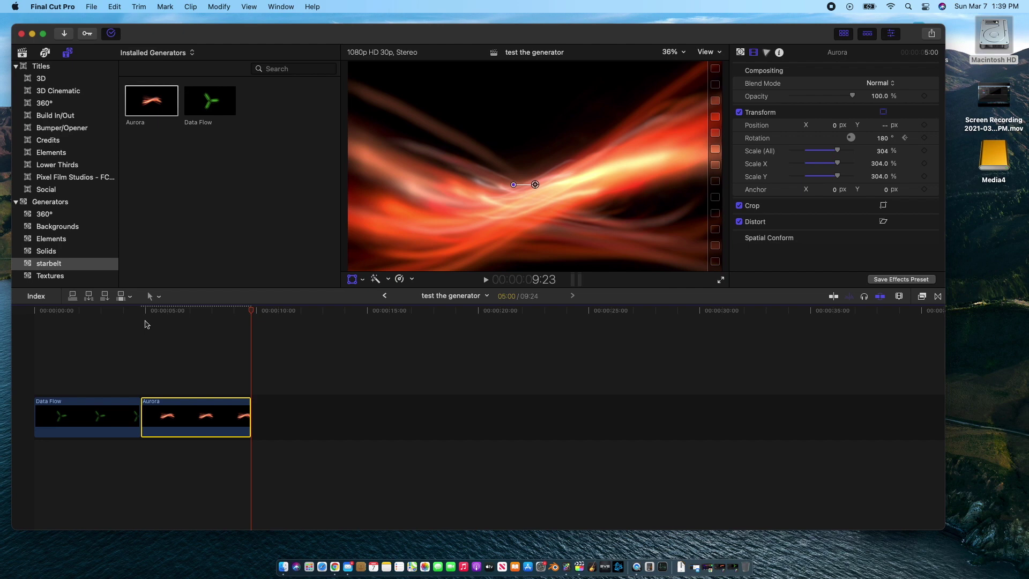
left_click_drag(217, 314, 231, 370)
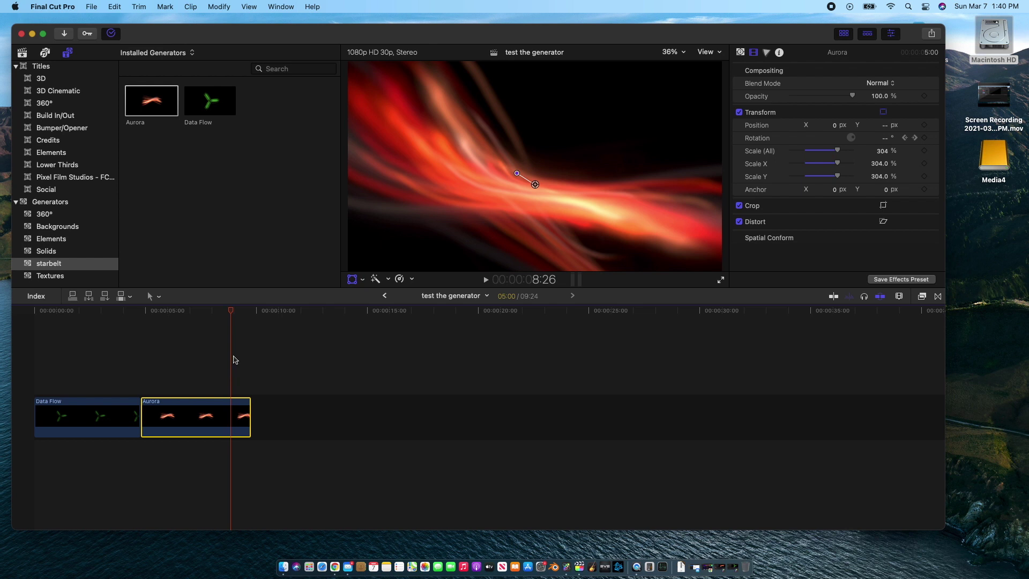